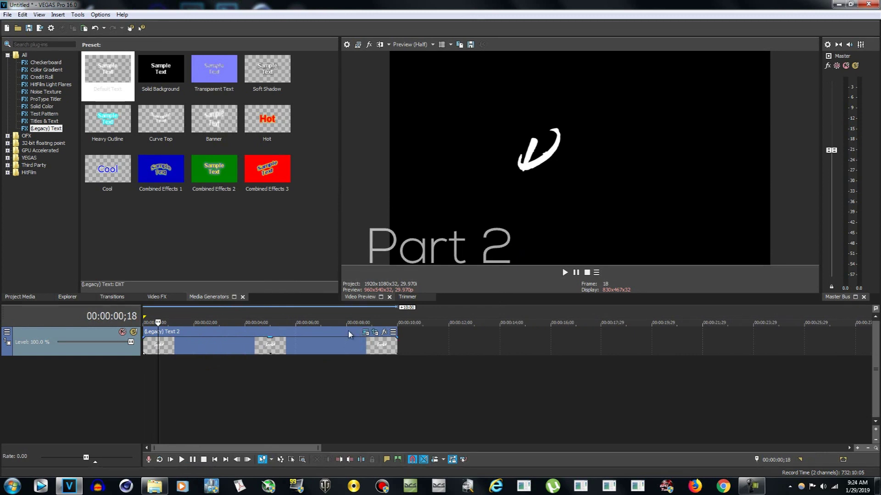
# Park the playhead at about 00:00:03;05 where Drive is fully written, and open its text settings.
pyautogui.click(223, 371)
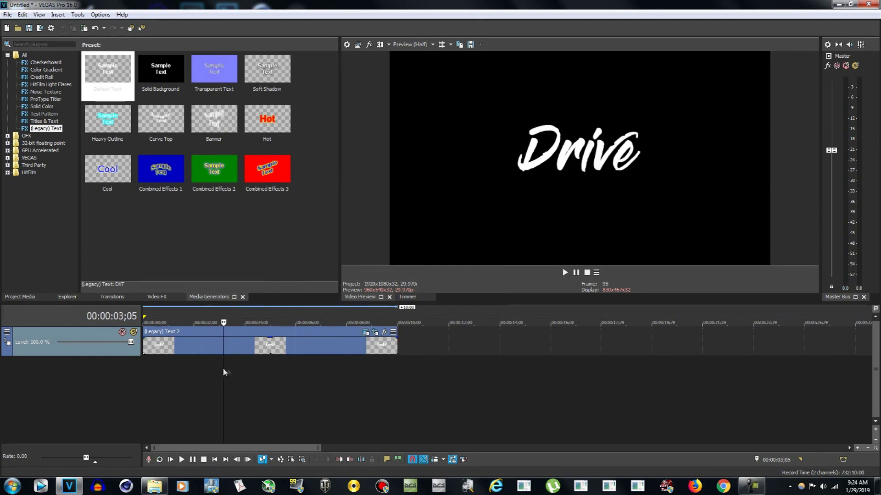
pyautogui.click(365, 334)
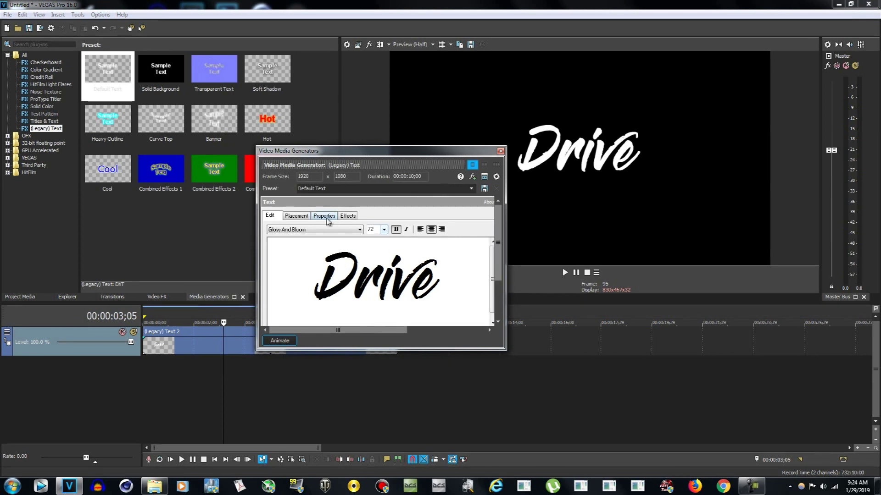
# Select the Drive text and set its Text Color to hot pink (R 255, G 27, B 102).
pyautogui.moveTo(441, 271); pyautogui.dragTo(273, 270)
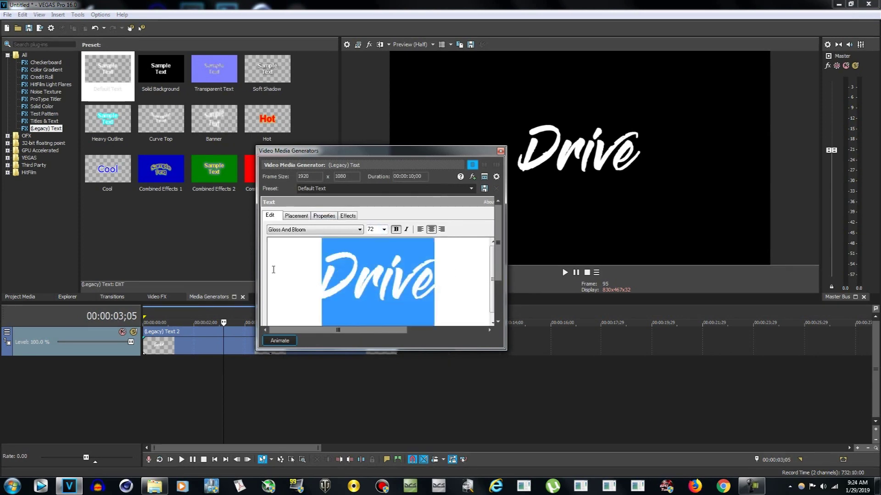
pyautogui.click(321, 217)
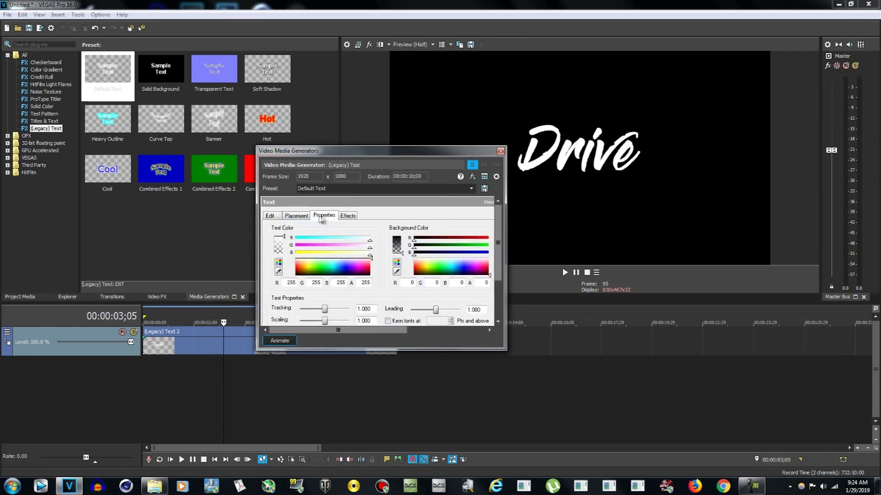
pyautogui.click(366, 265)
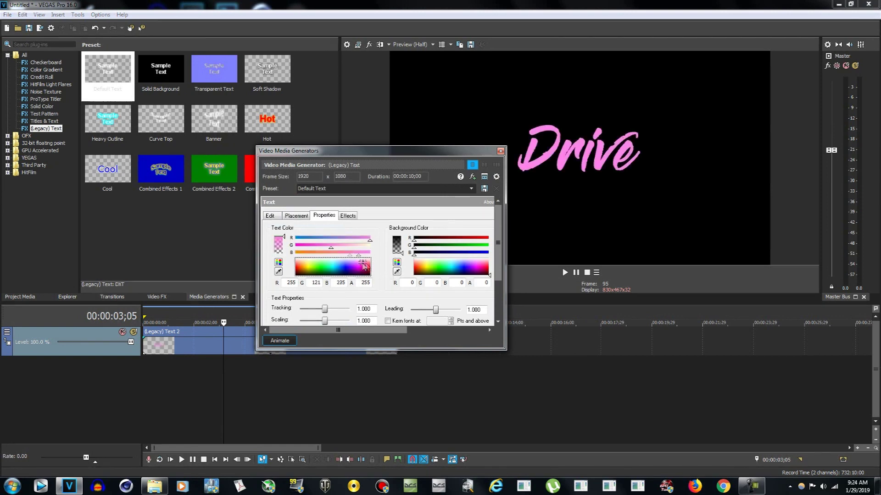
pyautogui.click(366, 267)
pyautogui.click(359, 266)
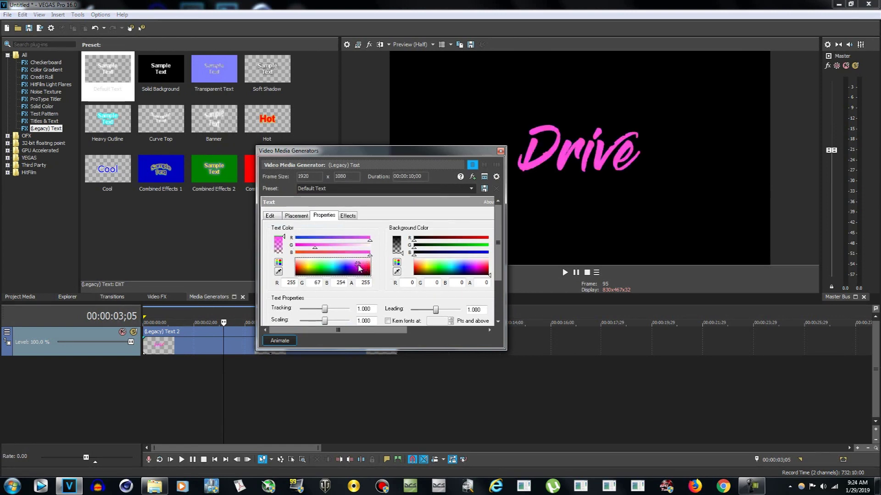
pyautogui.click(366, 271)
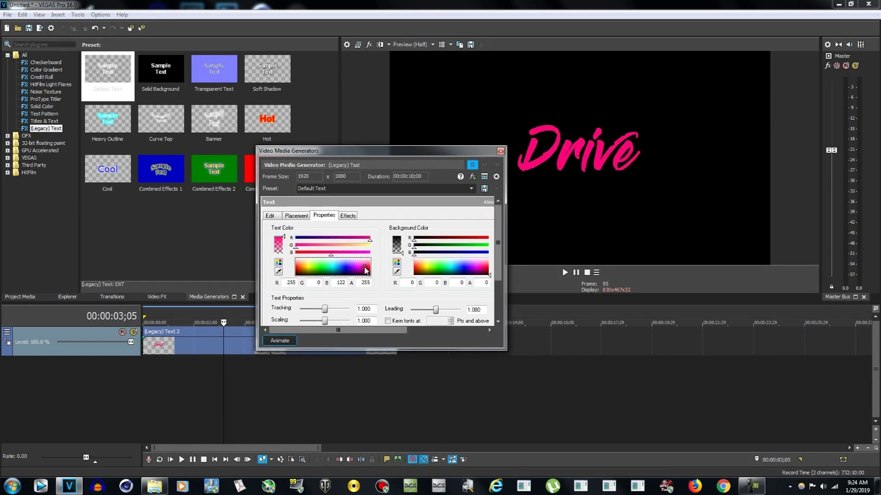
pyautogui.click(365, 268)
pyautogui.click(366, 271)
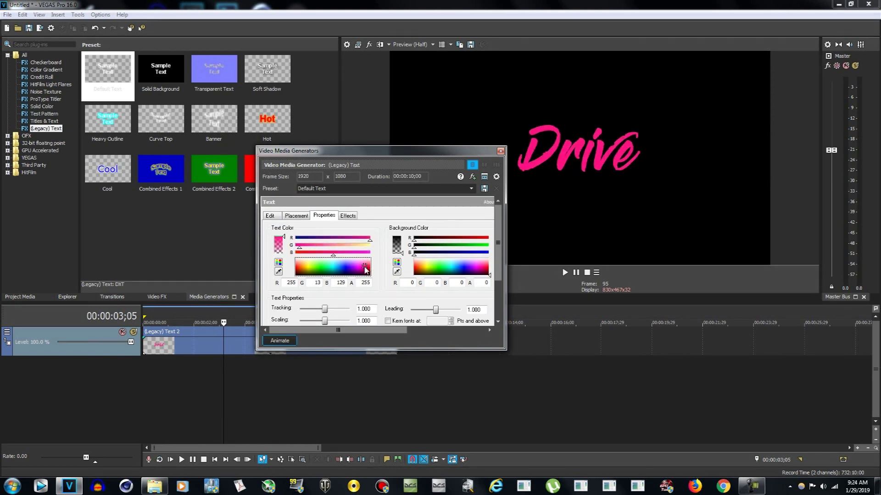
pyautogui.click(366, 269)
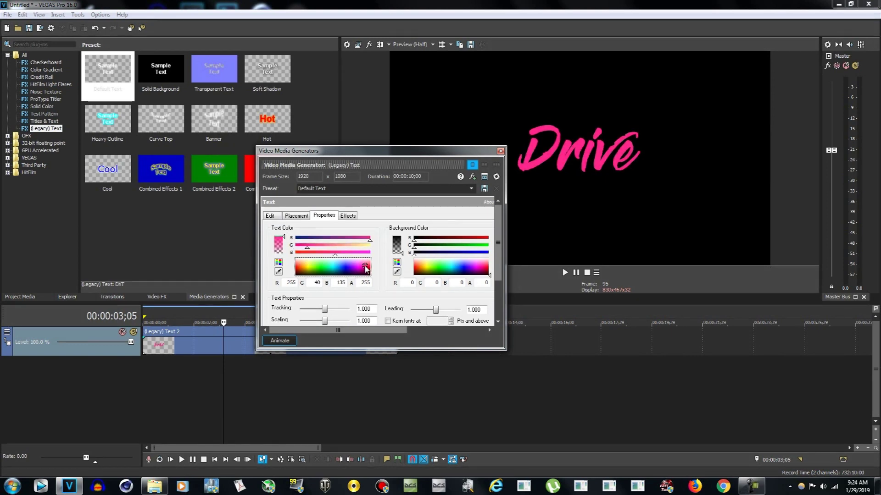
pyautogui.click(366, 268)
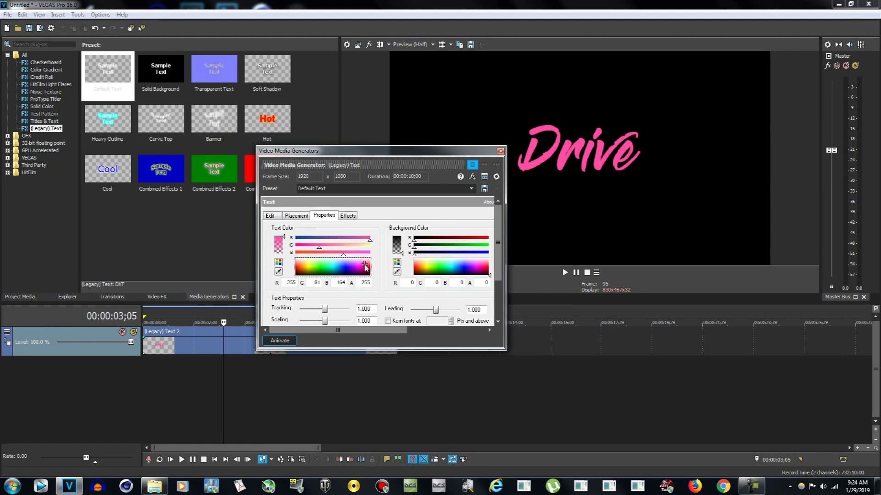
pyautogui.click(367, 269)
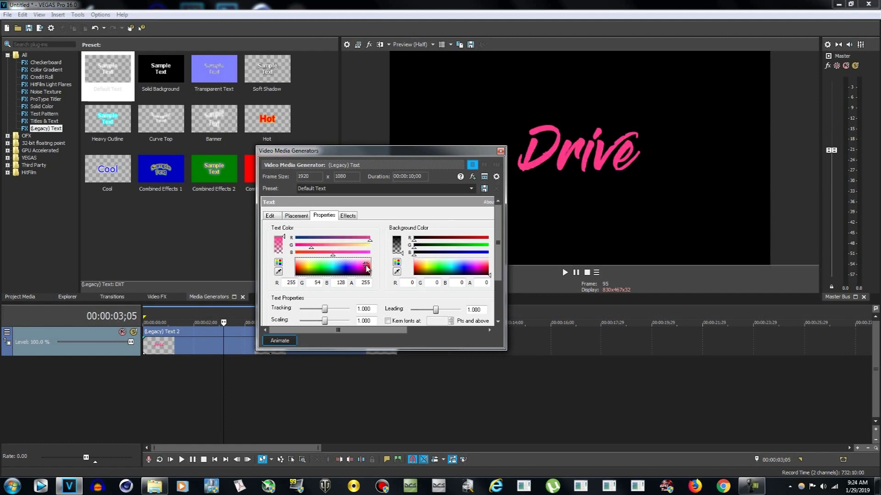
pyautogui.click(368, 268)
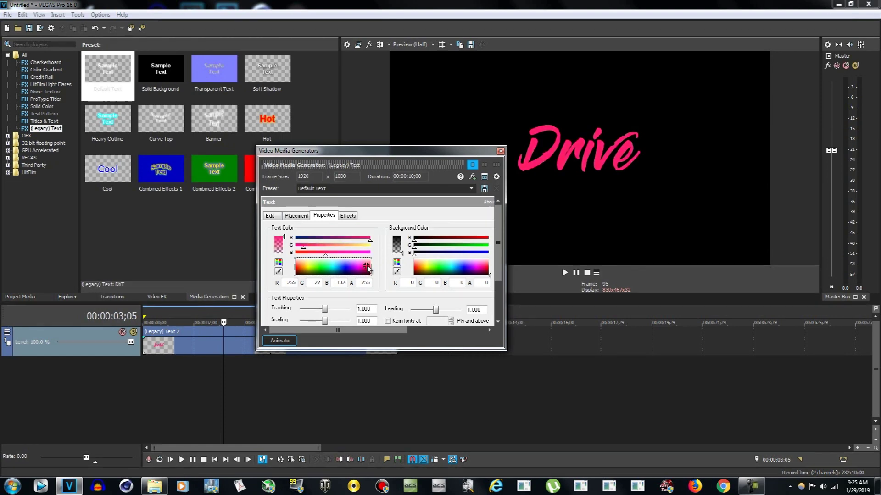
pyautogui.click(501, 151)
pyautogui.doubleClick(371, 344)
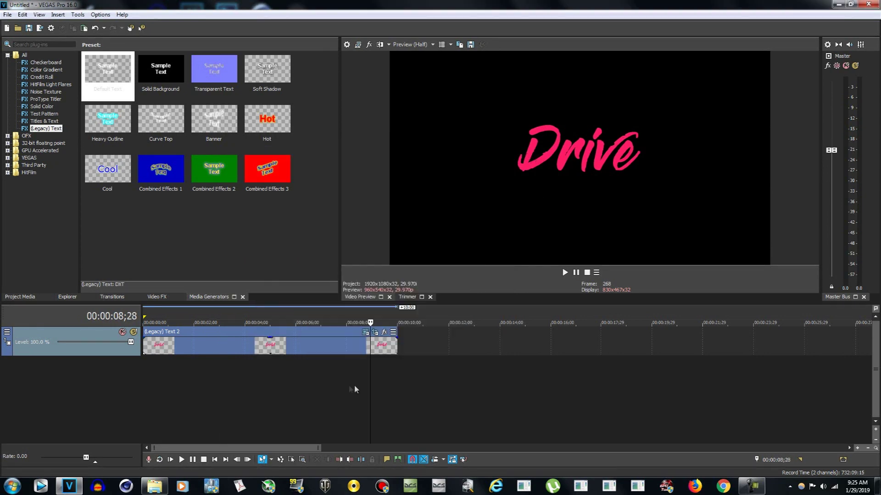
pyautogui.click(398, 387)
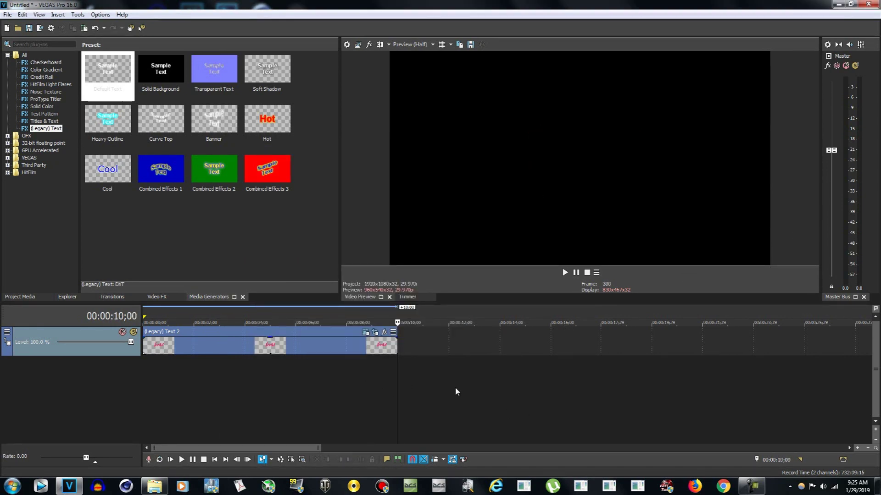
pyautogui.click(154, 486)
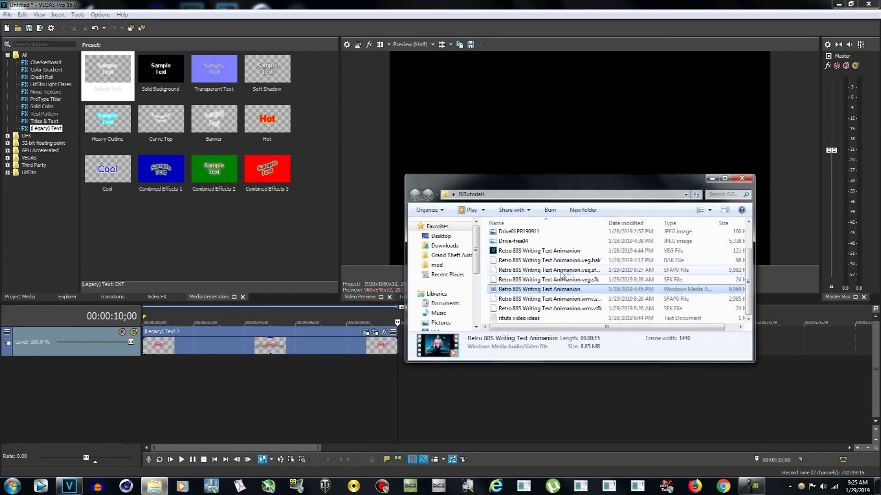
pyautogui.click(389, 396)
pyautogui.click(389, 395)
pyautogui.click(401, 366)
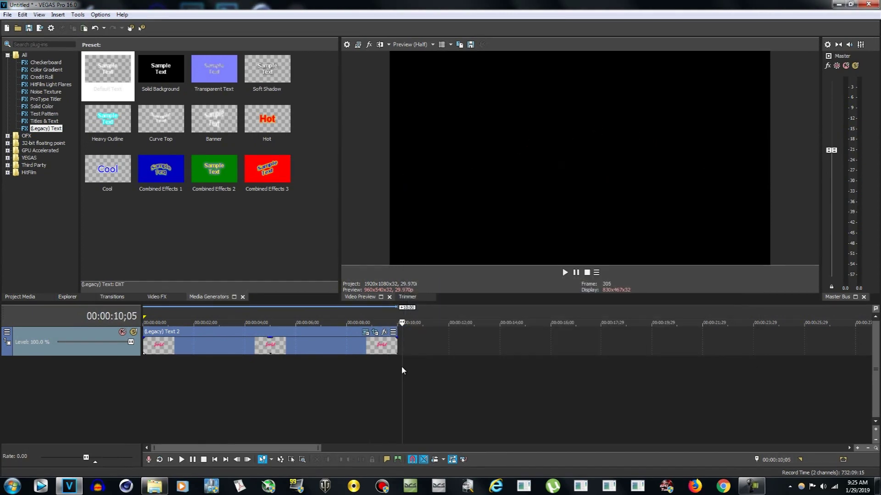
pyautogui.click(381, 373)
pyautogui.click(403, 378)
pyautogui.click(397, 378)
pyautogui.click(420, 370)
pyautogui.click(388, 372)
pyautogui.click(393, 373)
pyautogui.click(364, 373)
pyautogui.click(306, 374)
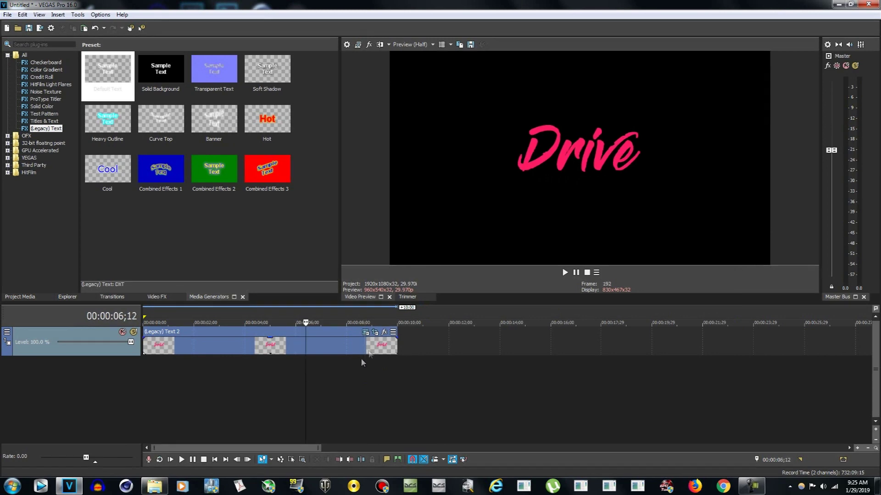
pyautogui.click(236, 374)
pyautogui.press('space')
pyautogui.click(219, 323)
pyautogui.moveTo(219, 322)
pyautogui.mouseDown()
pyautogui.moveTo(176, 322)
pyautogui.moveTo(276, 323)
pyautogui.moveTo(148, 322)
pyautogui.moveTo(340, 323)
pyautogui.moveTo(207, 322)
pyautogui.moveTo(325, 322)
pyautogui.mouseUp()
pyautogui.press('space')
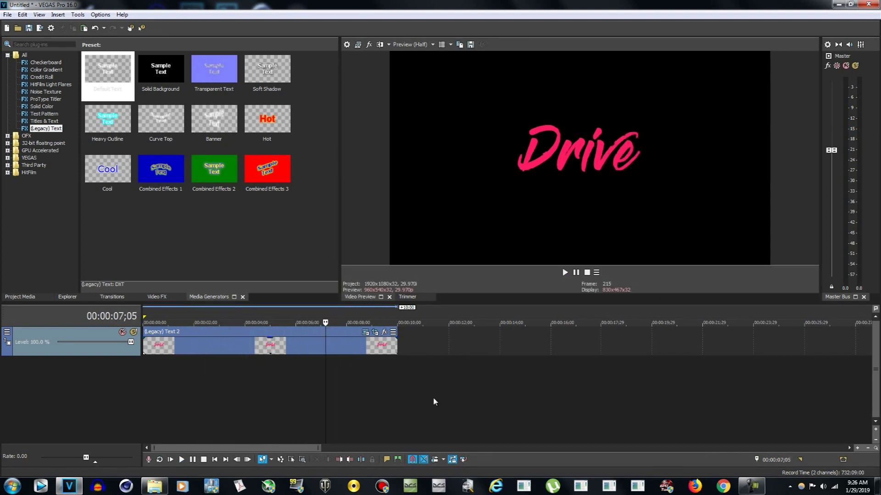
# In Event Pan/Crop, shrink the crop frame to 1250.9×703.7 on the clip's last frame.
pyautogui.click(375, 333)
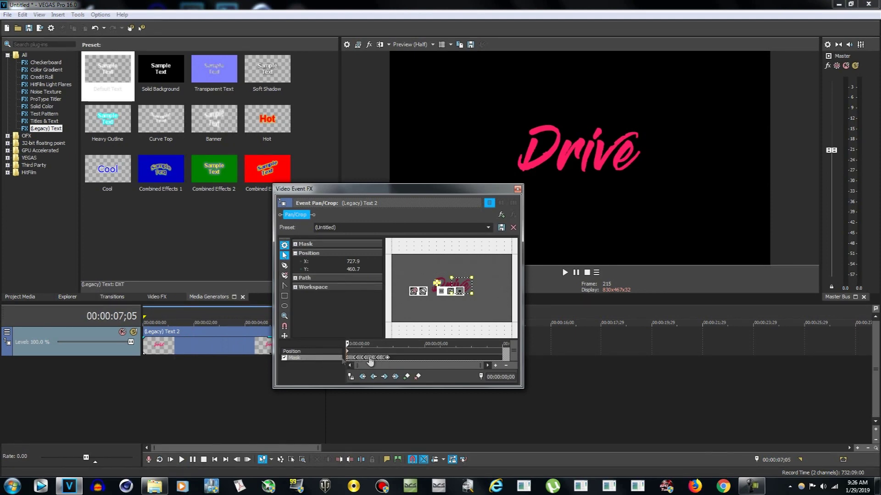
pyautogui.click(307, 352)
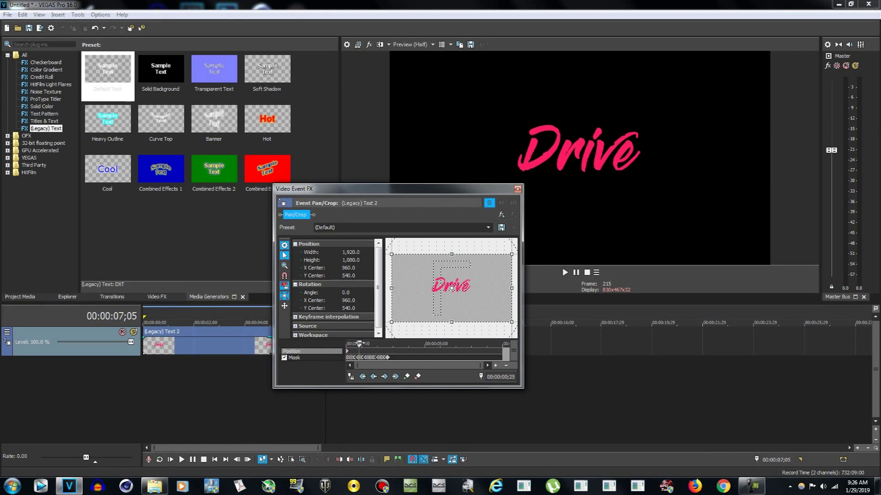
pyautogui.scroll(3, 359, 344)
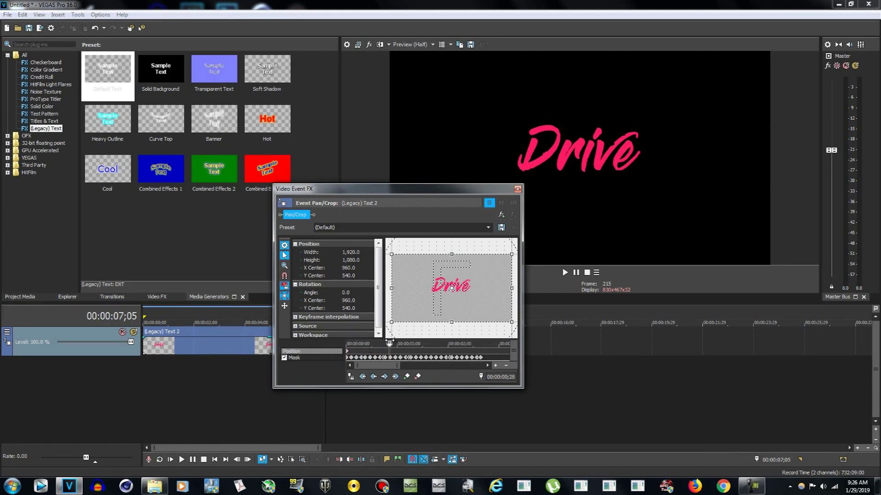
pyautogui.scroll(-4, 386, 342)
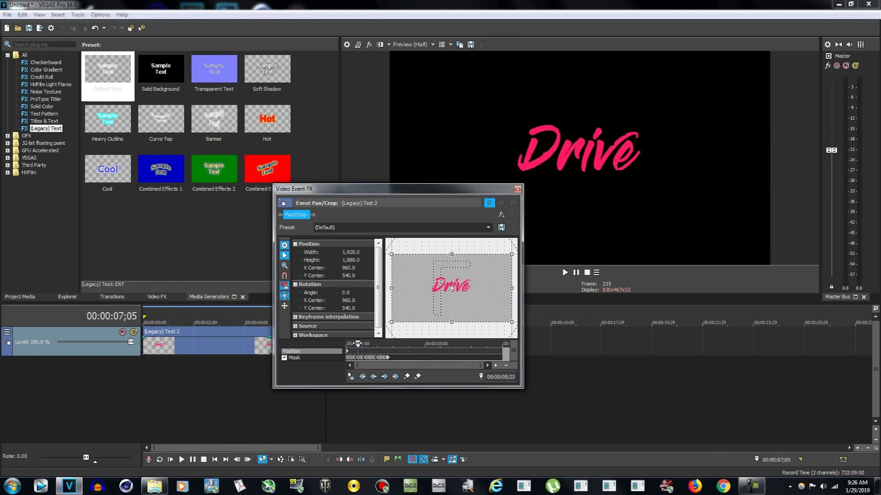
pyautogui.moveTo(480, 340); pyautogui.dragTo(505, 341)
pyautogui.moveTo(446, 342); pyautogui.dragTo(508, 335)
pyautogui.moveTo(512, 321); pyautogui.dragTo(507, 323)
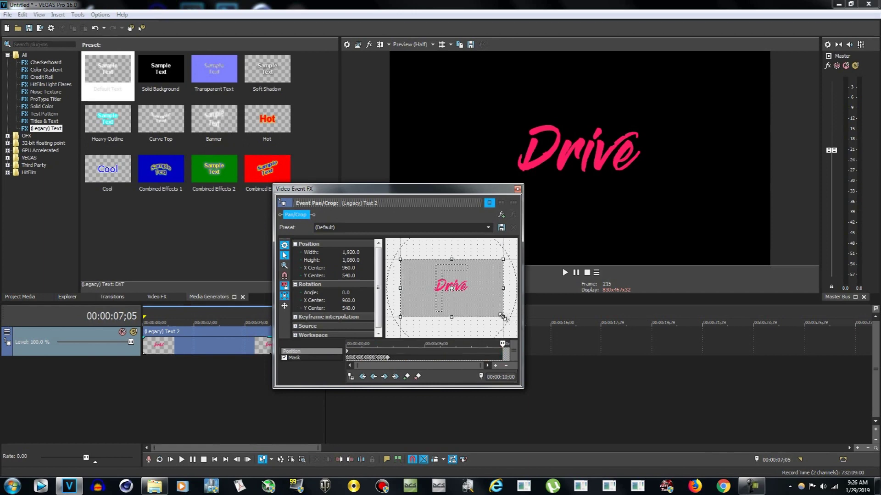
pyautogui.moveTo(505, 318); pyautogui.dragTo(474, 293)
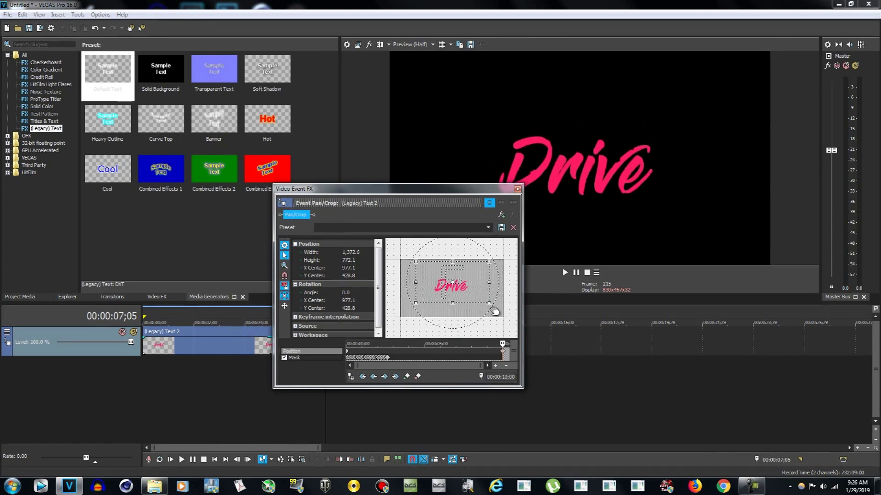
pyautogui.moveTo(491, 305); pyautogui.dragTo(489, 303)
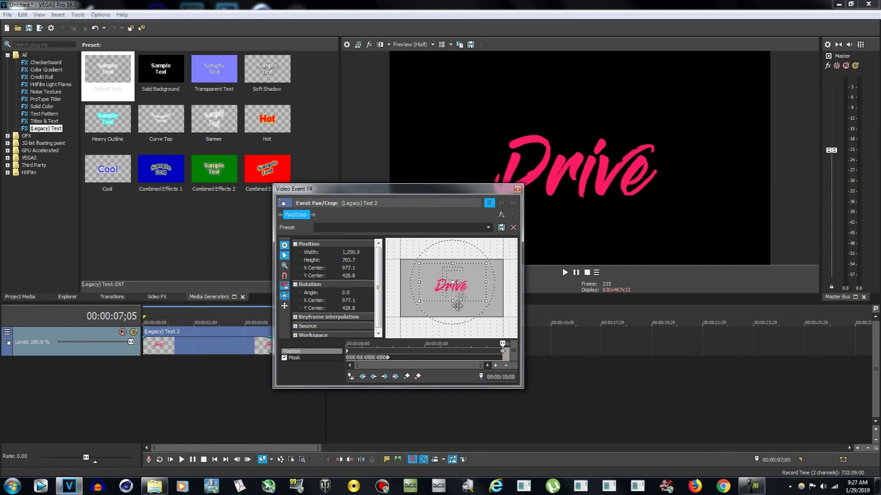
# Scrub the Pan/Crop timeline to preview the Drive zoom-in, then close the dialog.
pyautogui.click(447, 344)
pyautogui.moveTo(417, 346)
pyautogui.mouseDown()
pyautogui.moveTo(494, 350)
pyautogui.moveTo(413, 345)
pyautogui.mouseUp()
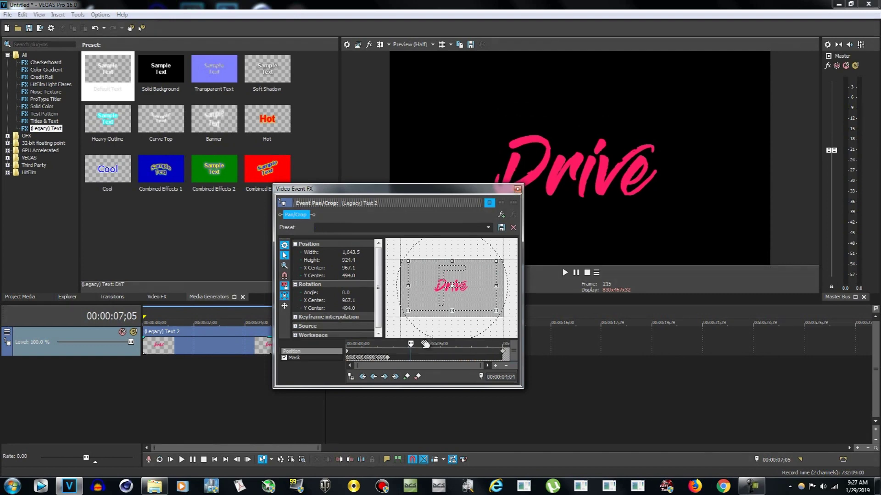
pyautogui.moveTo(410, 343); pyautogui.dragTo(341, 341)
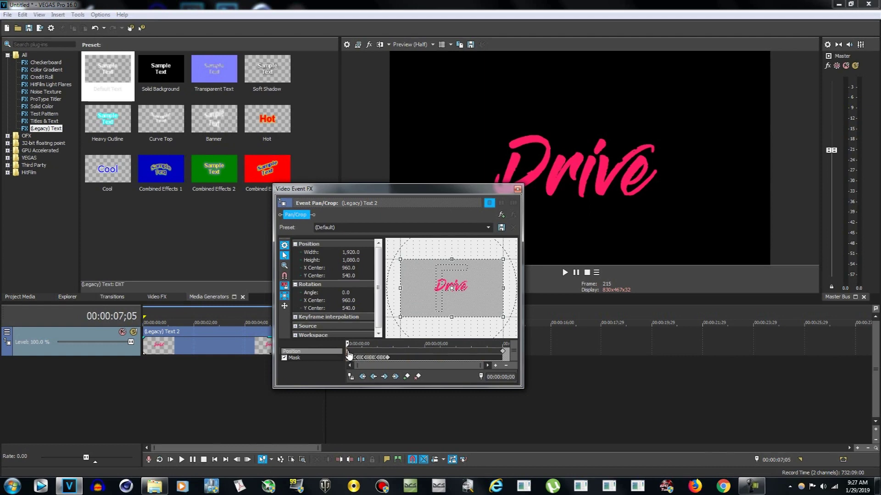
pyautogui.moveTo(347, 344); pyautogui.dragTo(505, 343)
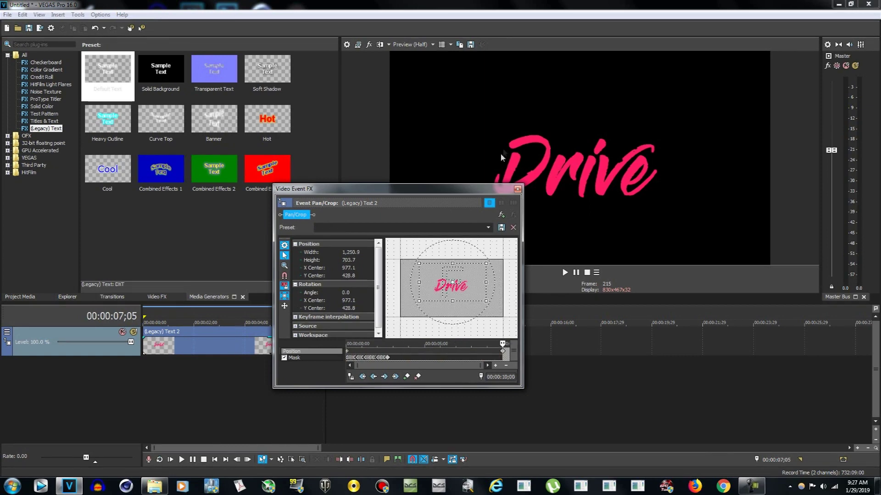
pyautogui.click(518, 189)
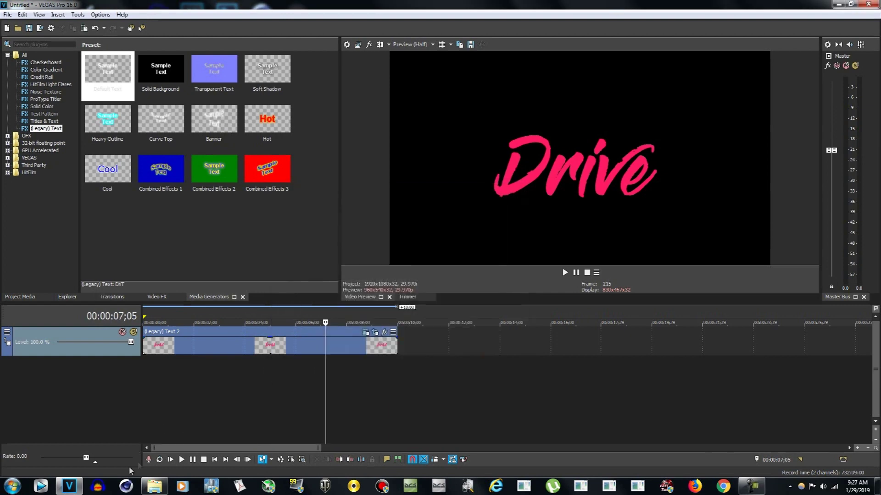
pyautogui.click(179, 399)
pyautogui.moveTo(180, 323); pyautogui.dragTo(143, 322)
pyautogui.click(181, 460)
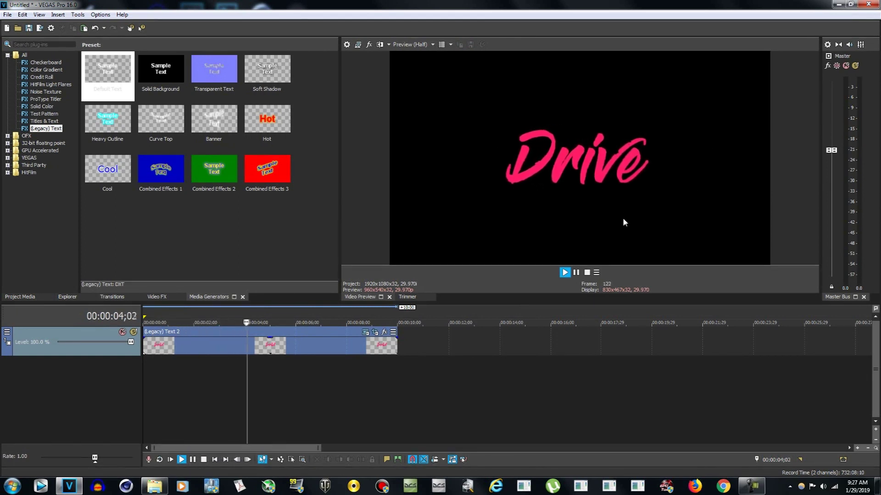
pyautogui.click(192, 459)
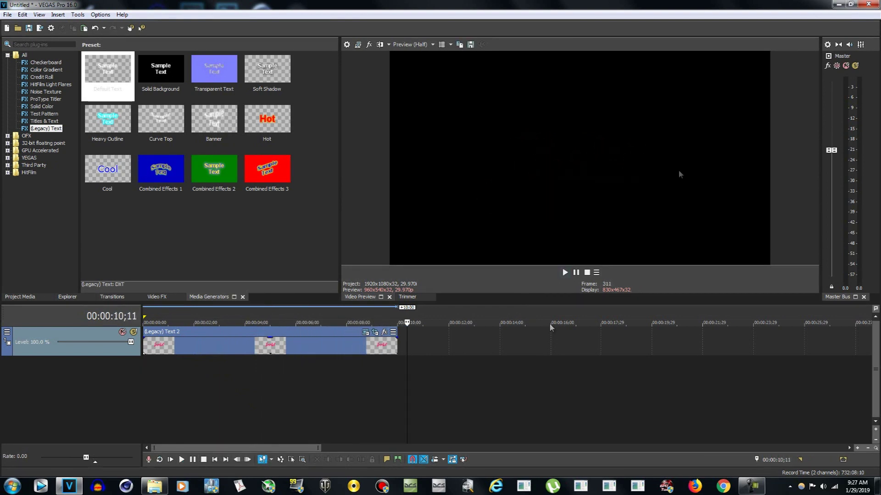
pyautogui.click(377, 389)
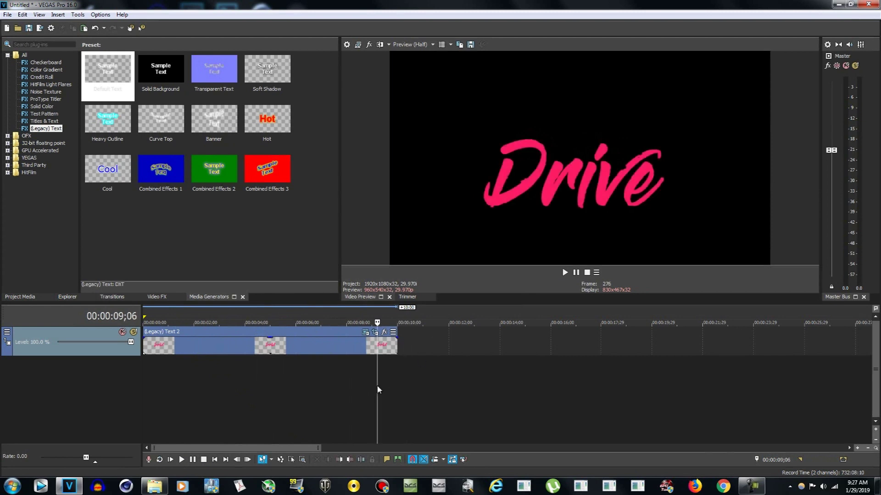
pyautogui.click(397, 369)
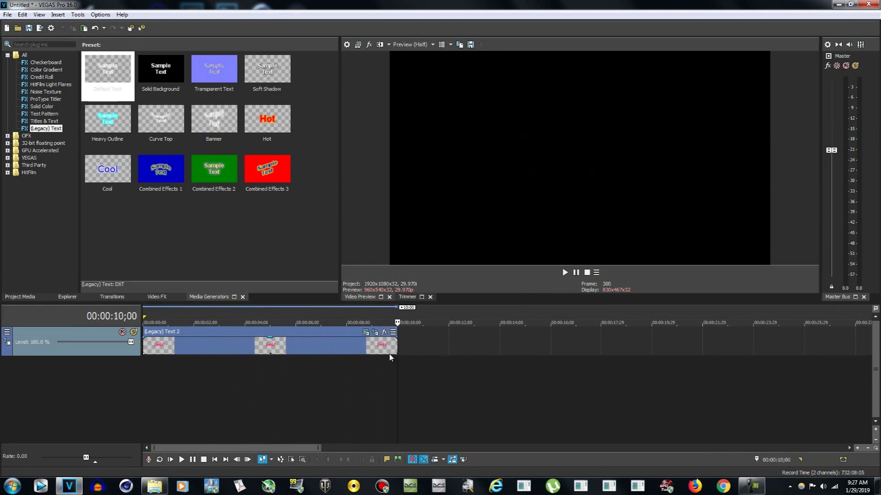
pyautogui.rightClick(292, 349)
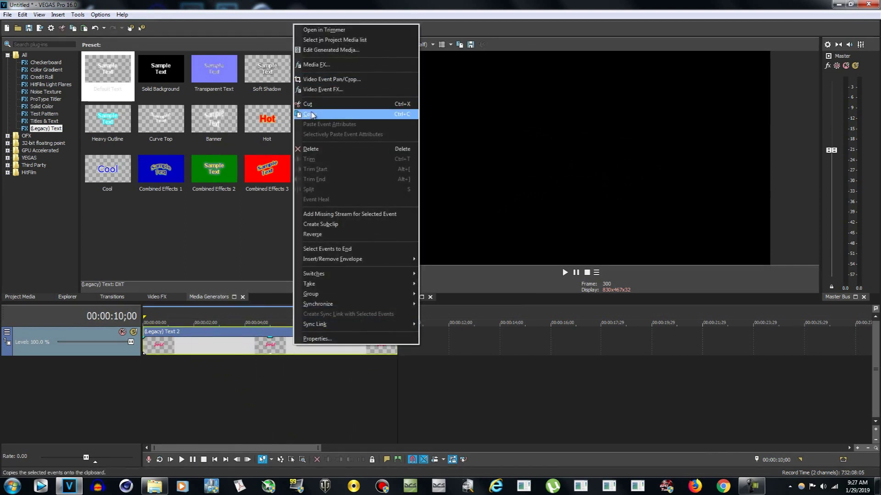
# Copy the Drive title event and paste it as a new copy right after it.
pyautogui.click(307, 114)
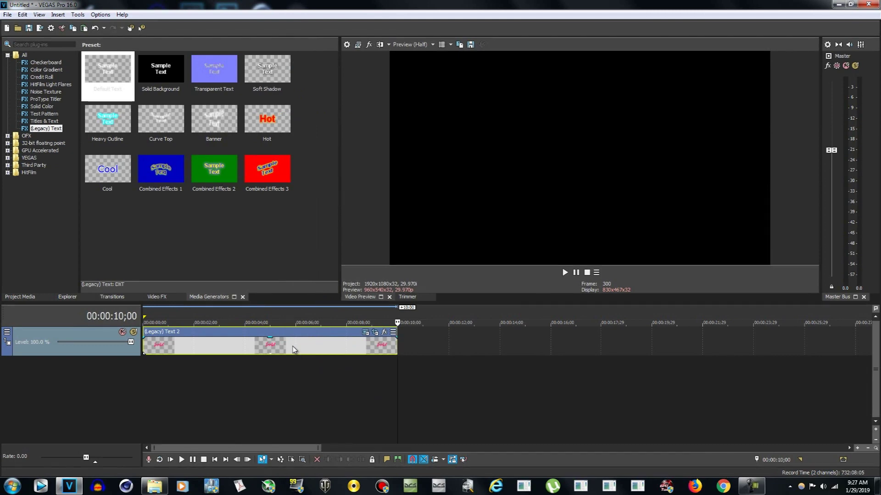
pyautogui.rightClick(411, 348)
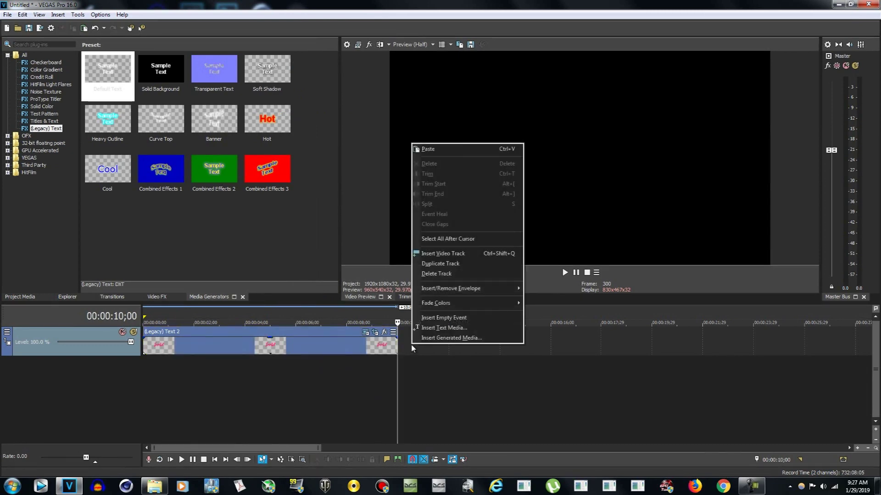
pyautogui.click(430, 149)
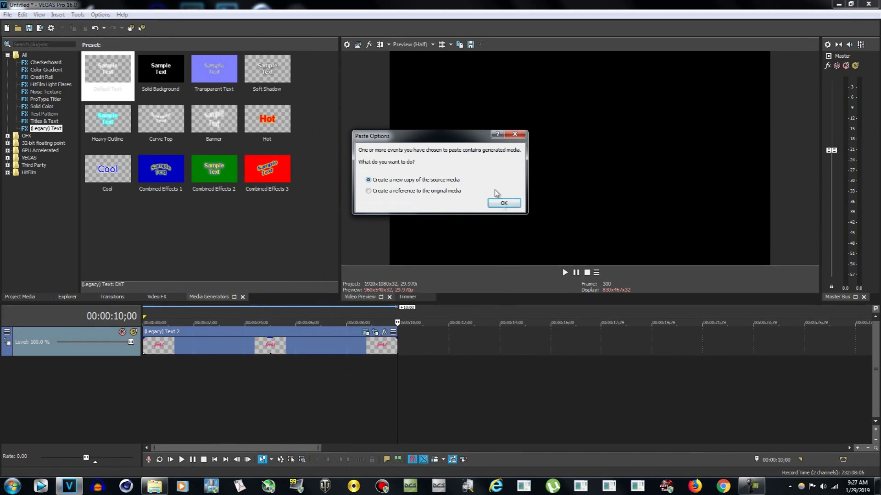
pyautogui.click(504, 204)
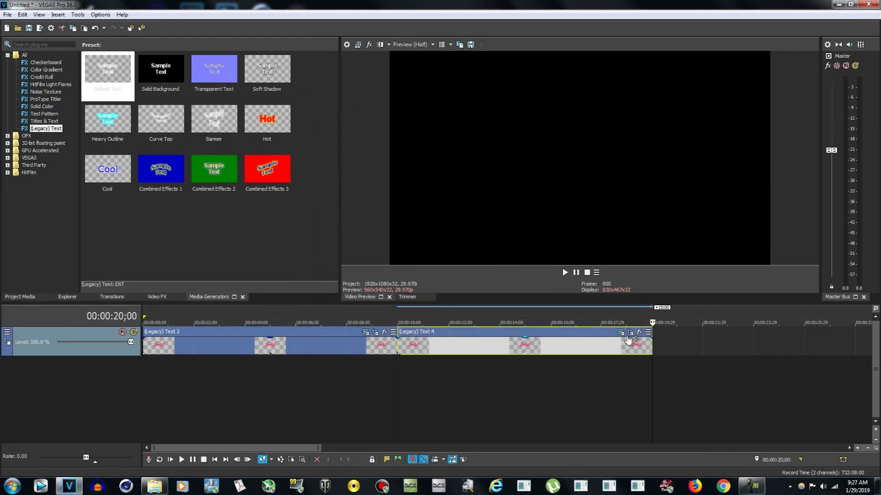
# Park the playhead at 12;25 inside the copied clip and open its Pan/Crop settings.
pyautogui.click(576, 373)
pyautogui.click(417, 382)
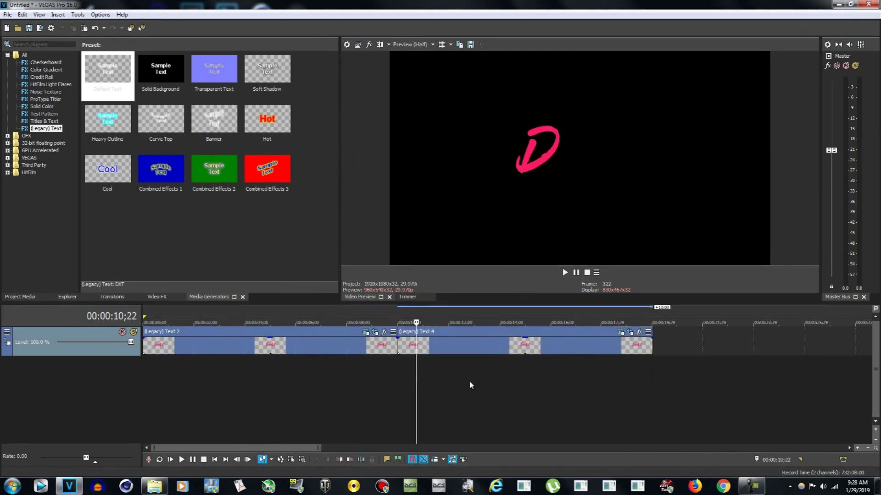
pyautogui.click(469, 382)
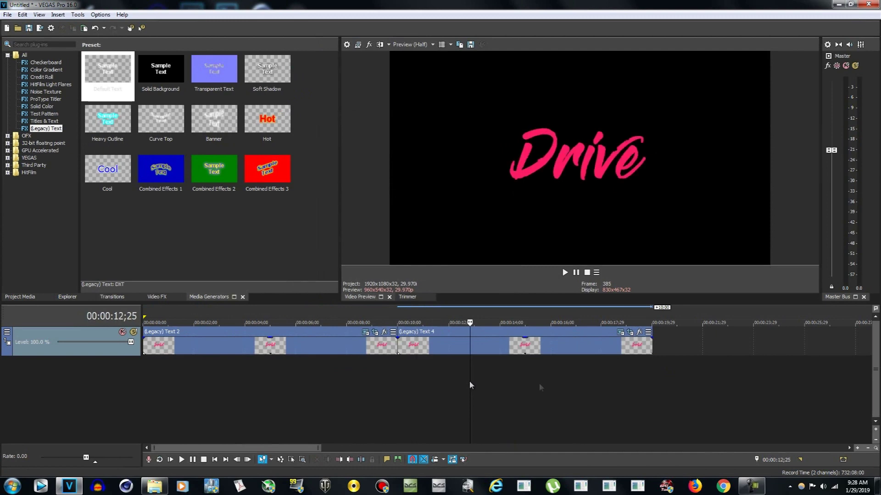
pyautogui.click(631, 332)
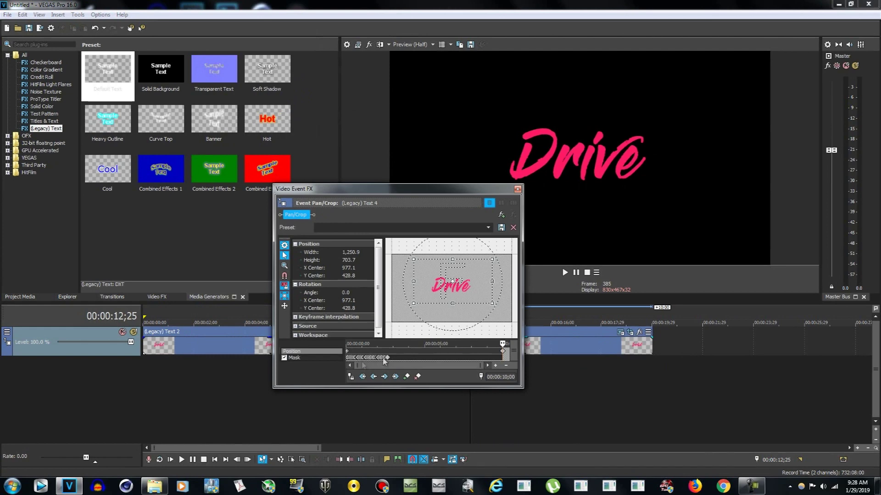
# On the copy's first frame, enlarge the crop to 15,360×8,640 so Drive looks tiny.
pyautogui.click(285, 358)
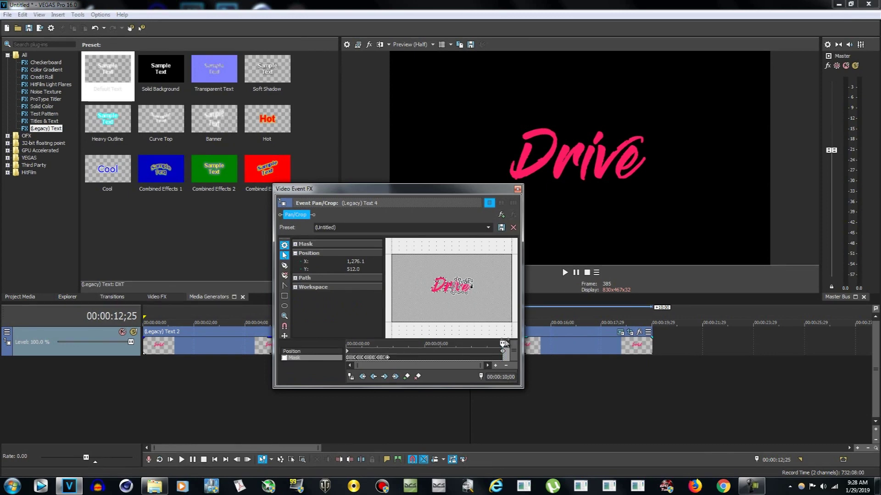
pyautogui.moveTo(503, 344); pyautogui.dragTo(397, 355)
pyautogui.click(503, 351)
pyautogui.moveTo(503, 344); pyautogui.dragTo(342, 344)
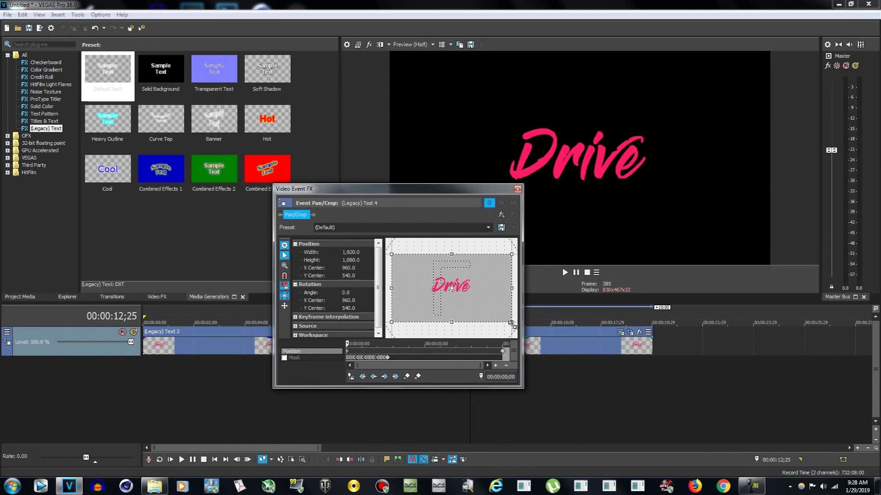
pyautogui.moveTo(512, 322); pyautogui.dragTo(510, 321)
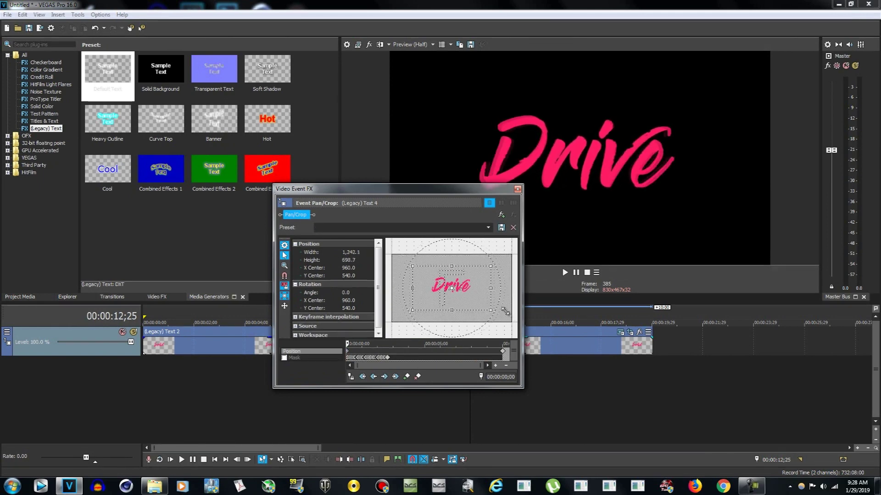
pyautogui.scroll(-4, 509, 323)
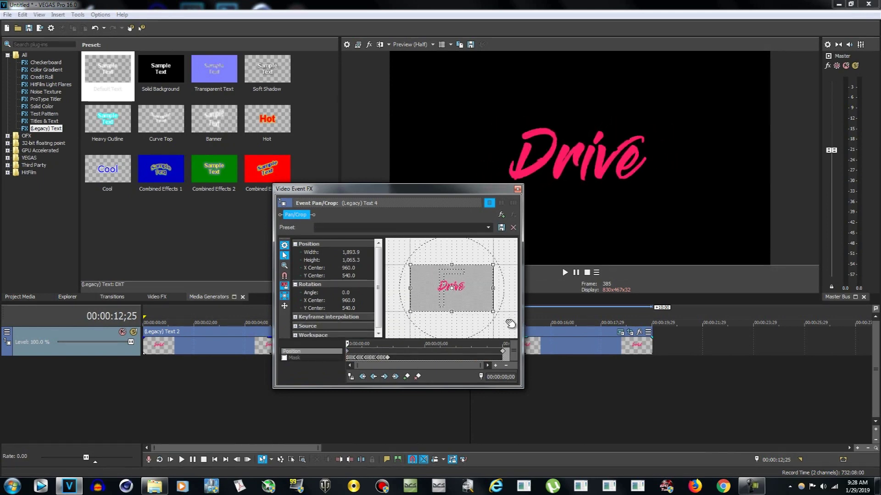
pyautogui.moveTo(485, 306); pyautogui.dragTo(633, 409)
pyautogui.scroll(-5, 487, 306)
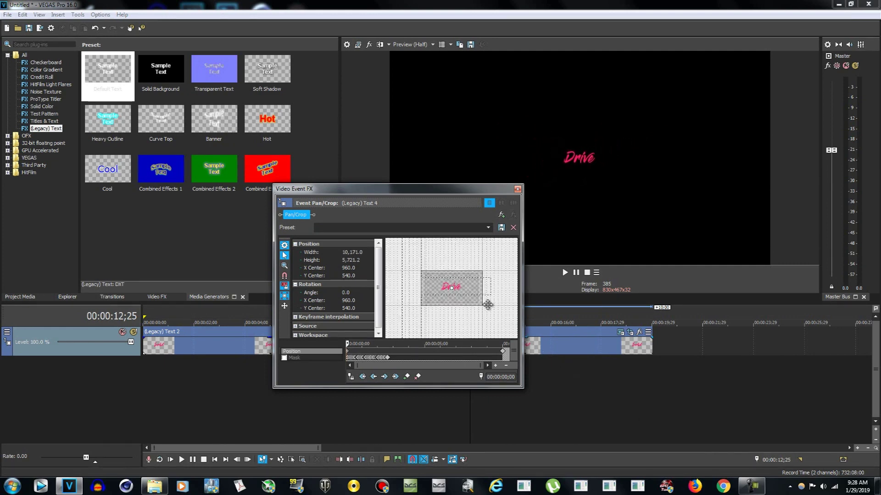
pyautogui.scroll(4, 486, 307)
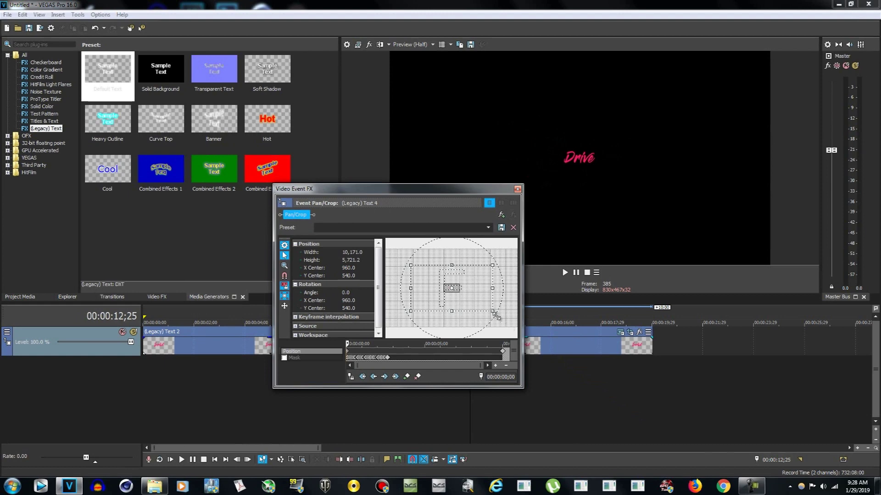
pyautogui.moveTo(492, 311); pyautogui.dragTo(524, 340)
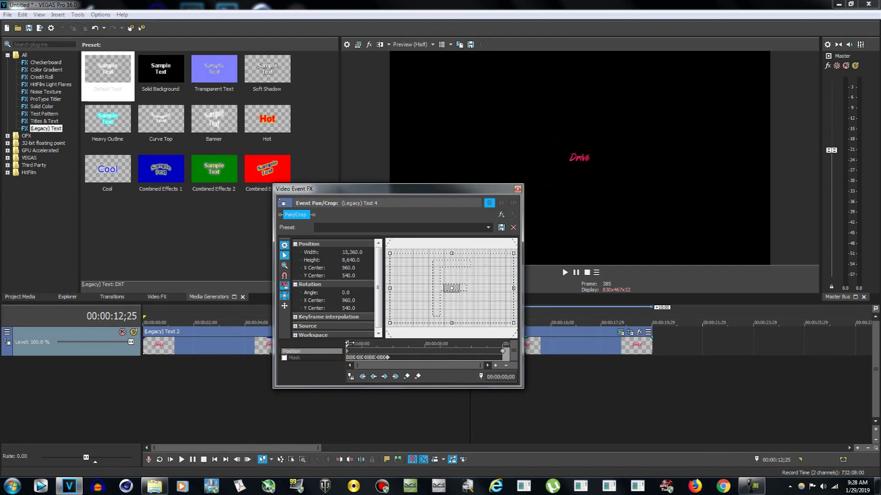
# Preview the interpolated Drive size around 18–19 frames into the animation.
pyautogui.click(356, 344)
pyautogui.click(348, 343)
pyautogui.scroll(3, 357, 349)
pyautogui.moveTo(349, 344)
pyautogui.mouseDown()
pyautogui.moveTo(367, 344)
pyautogui.moveTo(342, 340)
pyautogui.moveTo(365, 343)
pyautogui.mouseUp()
pyautogui.scroll(2, 361, 349)
pyautogui.scroll(3, 363, 348)
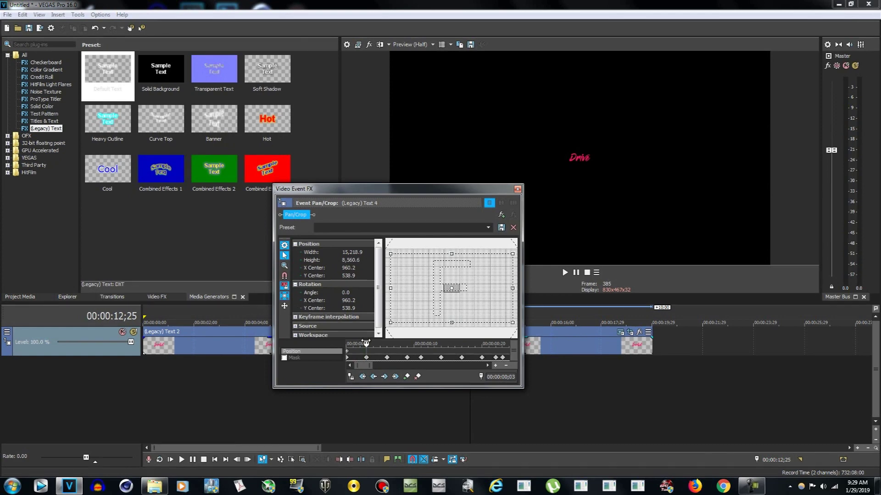
# Move to 23 frames in and shrink the crop so Drive appears larger.
pyautogui.moveTo(366, 343); pyautogui.dragTo(480, 343)
pyautogui.scroll(-2, 459, 345)
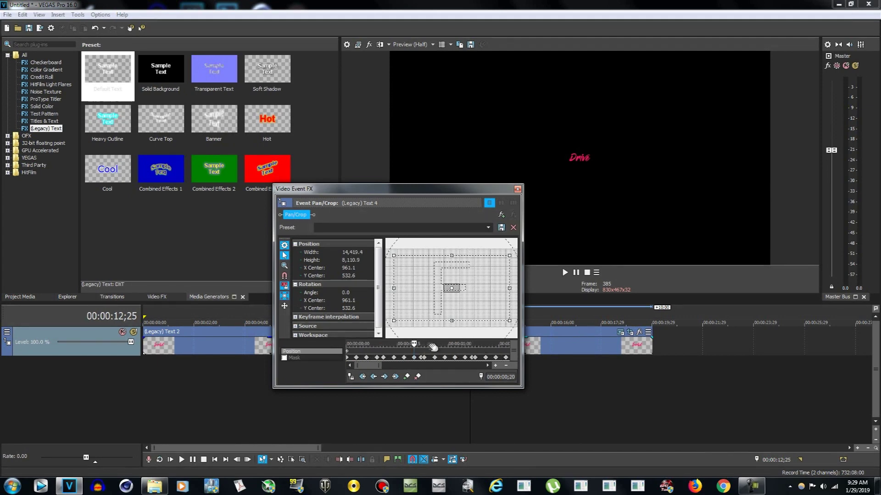
pyautogui.moveTo(414, 343); pyautogui.dragTo(448, 344)
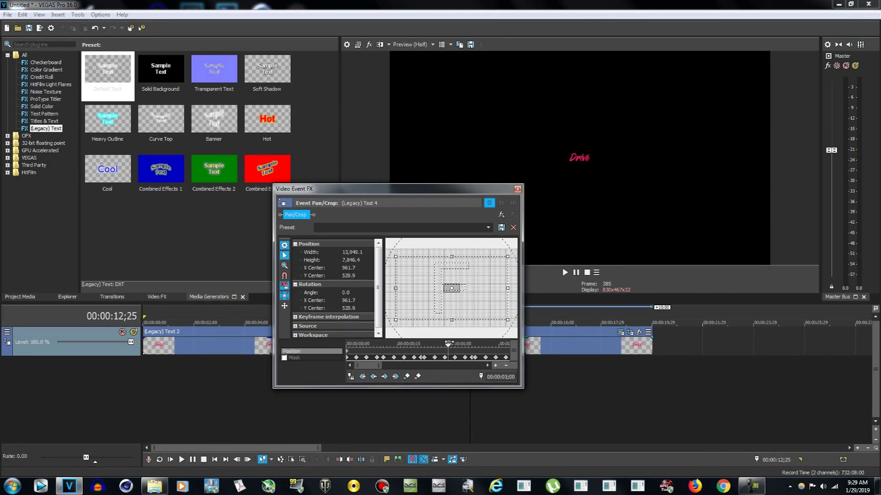
pyautogui.moveTo(448, 344); pyautogui.dragTo(425, 343)
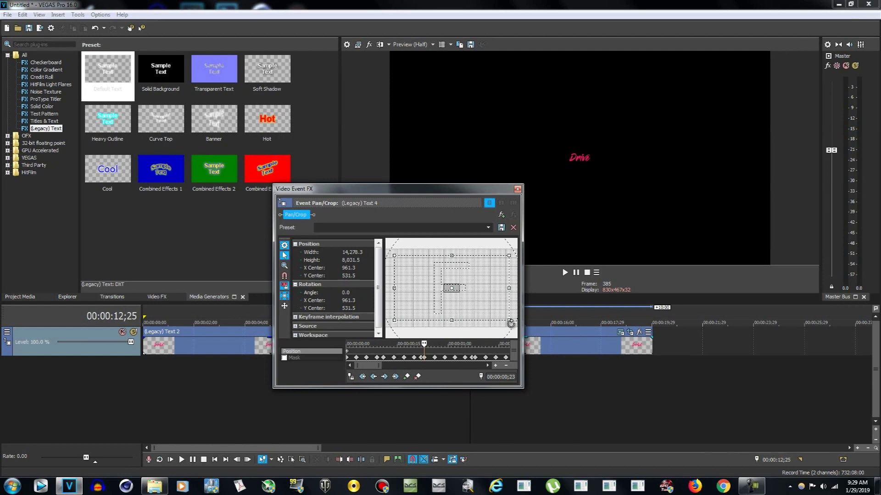
pyautogui.moveTo(509, 321); pyautogui.dragTo(465, 293)
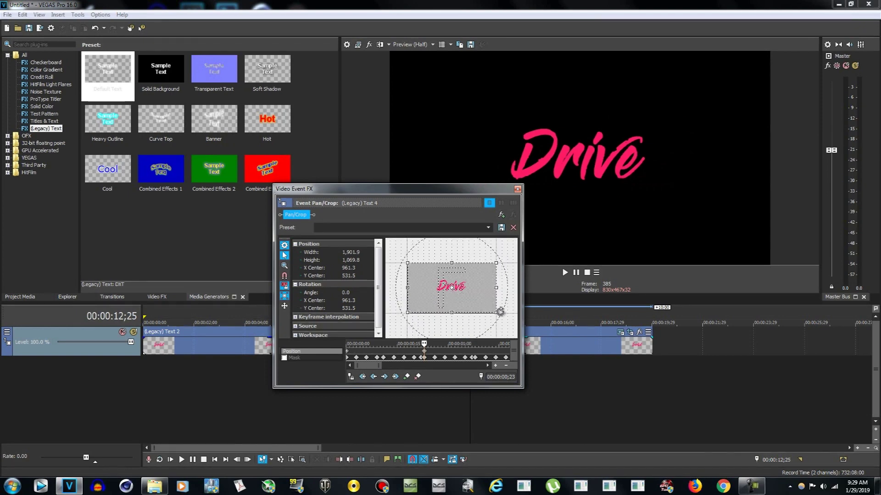
# At 23 frames, shrink the crop to about 1,831×1,030 and nudge its X/Y center slightly.
pyautogui.moveTo(498, 314); pyautogui.dragTo(473, 298)
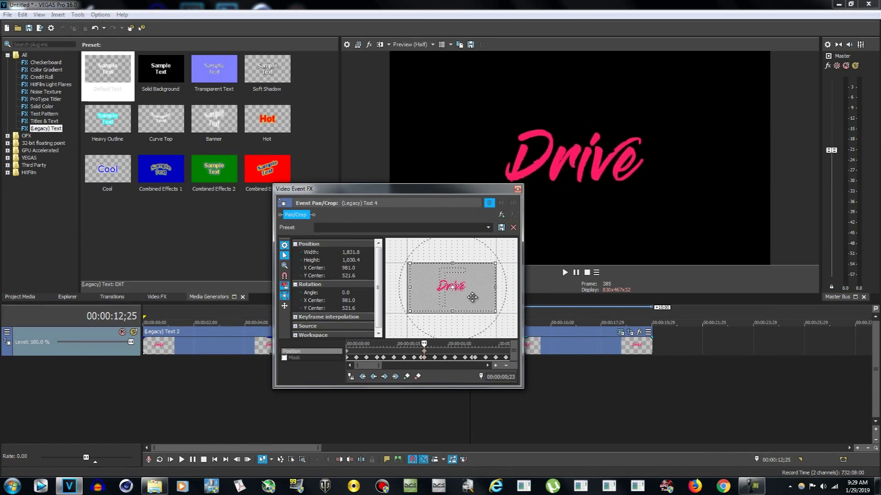
pyautogui.moveTo(472, 297); pyautogui.dragTo(472, 295)
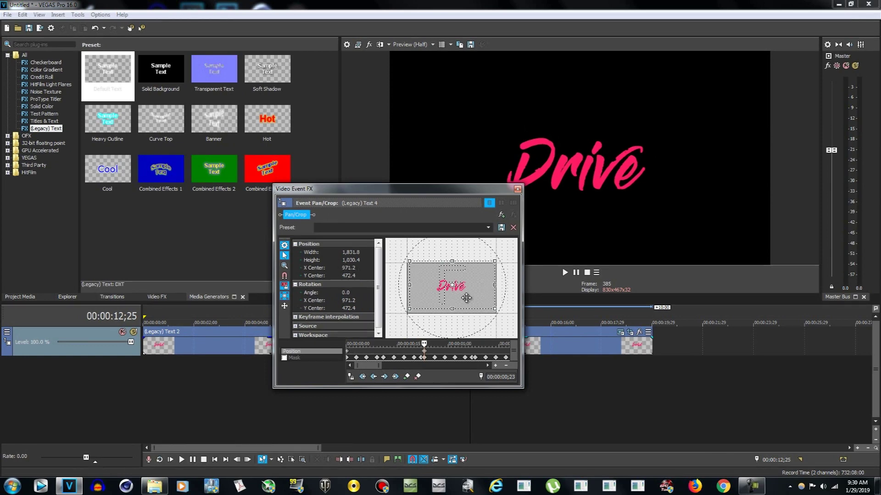
pyautogui.moveTo(471, 298); pyautogui.dragTo(469, 299)
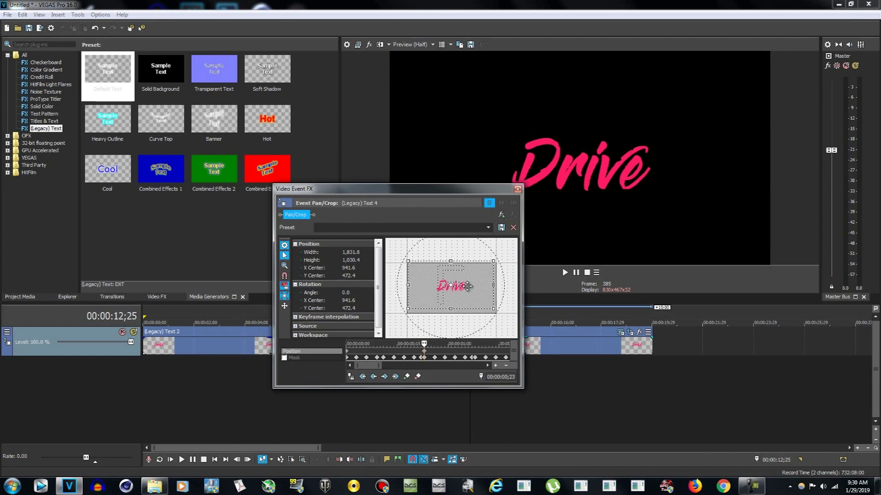
pyautogui.moveTo(424, 344)
pyautogui.mouseDown()
pyautogui.moveTo(340, 344)
pyautogui.moveTo(427, 343)
pyautogui.mouseUp()
# Close Pan/Crop and step frame by frame through the copied clip's Drive zoom to 14;10.
pyautogui.click(517, 189)
pyautogui.click(398, 376)
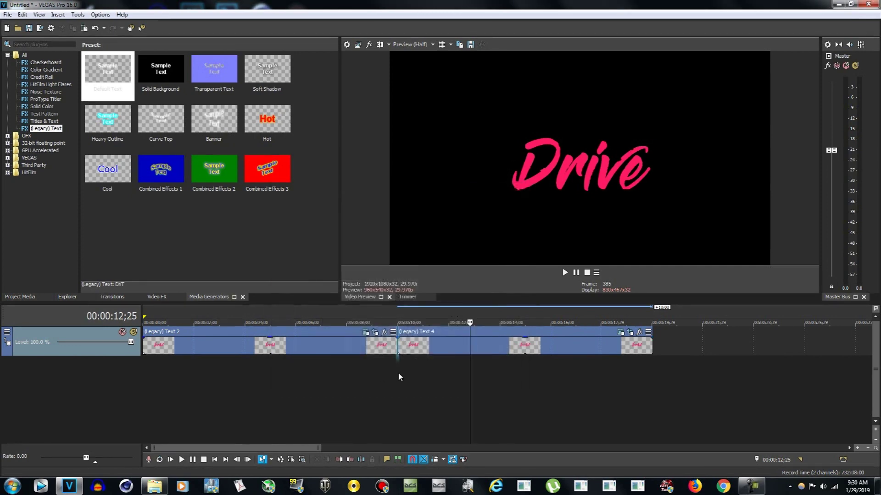
pyautogui.press('Right')
pyautogui.press('Right')
pyautogui.press('Right')
pyautogui.press('Right')
pyautogui.press('Right')
pyautogui.press('Right')
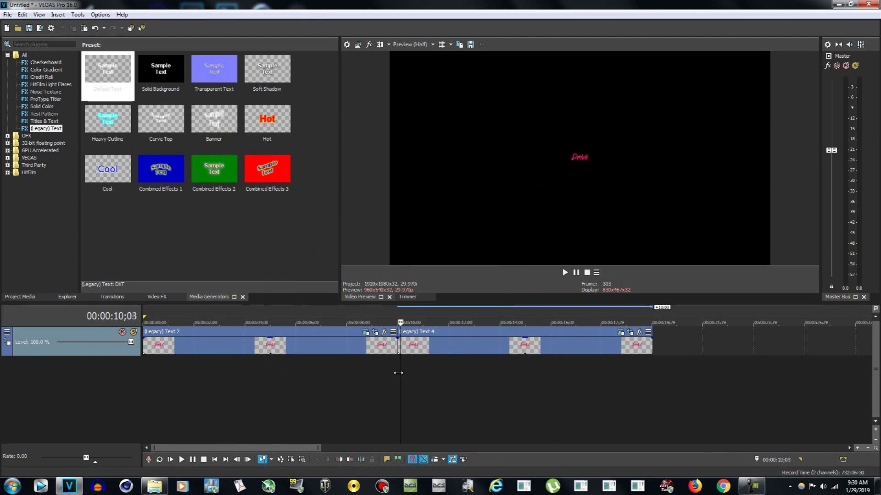
pyautogui.press('Right')
pyautogui.press('Right')
pyautogui.press('Right')
pyautogui.press('Right')
pyautogui.press('Right')
pyautogui.press('Right')
pyautogui.press('Right')
pyautogui.press('Right')
pyautogui.press('Right')
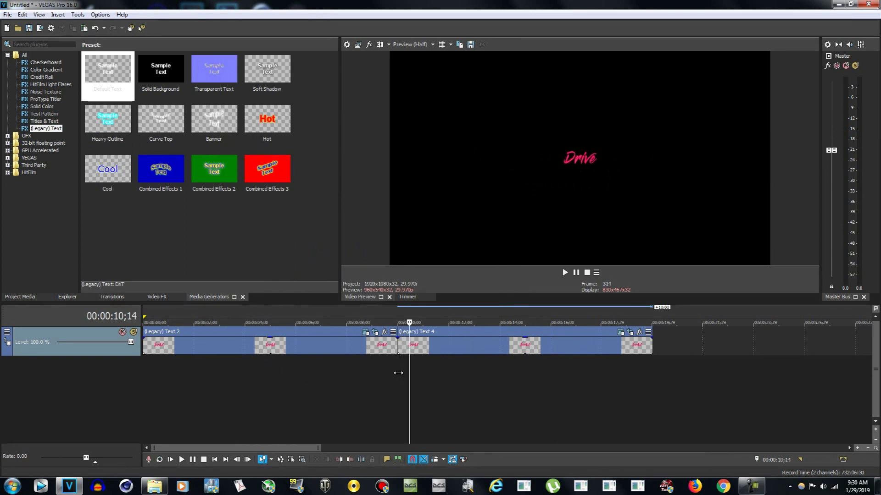
pyautogui.press('Right')
pyautogui.press('Right')
pyautogui.press('Right')
pyautogui.press('Right')
pyautogui.press('Right')
pyautogui.press('Right')
pyautogui.press('Right')
pyautogui.press('Right')
pyautogui.press('Right')
pyautogui.press('Right')
pyautogui.press('Right')
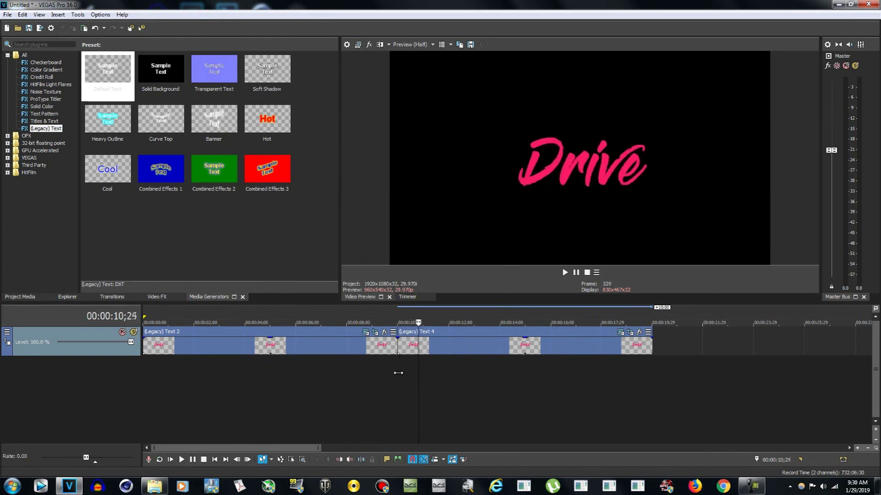
pyautogui.press('Right')
pyautogui.press('Right')
pyautogui.press('Right')
pyautogui.press('Right')
pyautogui.press('Right')
pyautogui.press('Right')
pyautogui.press('Right')
pyautogui.press('Right')
pyautogui.press('Right')
pyautogui.press('Right')
pyautogui.press('Right')
pyautogui.press('Right')
pyautogui.press('Right')
pyautogui.press('Right')
pyautogui.press('Right')
pyautogui.press('Right')
pyautogui.press('Right')
pyautogui.press('Right')
pyautogui.press('Right')
pyautogui.press('Right')
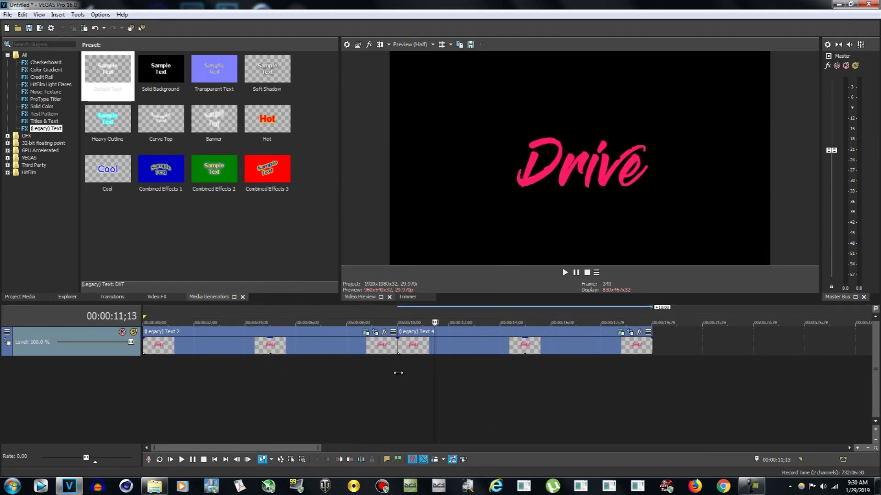
pyautogui.press('Right')
pyautogui.press('Right')
pyautogui.press('Right')
pyautogui.press('Right')
pyautogui.press('Right')
pyautogui.press('Right')
pyautogui.press('Right')
pyautogui.press('Right')
pyautogui.press('Right')
pyautogui.press('Right')
pyautogui.press('Right')
pyautogui.press('Right')
pyautogui.press('Right')
pyautogui.press('Right')
pyautogui.press('Right')
pyautogui.press('Right')
pyautogui.press('Right')
pyautogui.press('Right')
pyautogui.press('Right')
pyautogui.press('Right')
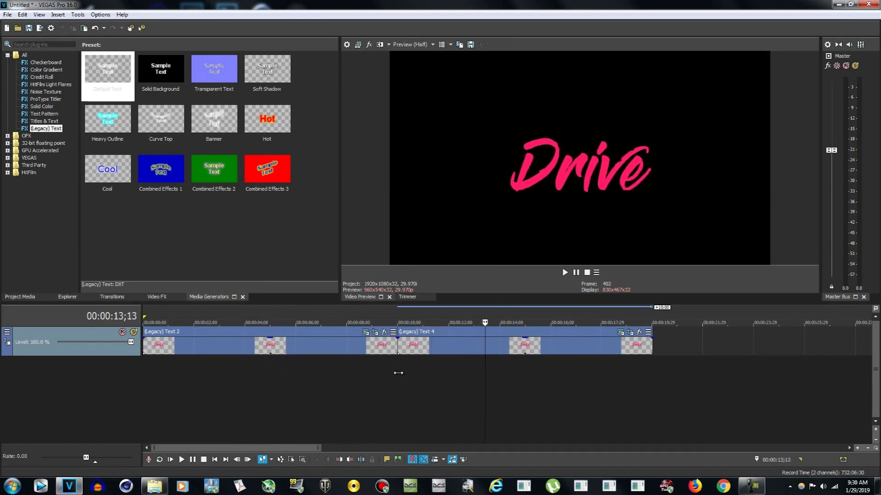
pyautogui.press('Right')
pyautogui.press('Right')
pyautogui.press('Right')
pyautogui.press('Right')
pyautogui.press('Right')
pyautogui.press('Right')
pyautogui.press('Right')
pyautogui.press('Right')
pyautogui.press('Right')
pyautogui.press('Right')
pyautogui.press('Right')
pyautogui.press('Right')
pyautogui.press('Right')
pyautogui.press('Right')
pyautogui.press('Right')
pyautogui.press('Right')
pyautogui.press('Right')
pyautogui.press('Right')
pyautogui.press('Right')
pyautogui.press('Right')
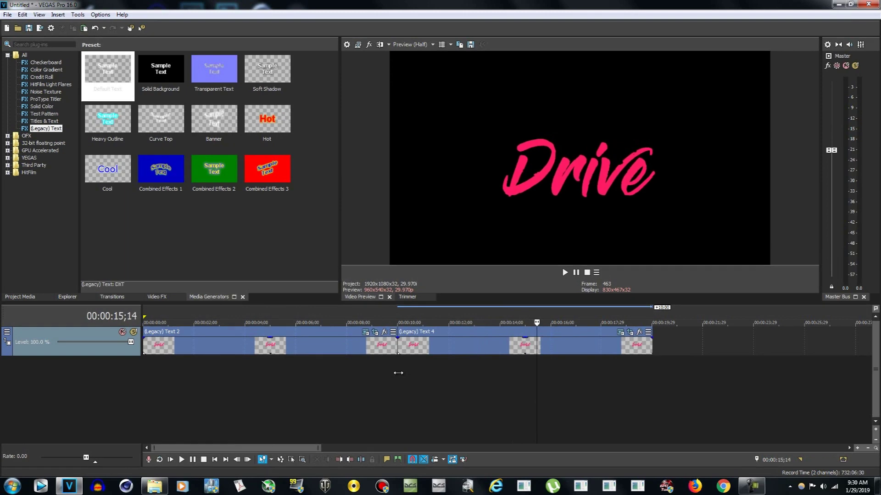
pyautogui.press('Left')
pyautogui.press('Left')
pyautogui.press('Left')
pyautogui.press('Left')
pyautogui.press('Left')
pyautogui.press('Left')
pyautogui.press('Left')
pyautogui.press('Left')
pyautogui.press('Left')
pyautogui.press('Left')
pyautogui.press('Left')
pyautogui.press('Left')
pyautogui.press('Left')
pyautogui.press('Left')
pyautogui.press('Left')
pyautogui.press('Left')
pyautogui.press('Left')
pyautogui.press('Left')
pyautogui.press('Left')
pyautogui.press('Left')
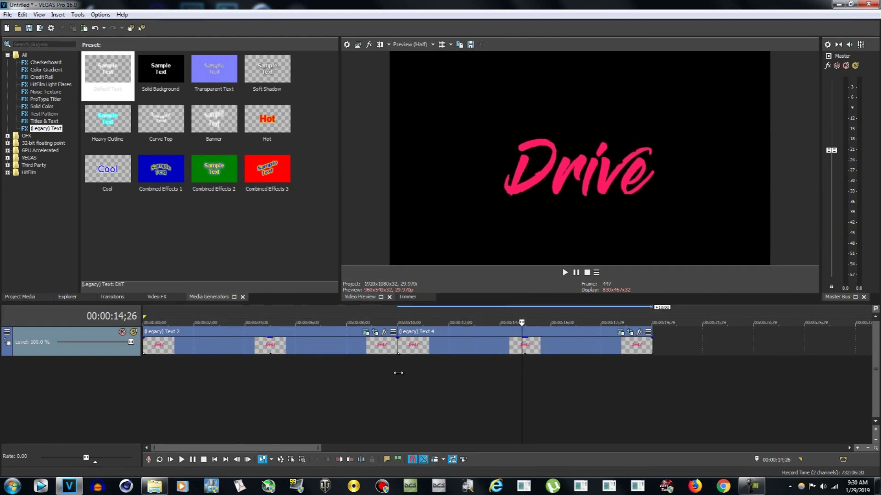
# Glance at the text settings, then open the Legacy Text 4 Pan/Crop settings.
pyautogui.click(621, 333)
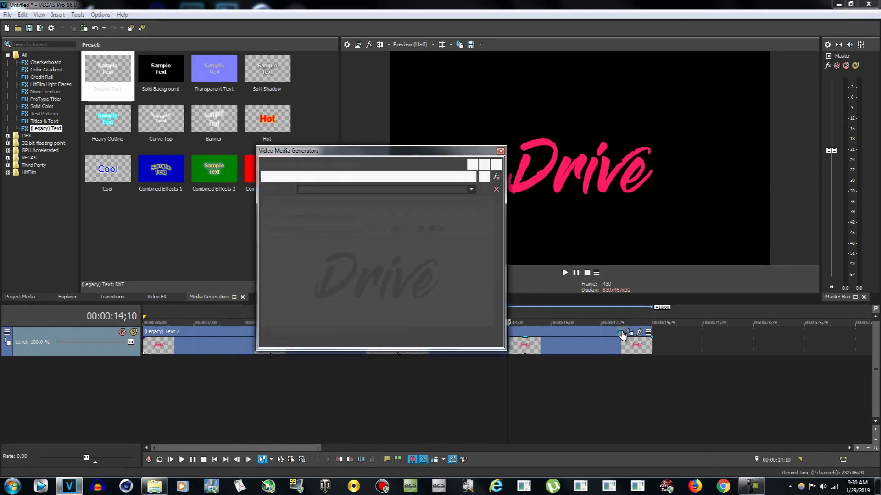
pyautogui.click(500, 152)
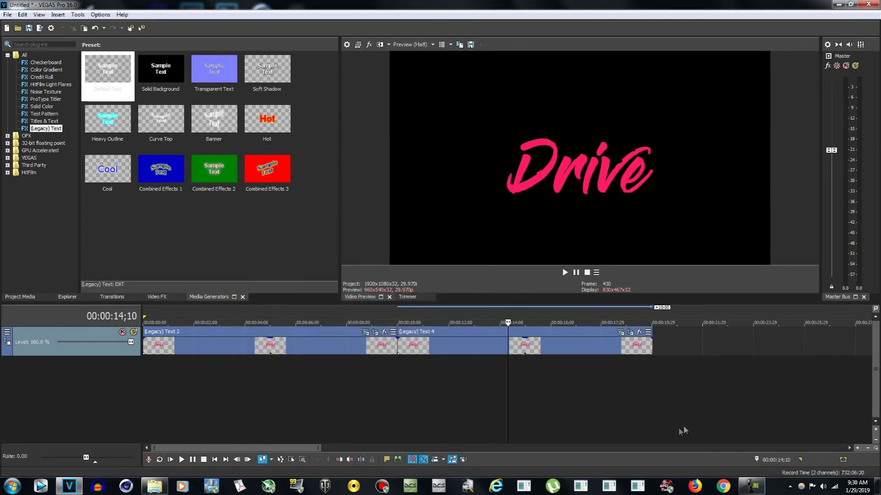
pyautogui.click(631, 333)
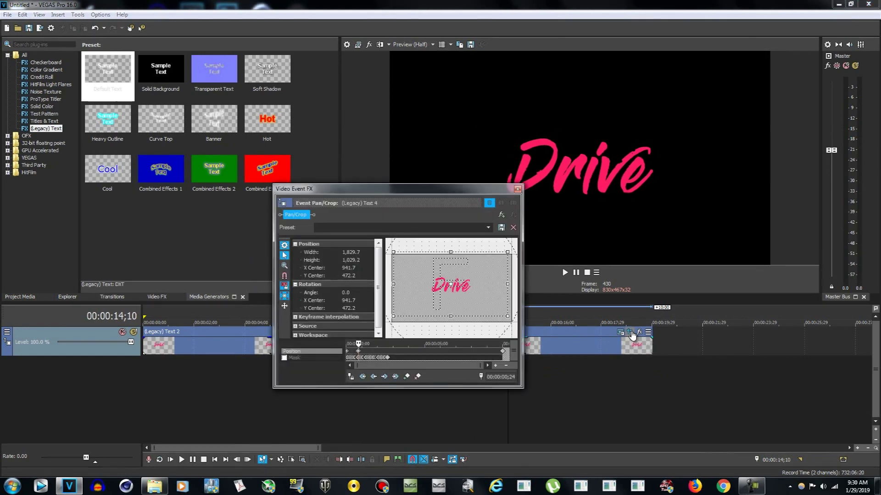
# Drag the Pan/Crop end keyframe from the clip's end to 00:00:05;00.
pyautogui.click(503, 351)
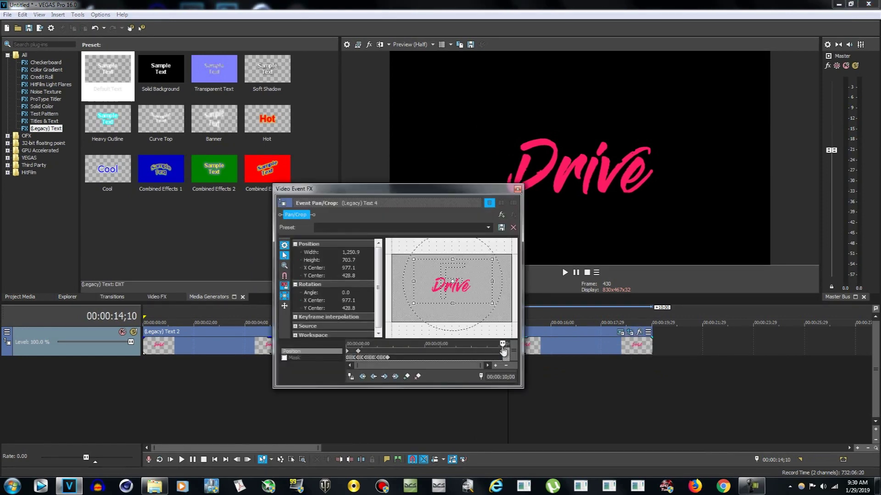
pyautogui.moveTo(503, 351)
pyautogui.mouseDown()
pyautogui.moveTo(421, 350)
pyautogui.moveTo(502, 344)
pyautogui.mouseUp()
pyautogui.moveTo(503, 352); pyautogui.dragTo(424, 353)
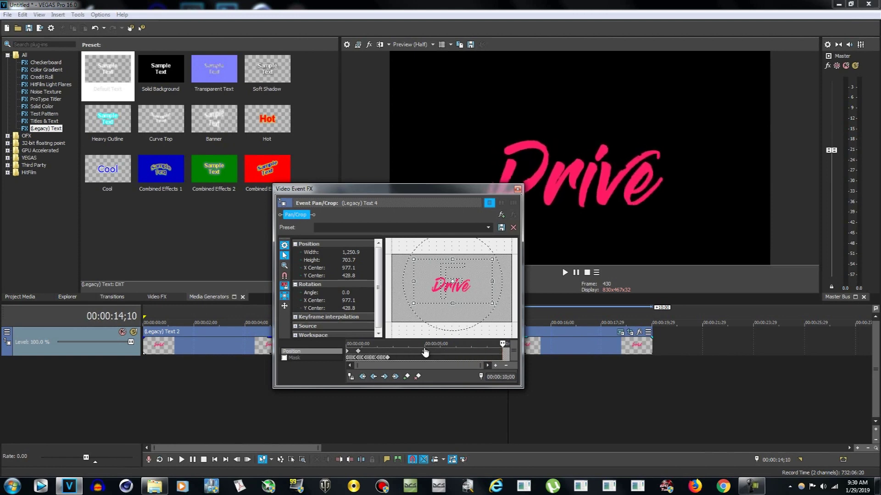
pyautogui.moveTo(497, 344); pyautogui.dragTo(399, 344)
# Close Pan/Crop, play the copied clip from 10 seconds, and stop at 11;12.
pyautogui.click(518, 189)
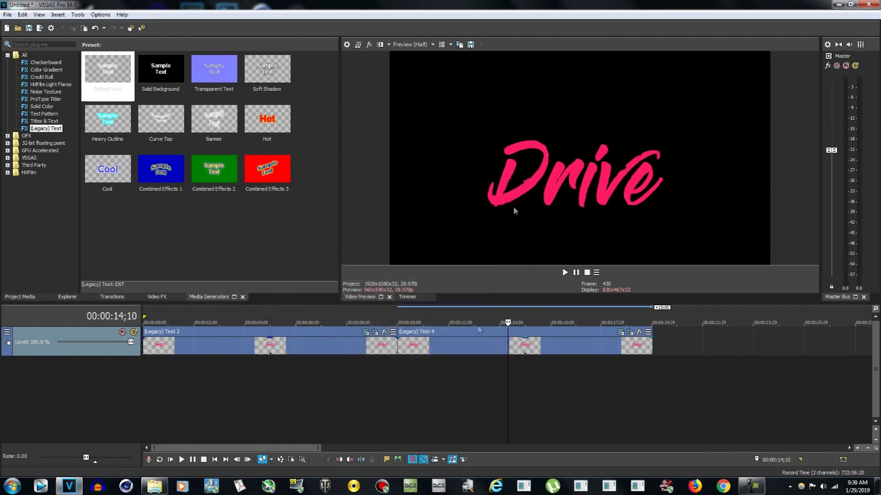
pyautogui.click(397, 376)
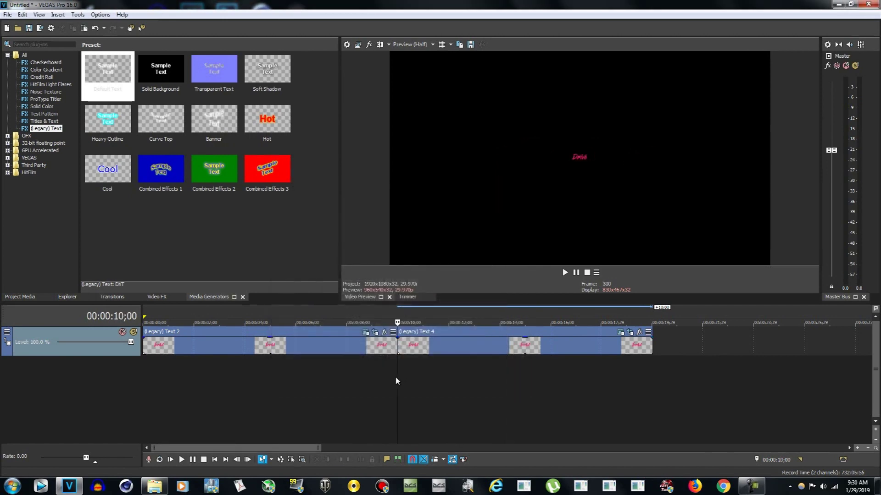
pyautogui.click(194, 459)
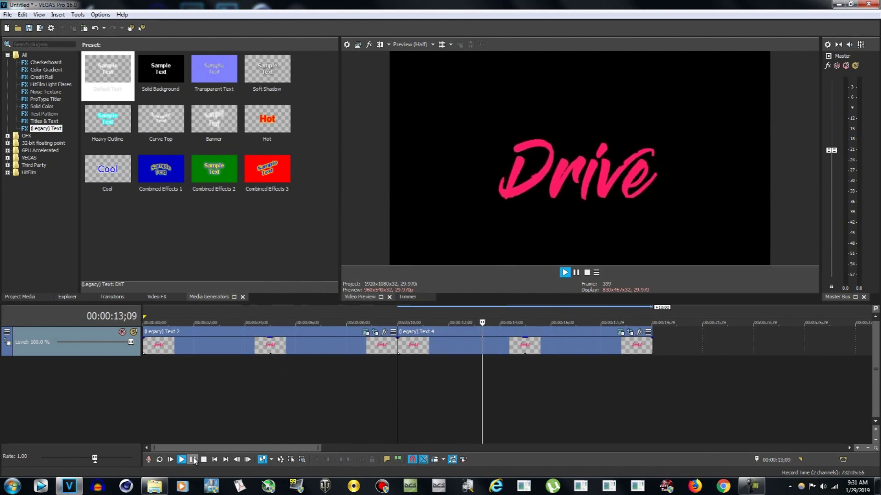
pyautogui.click(499, 438)
pyautogui.click(433, 394)
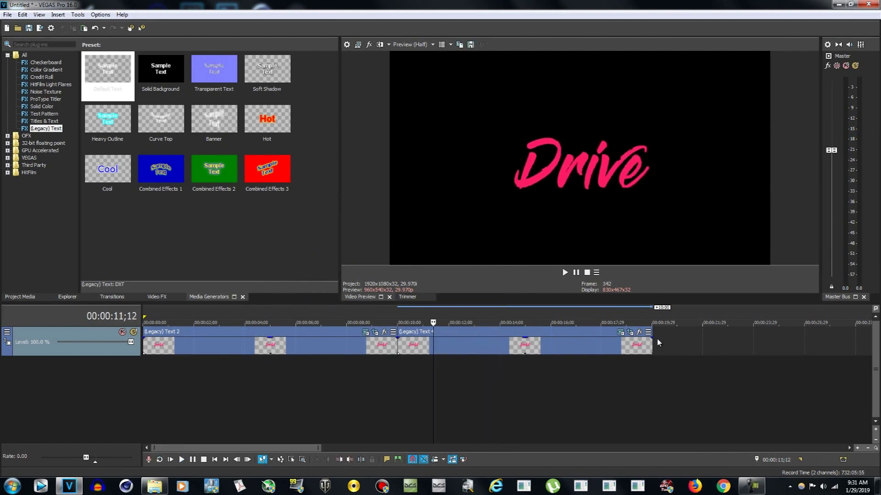
# Shift the crop frame's Y Center at the 5;00 keyframe and play back from 9;23.
pyautogui.click(630, 333)
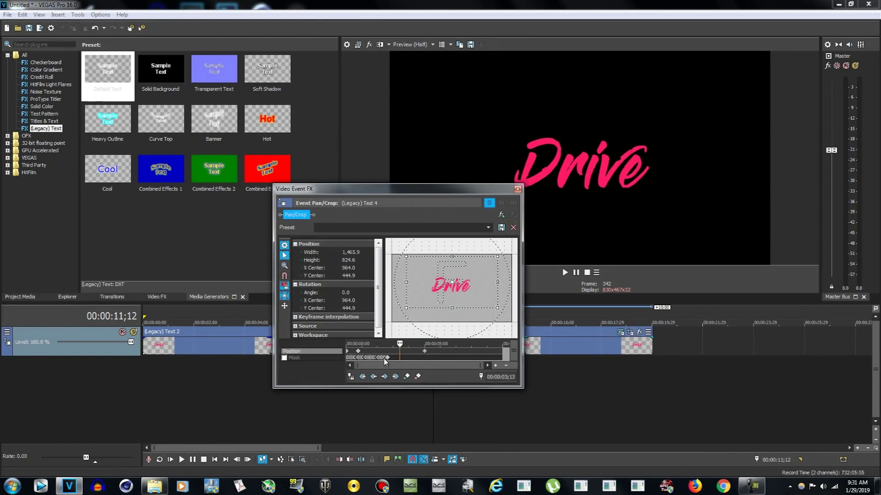
pyautogui.click(425, 355)
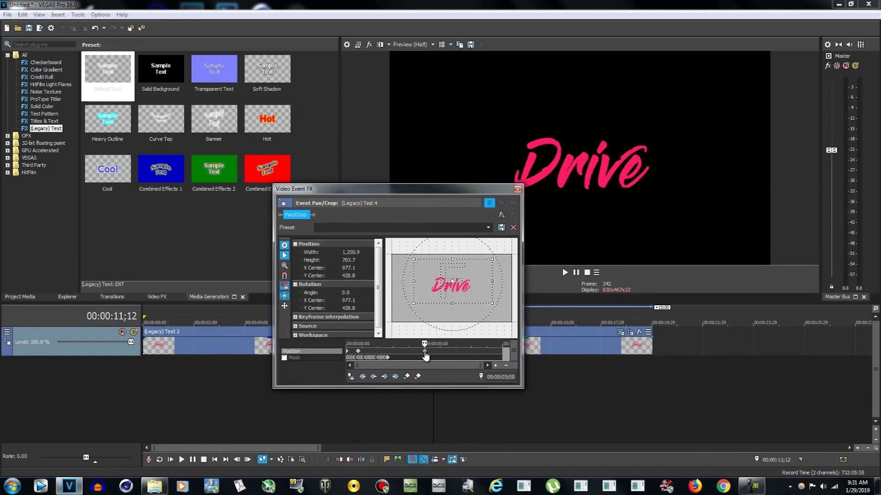
pyautogui.moveTo(470, 290); pyautogui.dragTo(470, 297)
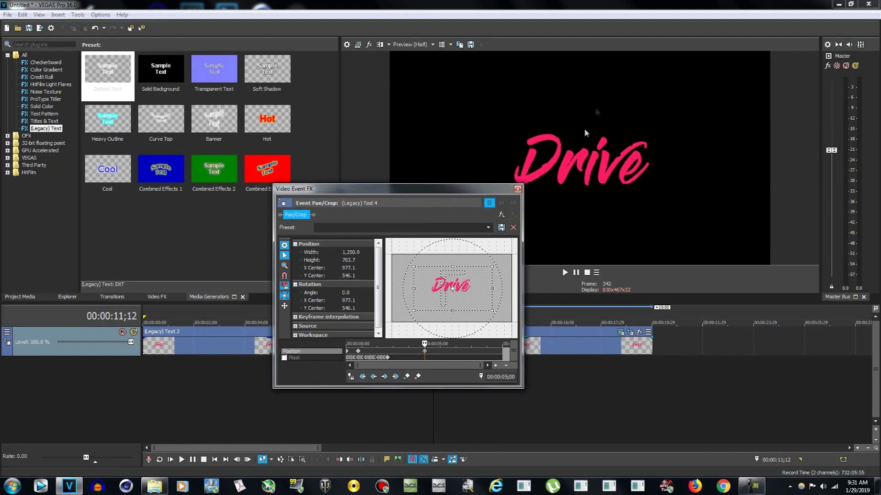
pyautogui.click(518, 189)
pyautogui.click(391, 396)
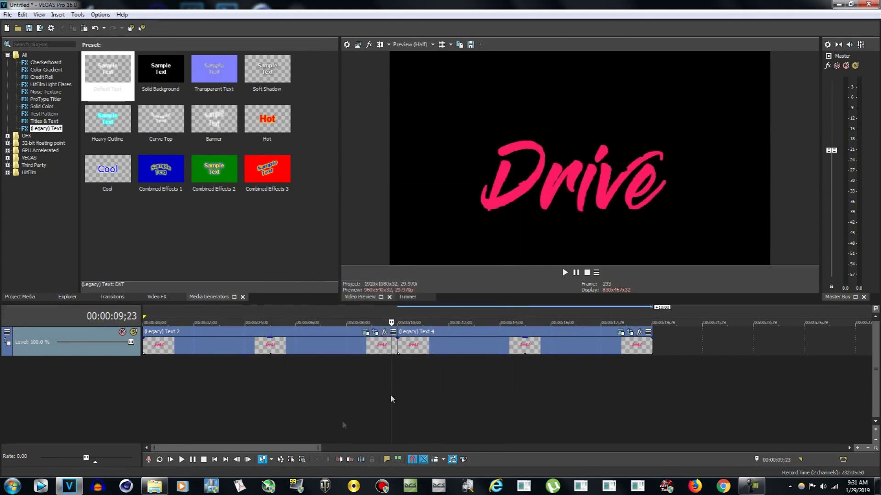
pyautogui.press('space')
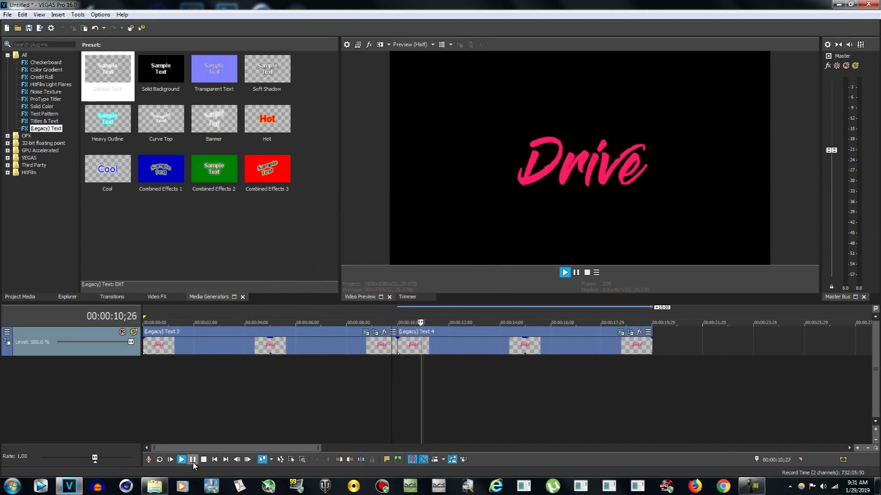
pyautogui.press('space')
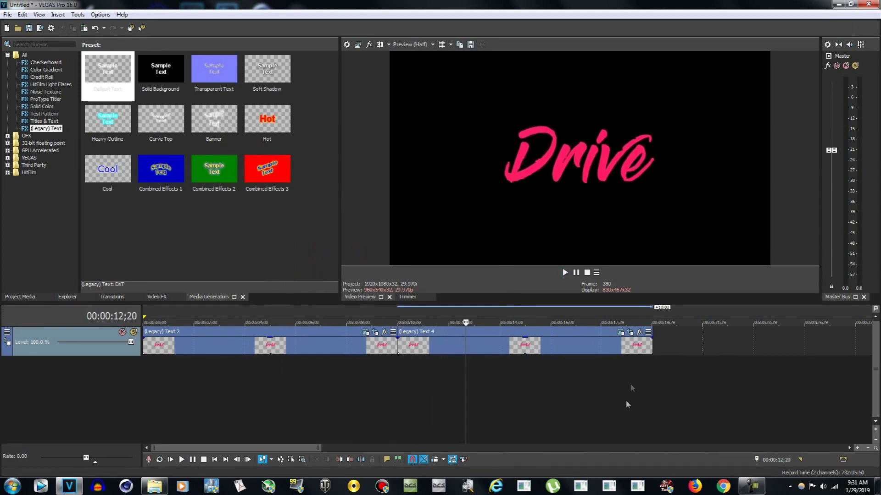
# Nudge the final framing to X 955.1, Y 509.5, replay from 10 seconds, and park at 15;00.
pyautogui.click(621, 332)
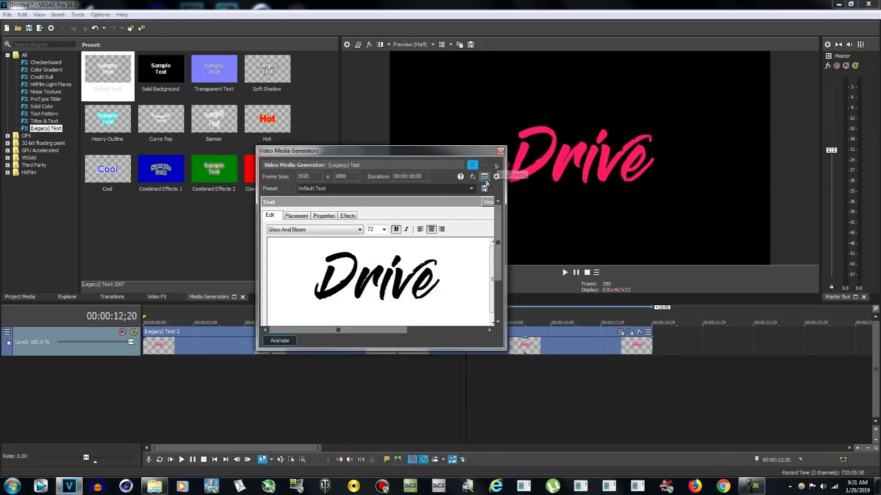
pyautogui.click(501, 150)
pyautogui.click(630, 332)
pyautogui.moveTo(464, 299); pyautogui.dragTo(462, 295)
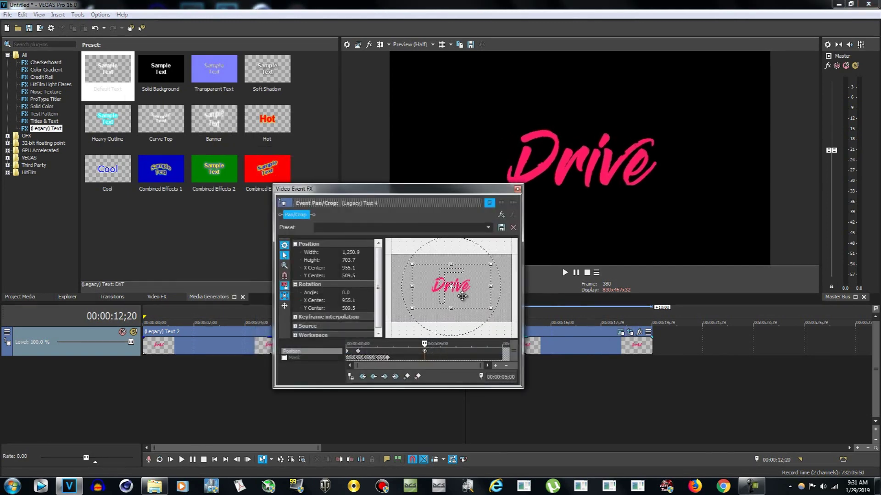
pyautogui.click(517, 190)
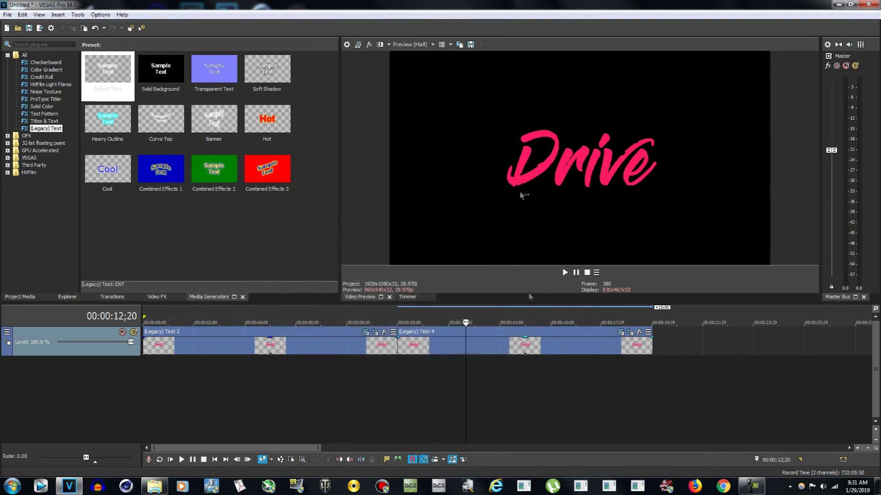
pyautogui.click(395, 394)
pyautogui.click(182, 459)
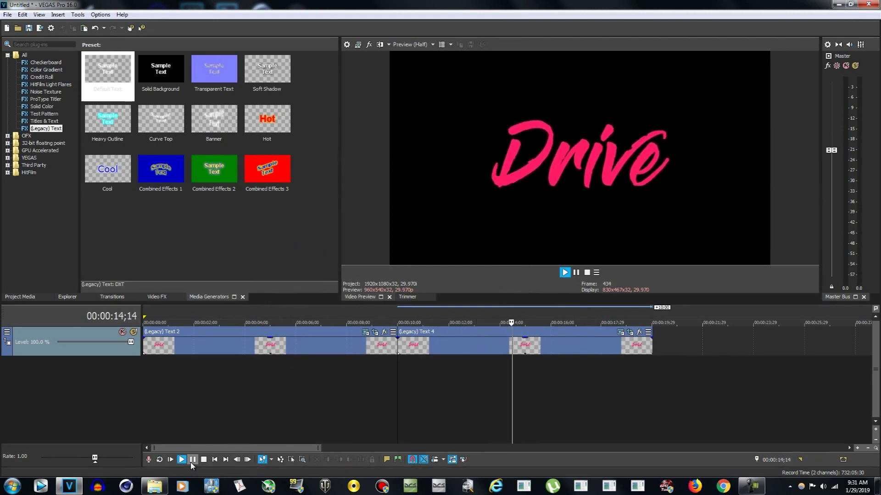
pyautogui.click(193, 460)
pyautogui.click(523, 382)
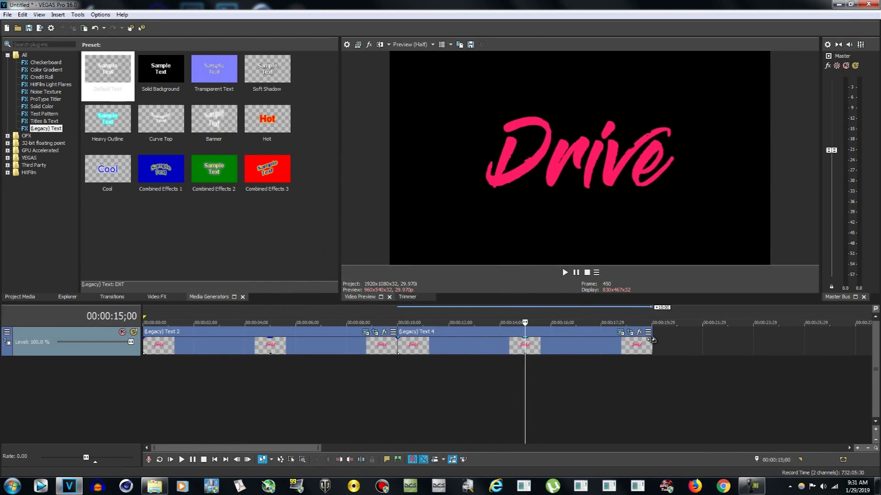
# Trim Legacy Text 4's right edge back to about 00:00:15;00, leaving a roughly 5-second clip.
pyautogui.moveTo(652, 340); pyautogui.dragTo(526, 342)
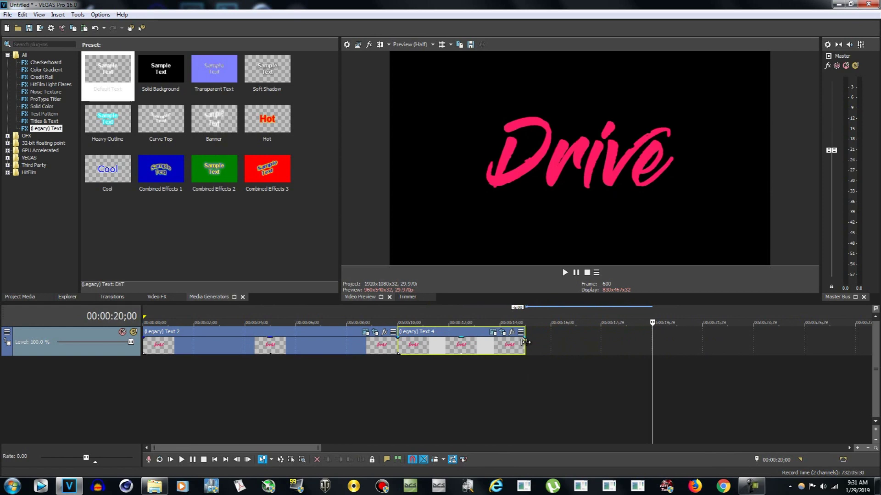
pyautogui.click(510, 371)
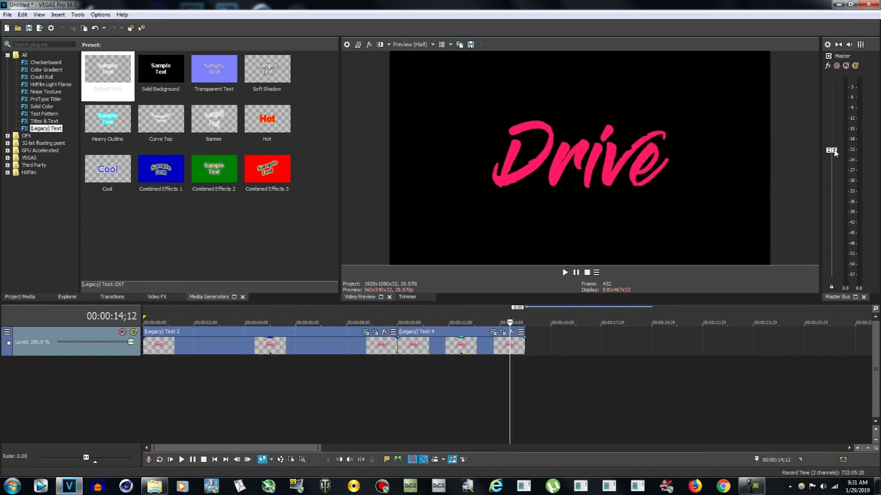
# Move Text 4's last Pan/Crop keyframe earlier and slide the Drive frame left to X -322.4, Y 472.4.
pyautogui.click(502, 333)
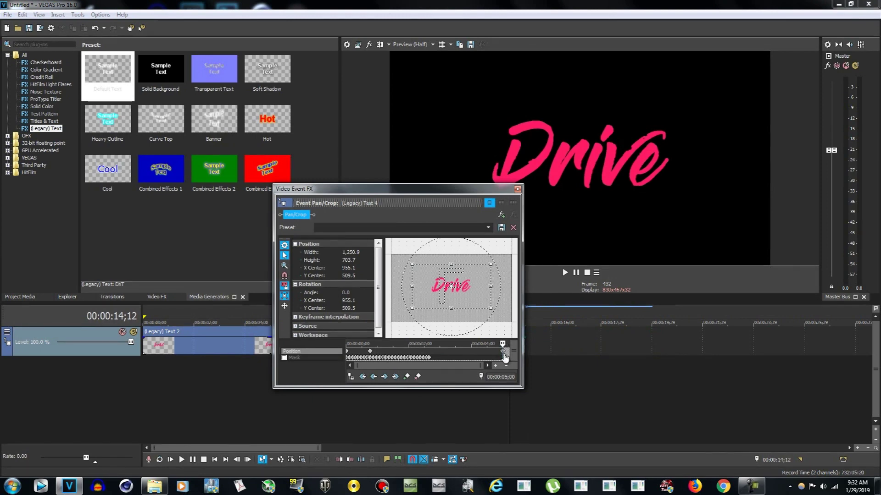
pyautogui.moveTo(503, 355); pyautogui.dragTo(484, 354)
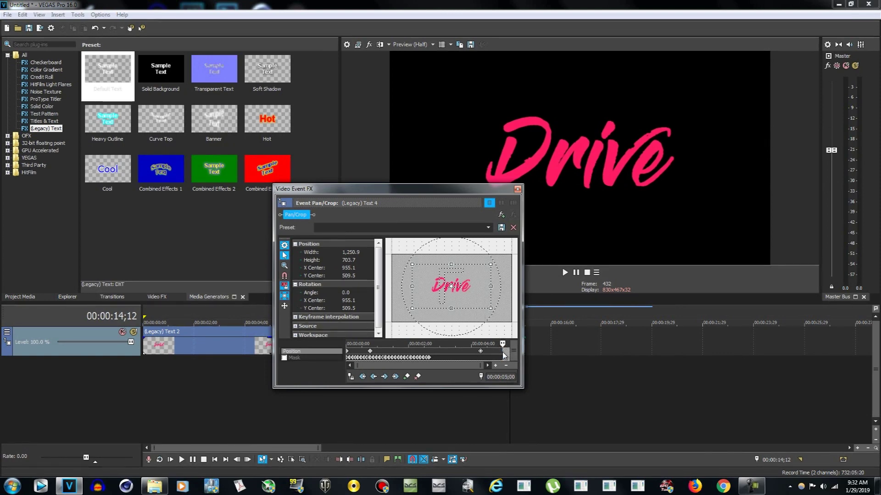
pyautogui.moveTo(504, 345); pyautogui.dragTo(506, 345)
pyautogui.moveTo(472, 297); pyautogui.dragTo(410, 294)
pyautogui.scroll(-5, 410, 294)
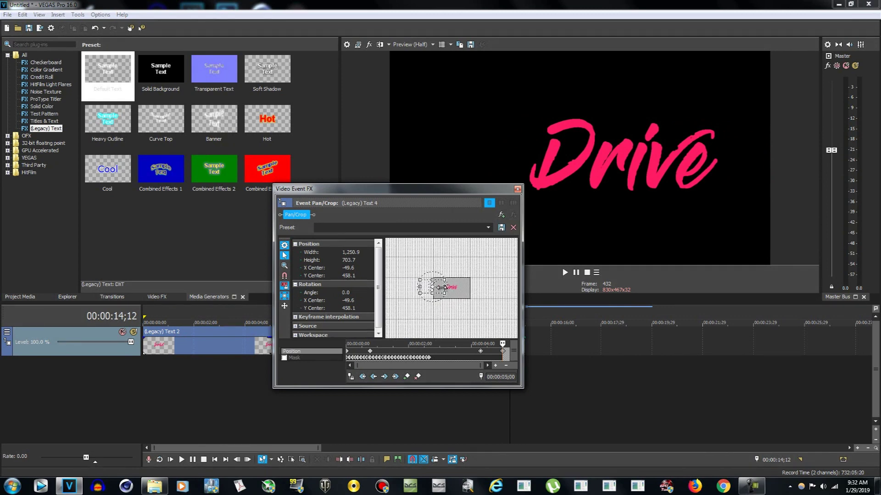
pyautogui.moveTo(438, 287); pyautogui.dragTo(329, 284)
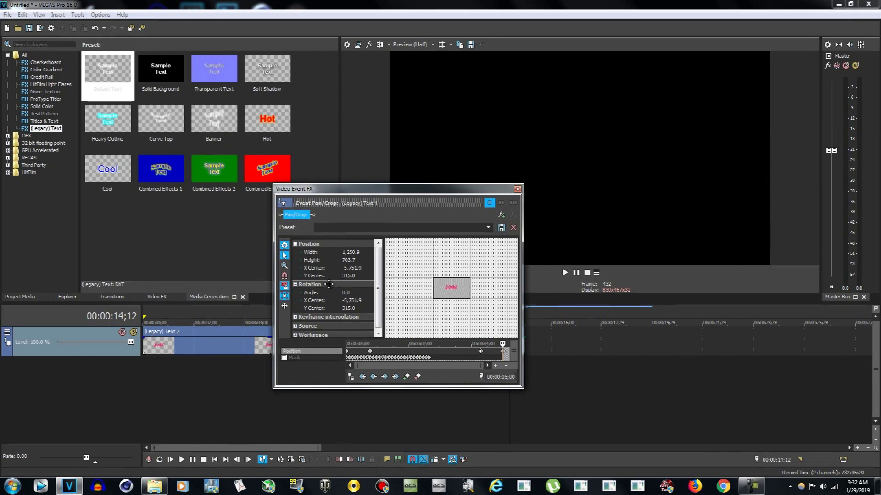
pyautogui.moveTo(502, 343); pyautogui.dragTo(479, 343)
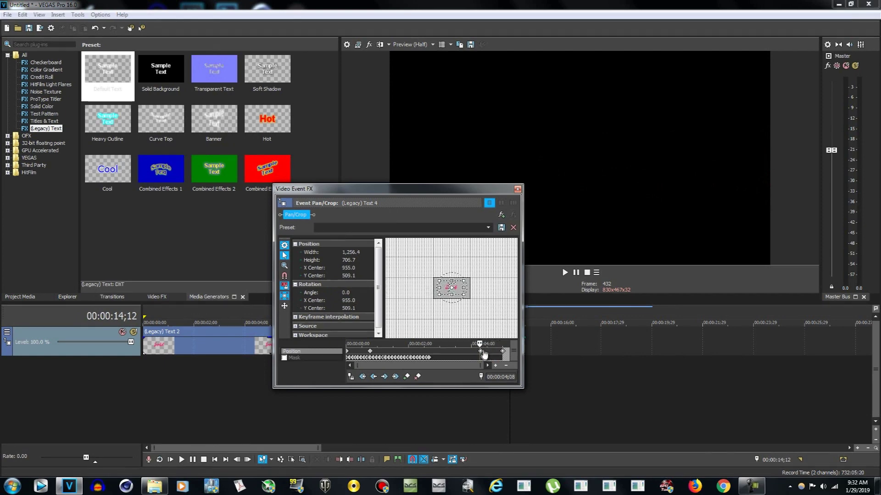
pyautogui.scroll(5, 464, 293)
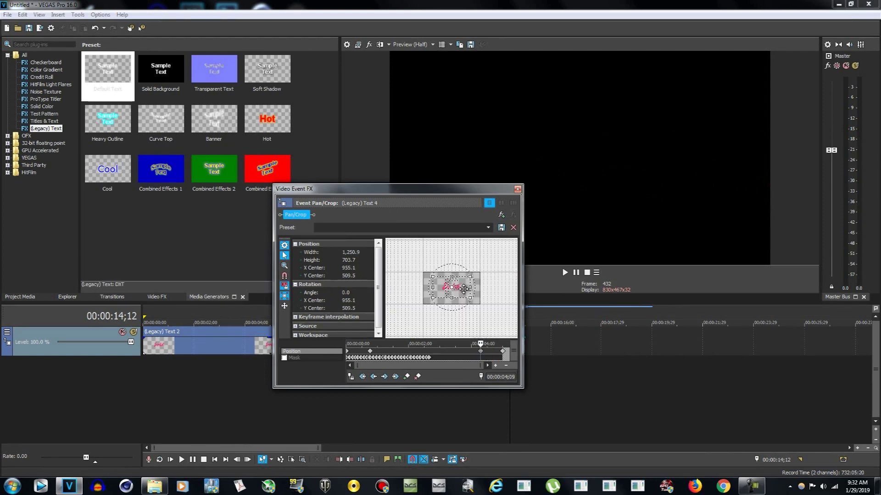
pyautogui.scroll(1, 465, 292)
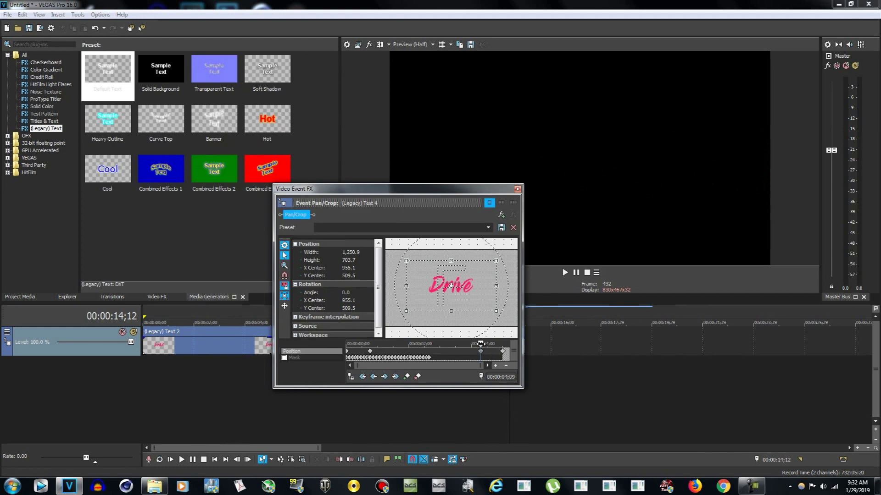
pyautogui.moveTo(481, 344); pyautogui.dragTo(484, 345)
# Preview the Drive slide-out ending from 13;28 to 14;00.
pyautogui.click(518, 189)
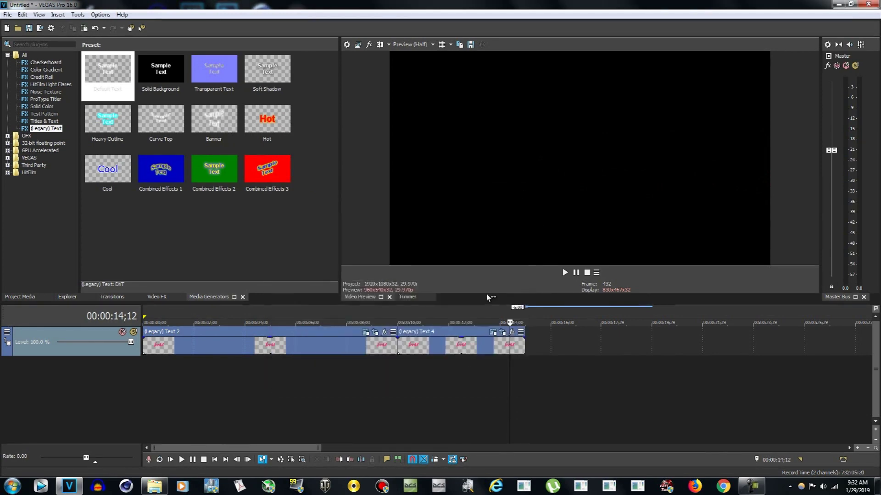
pyautogui.click(495, 373)
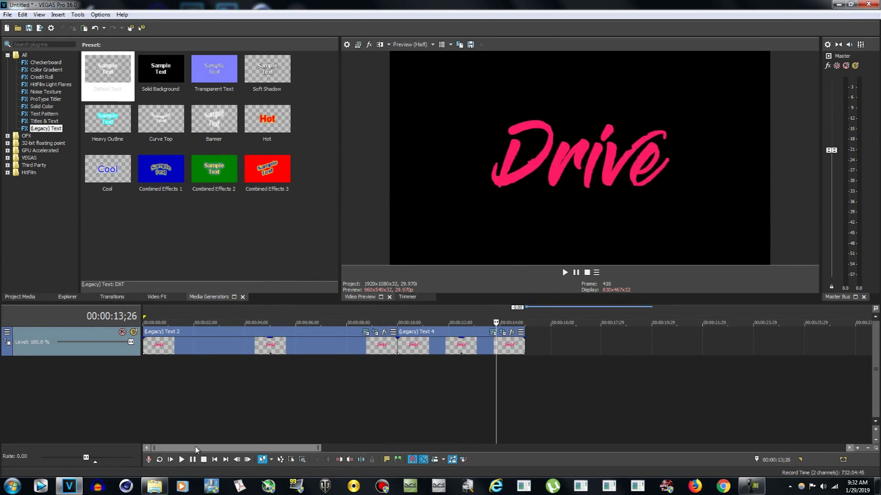
pyautogui.click(195, 460)
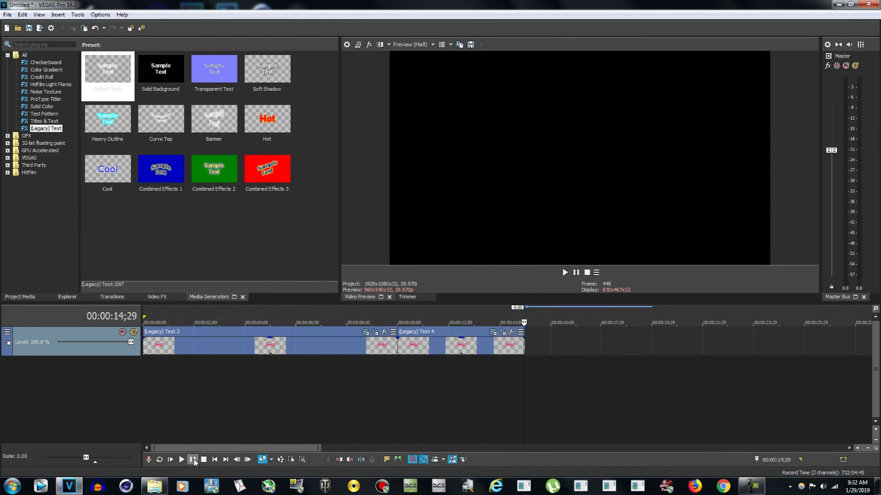
pyautogui.click(505, 376)
pyautogui.click(495, 374)
pyautogui.click(195, 460)
pyautogui.click(499, 383)
pyautogui.click(494, 332)
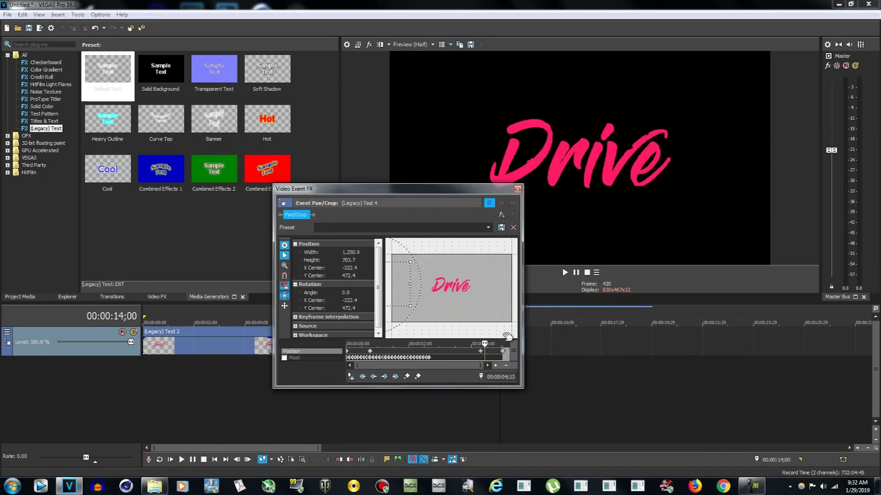
# Drag the exit keyframe earlier from 04;09 so Drive starts sliding out sooner.
pyautogui.click(480, 351)
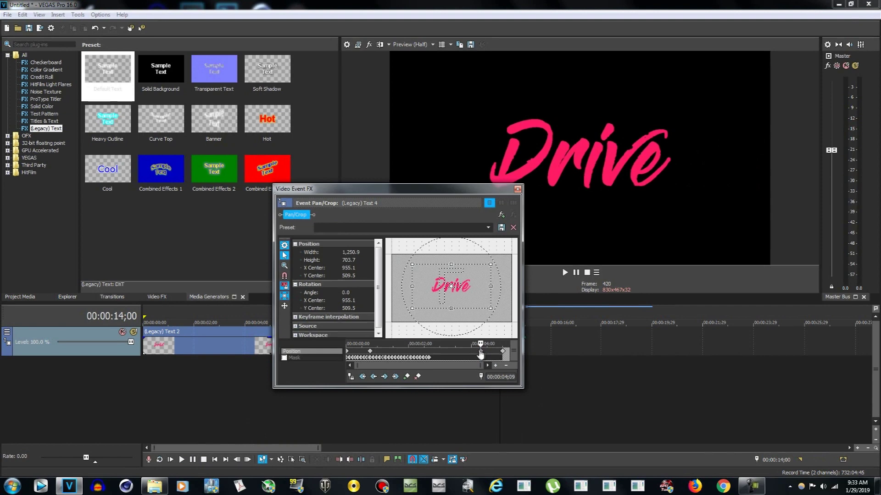
pyautogui.moveTo(482, 356); pyautogui.dragTo(466, 353)
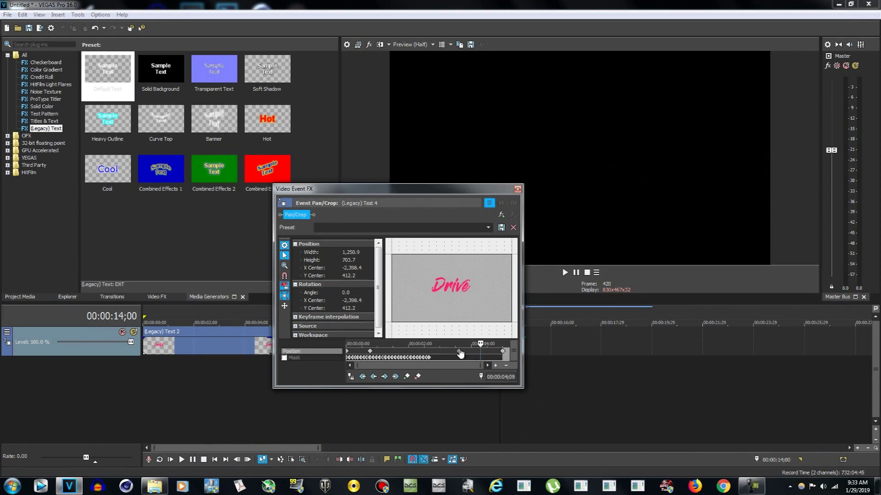
pyautogui.moveTo(459, 353); pyautogui.dragTo(451, 352)
# Play back the ending from 12;13 to 13;21 to watch Drive exit.
pyautogui.click(517, 189)
pyautogui.click(492, 368)
pyautogui.click(182, 459)
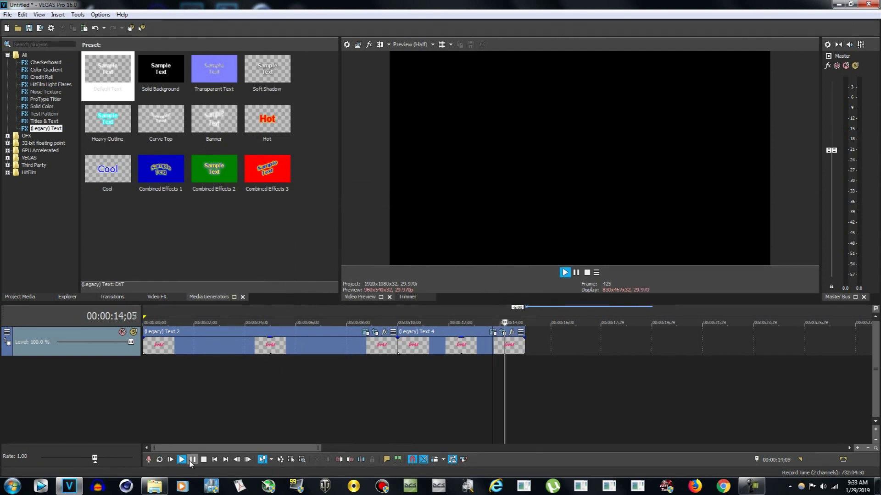
pyautogui.click(459, 387)
pyautogui.click(182, 459)
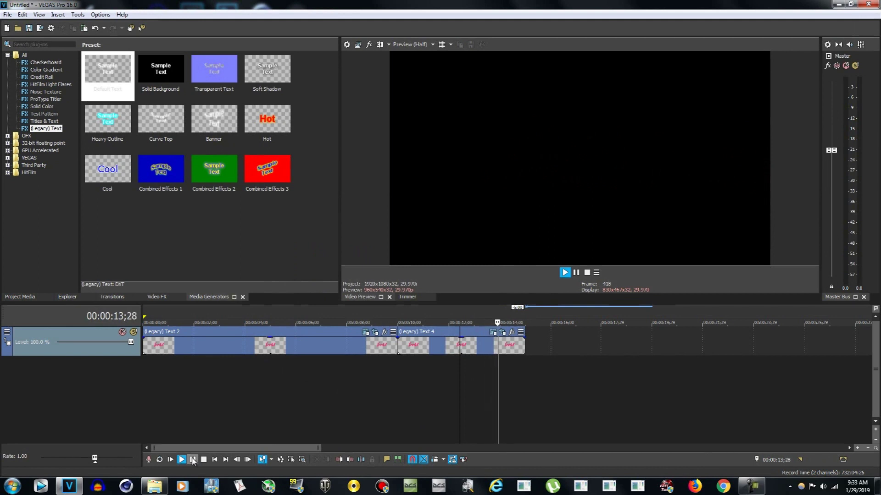
pyautogui.click(193, 460)
pyautogui.click(491, 368)
pyautogui.scroll(5, 491, 368)
# Trim the end of the Text 4 clip and play the ending from 12;18.
pyautogui.moveTo(633, 346); pyautogui.dragTo(502, 345)
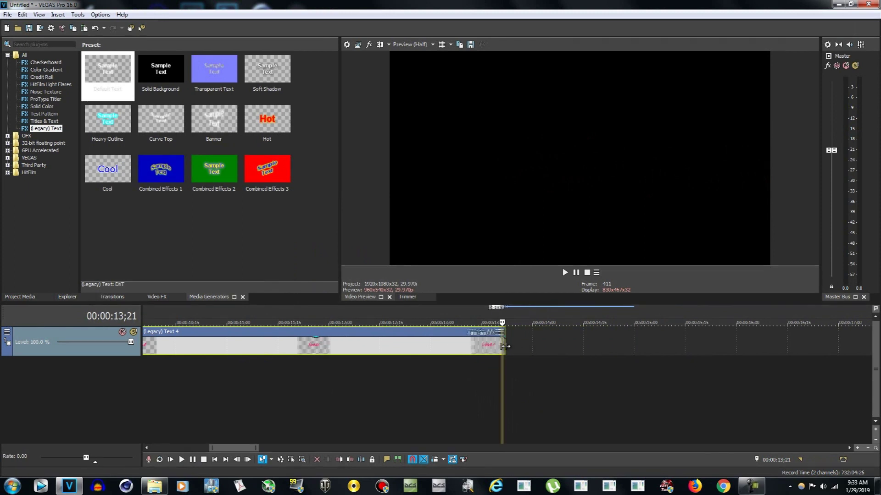
pyautogui.click(433, 371)
pyautogui.press('Return')
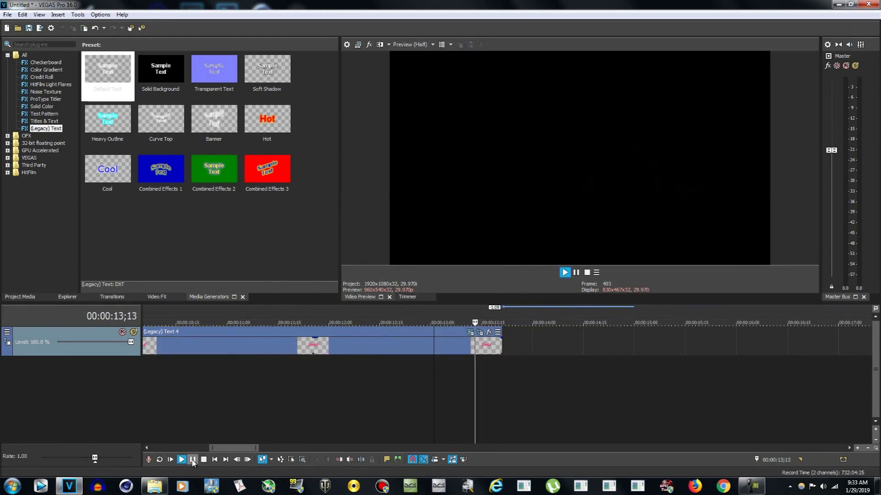
pyautogui.press('Return')
pyautogui.click(436, 383)
pyautogui.click(390, 399)
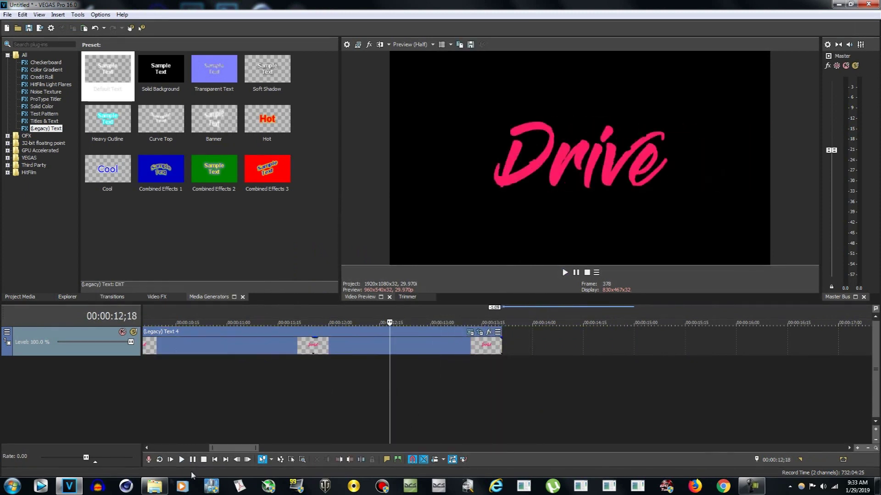
pyautogui.press('Return')
pyautogui.click(193, 460)
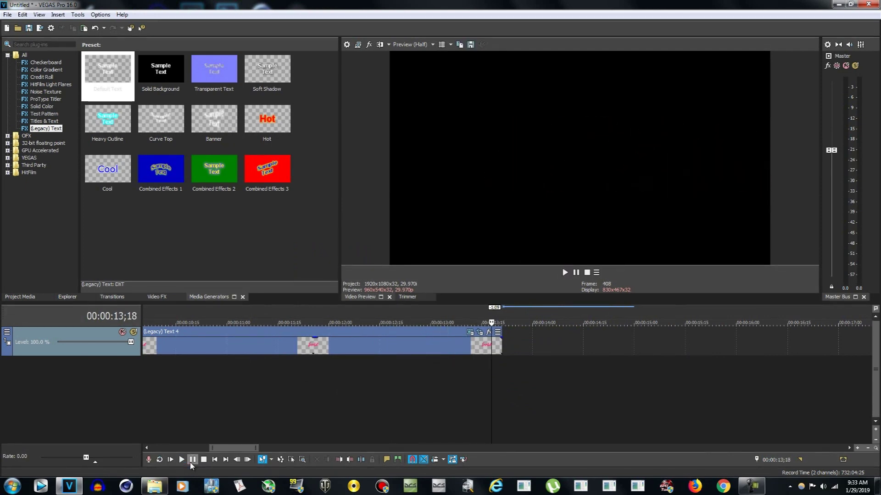
# Trim the Text 4 clip end to 13;12, then to 13;10 after checking Drive at 13;06.
pyautogui.click(488, 372)
pyautogui.click(482, 372)
pyautogui.click(471, 374)
pyautogui.moveTo(499, 344); pyautogui.dragTo(471, 344)
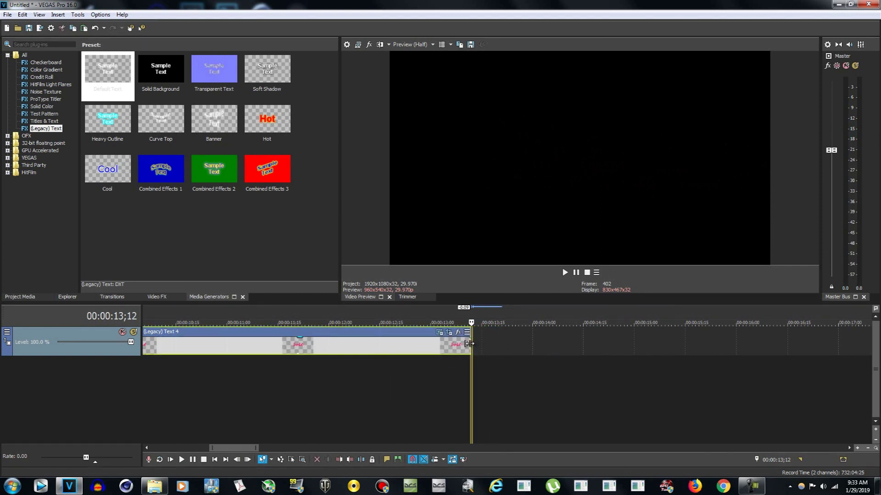
pyautogui.click(465, 368)
pyautogui.click(424, 372)
pyautogui.click(451, 372)
pyautogui.click(463, 364)
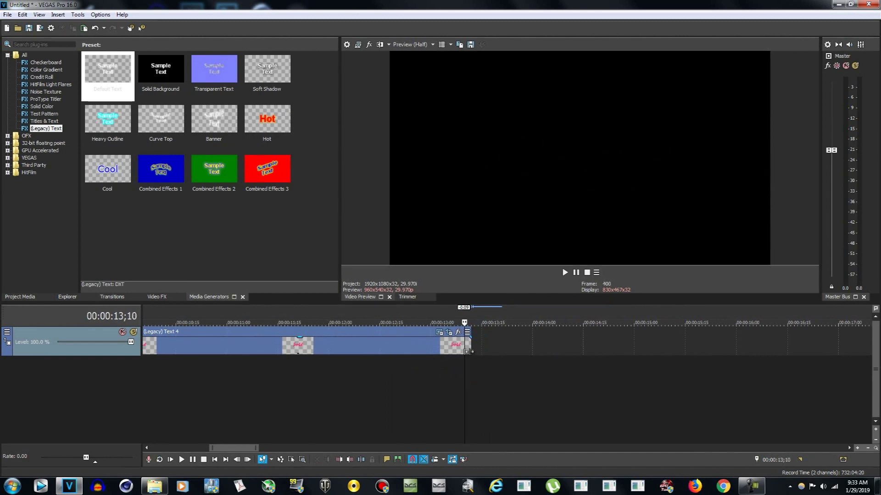
pyautogui.moveTo(470, 350); pyautogui.dragTo(464, 350)
# Replay the ending from 12;18 to confirm Drive is gone by 13;14.
pyautogui.click(457, 358)
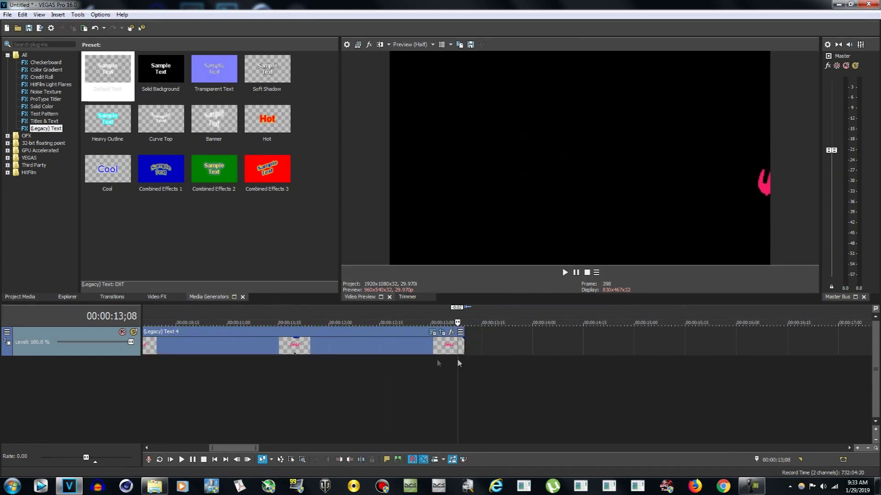
pyautogui.click(415, 359)
pyautogui.click(389, 362)
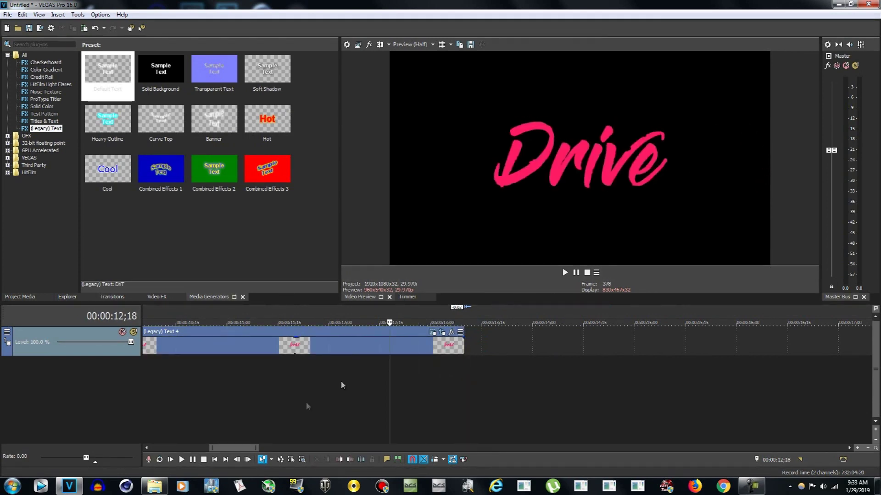
pyautogui.click(183, 460)
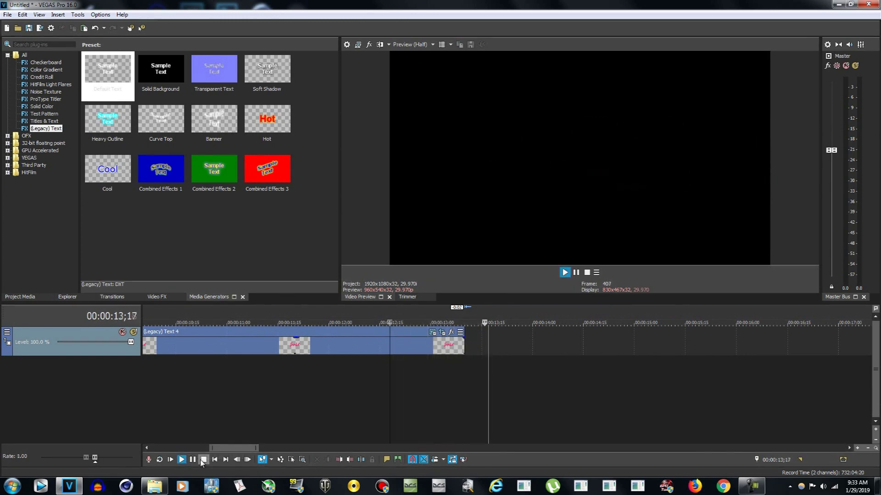
pyautogui.click(193, 460)
pyautogui.click(193, 461)
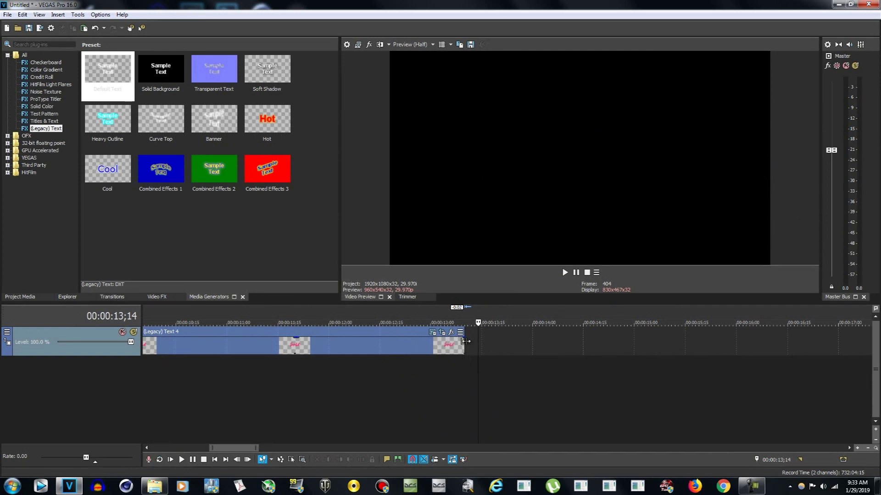
pyautogui.click(465, 362)
pyautogui.scroll(-5, 469, 342)
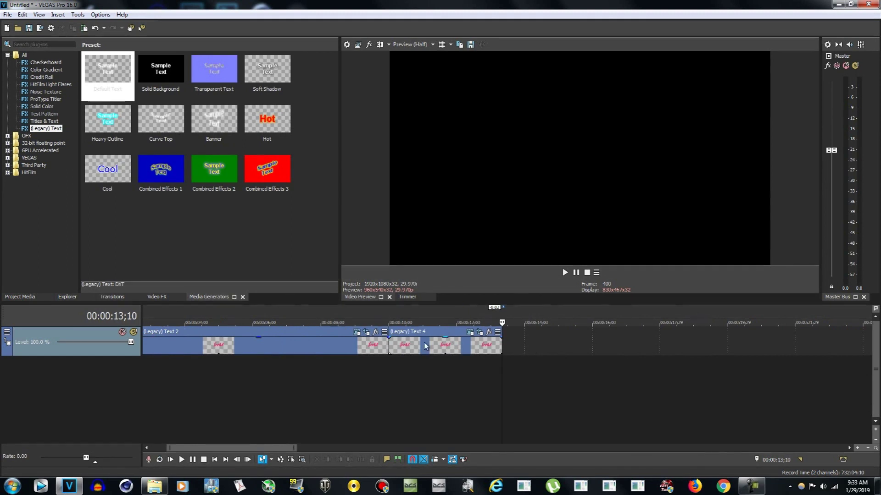
# Copy the Text 4 title clip.
pyautogui.click(458, 346)
pyautogui.rightClick(467, 349)
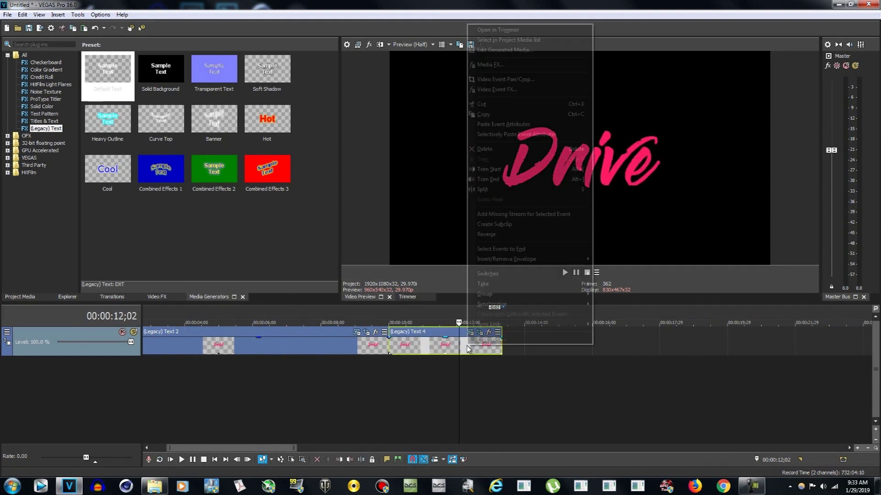
pyautogui.click(486, 114)
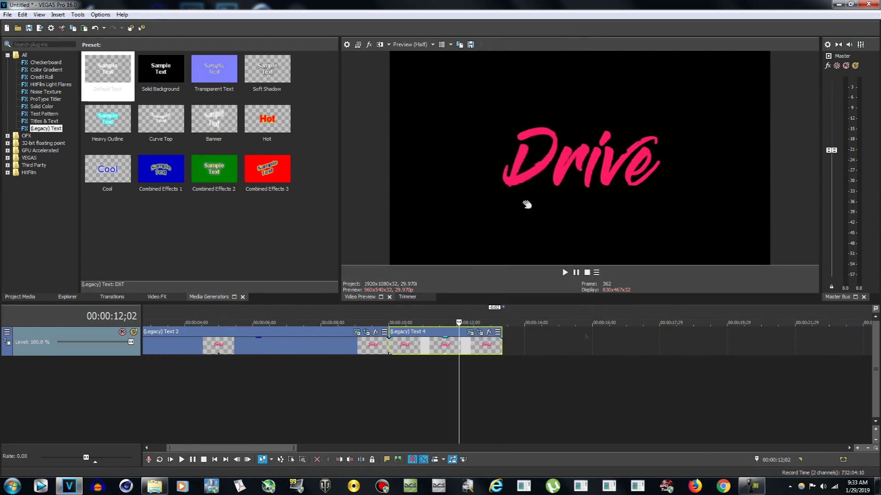
# Paste it at 13;13 as a new copy of the source media.
pyautogui.click(505, 360)
pyautogui.rightClick(520, 342)
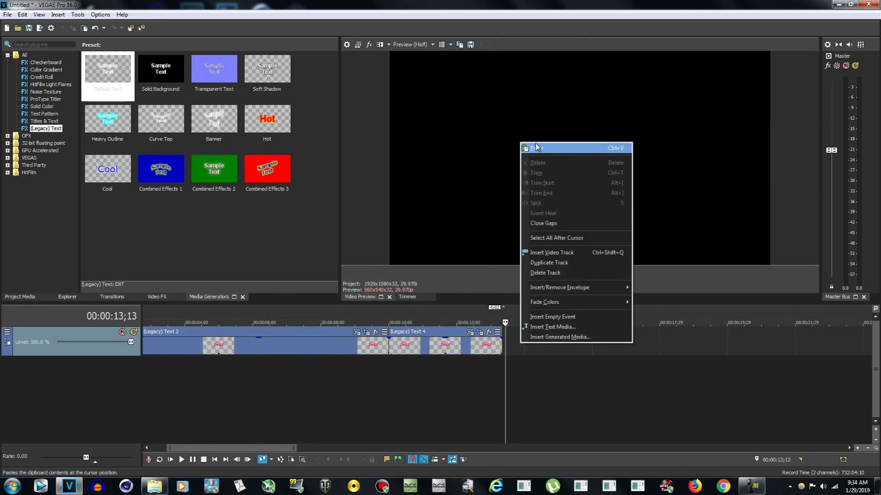
pyautogui.click(536, 147)
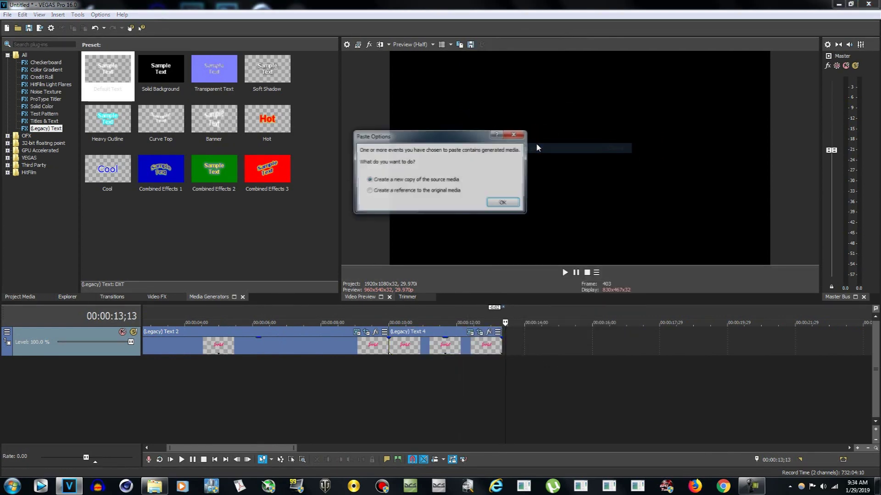
pyautogui.click(491, 201)
pyautogui.click(566, 363)
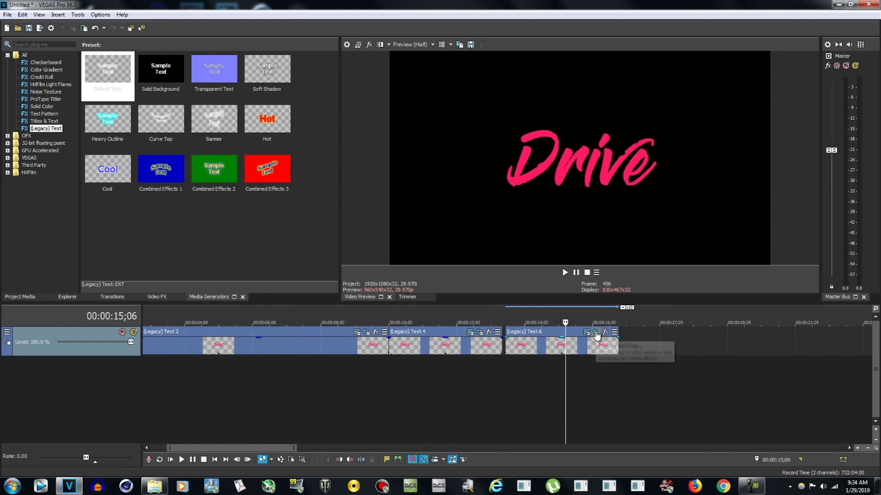
# Nudge Text 6 a few frames earlier against Text 4 and check its Pan/Crop settings.
pyautogui.moveTo(539, 352); pyautogui.dragTo(535, 353)
pyautogui.click(509, 365)
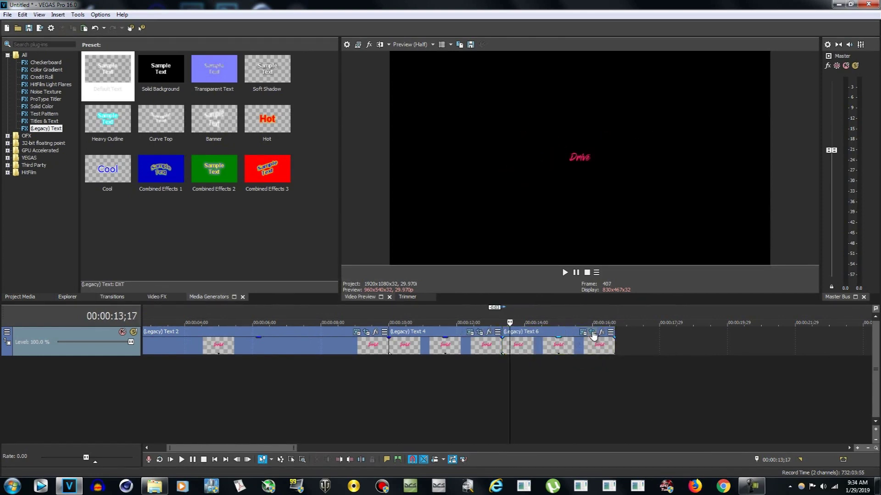
pyautogui.click(592, 335)
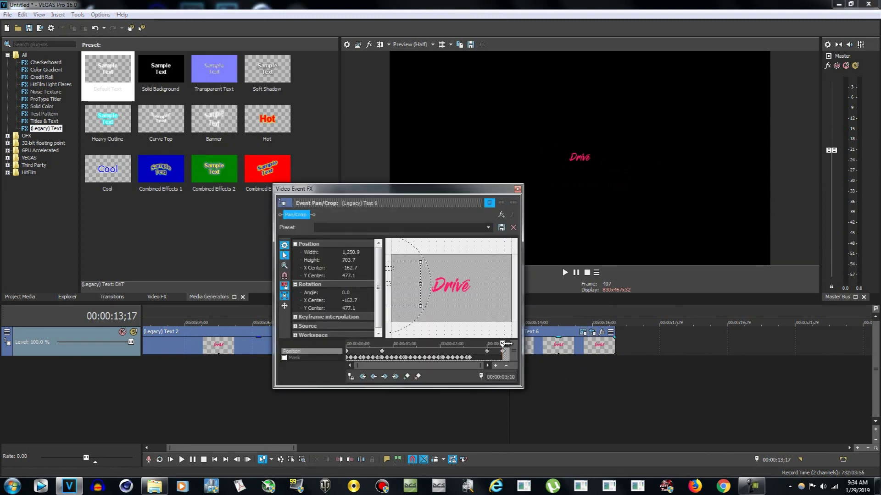
pyautogui.click(517, 192)
# Scrub through Text 6 and Text 4 to see the fully grown Drive title at 14;23.
pyautogui.click(502, 392)
pyautogui.click(518, 391)
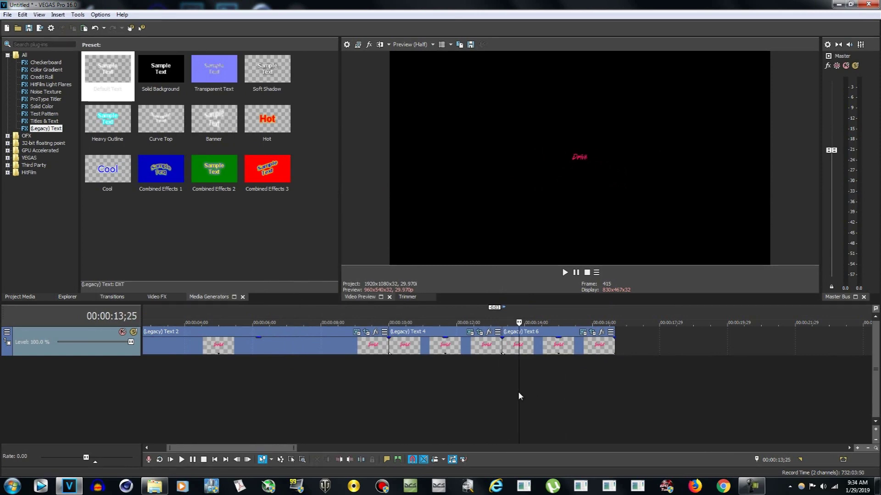
pyautogui.click(566, 385)
pyautogui.click(466, 383)
pyautogui.click(551, 374)
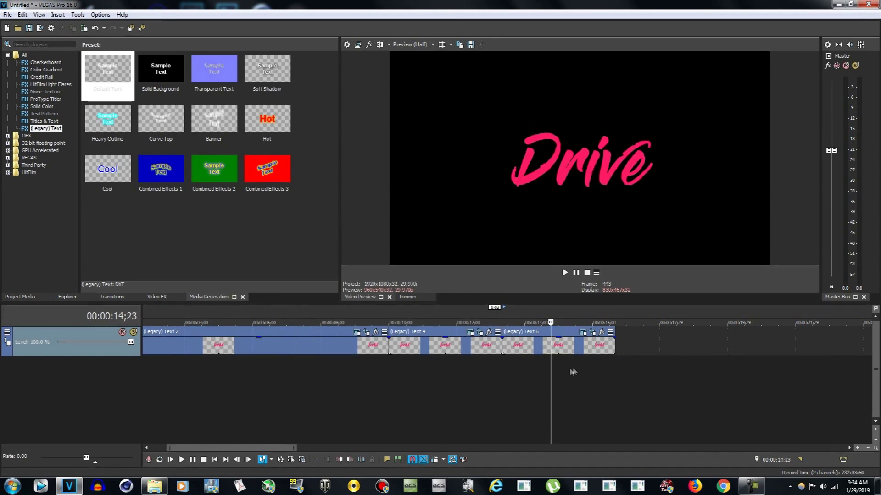
# Replace the Text 6 title's word 'Drive' with 'Tutorial'.
pyautogui.click(582, 334)
pyautogui.moveTo(437, 276); pyautogui.dragTo(317, 277)
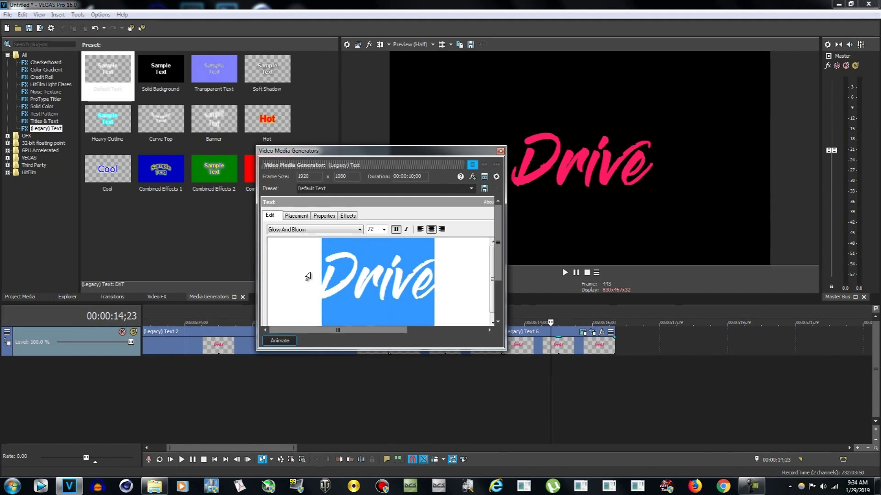
pyautogui.write('Tu')
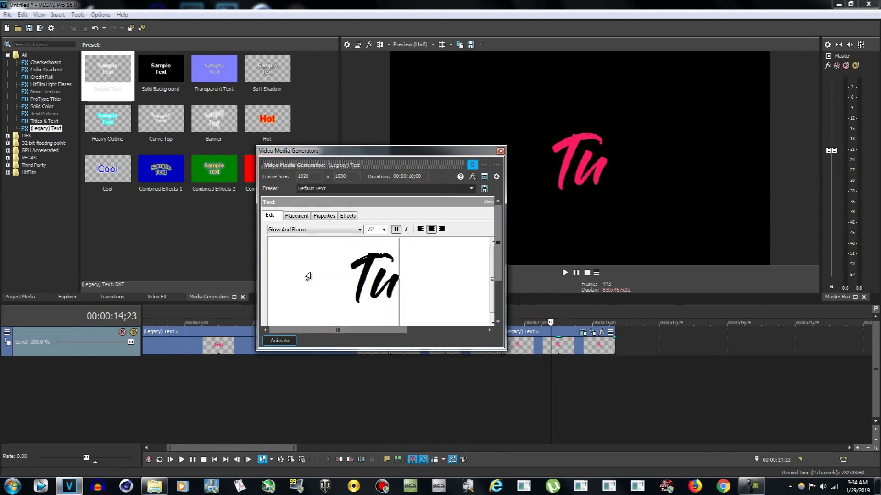
pyautogui.write('torial')
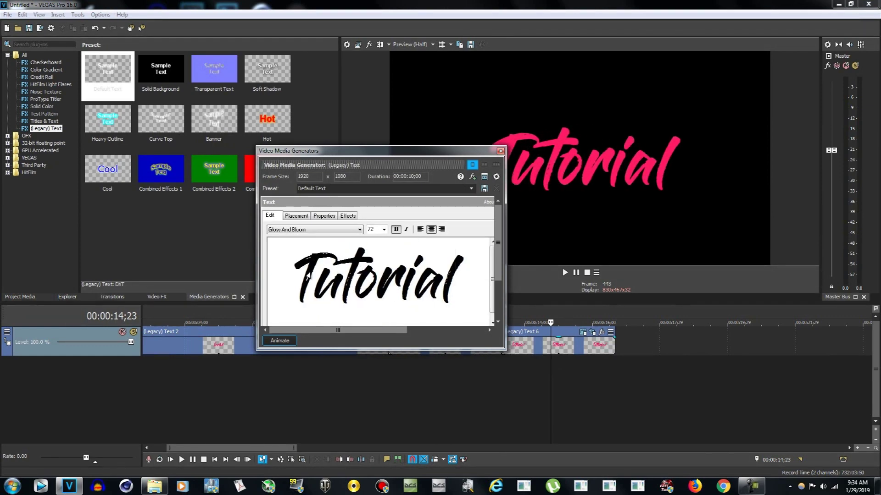
pyautogui.click(500, 151)
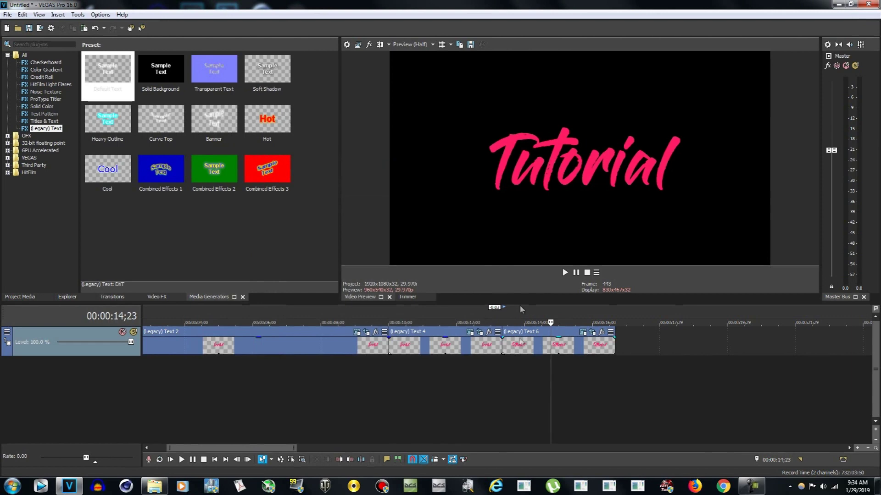
pyautogui.click(427, 402)
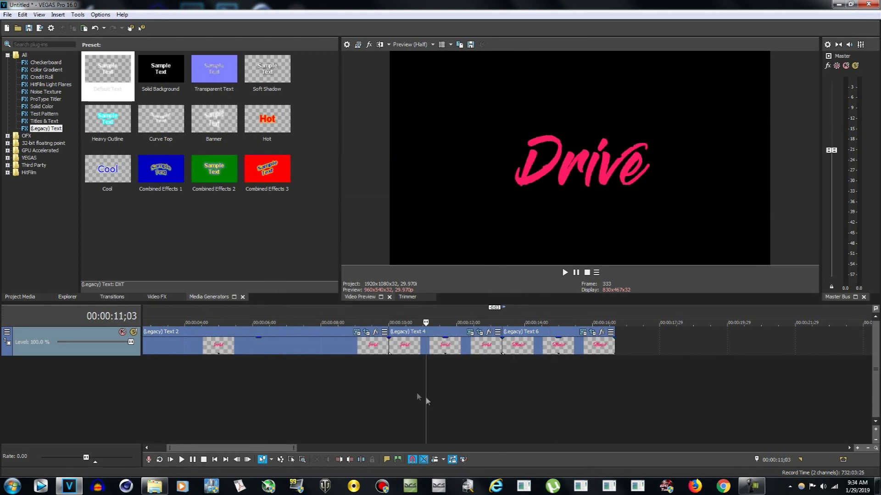
pyautogui.click(193, 463)
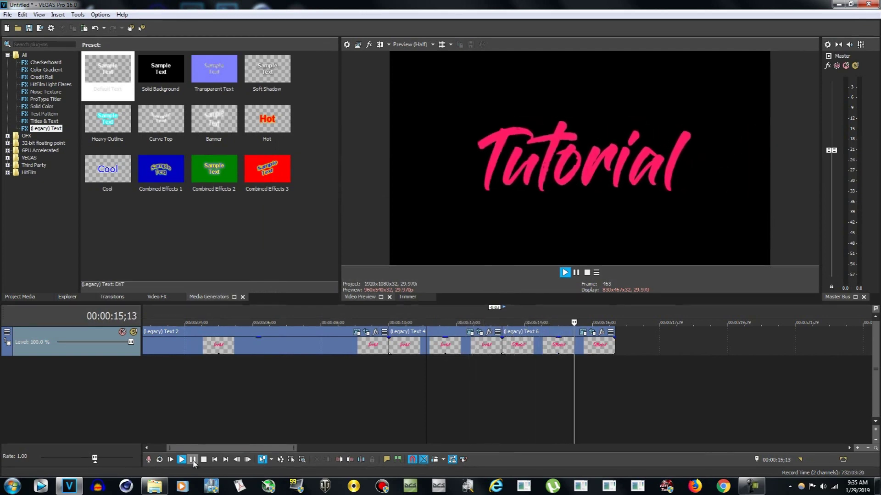
pyautogui.click(387, 374)
pyautogui.click(181, 460)
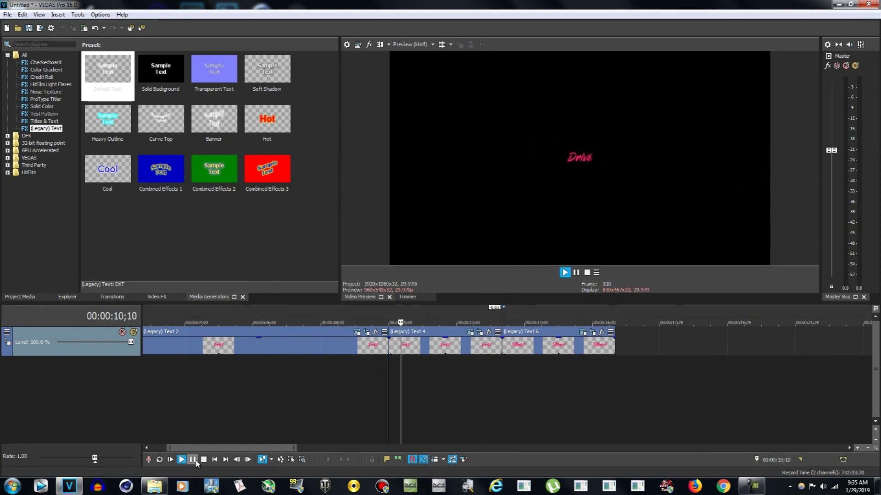
pyautogui.click(194, 461)
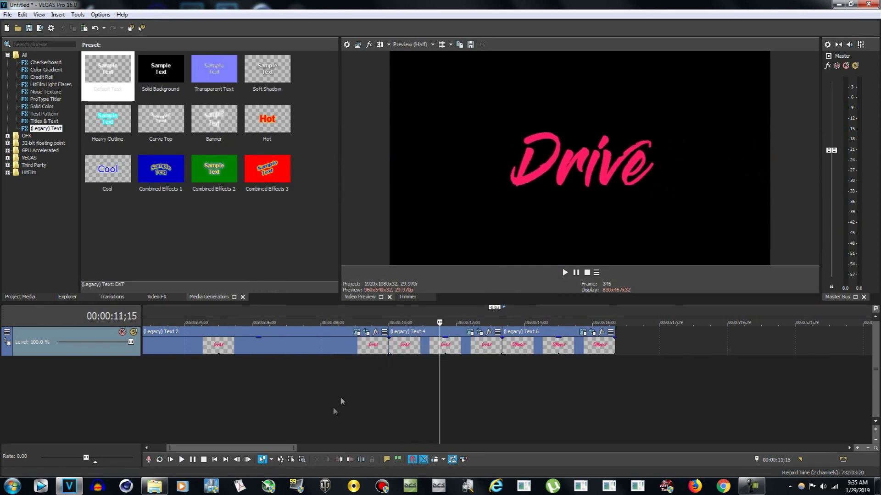
pyautogui.click(384, 380)
pyautogui.click(193, 461)
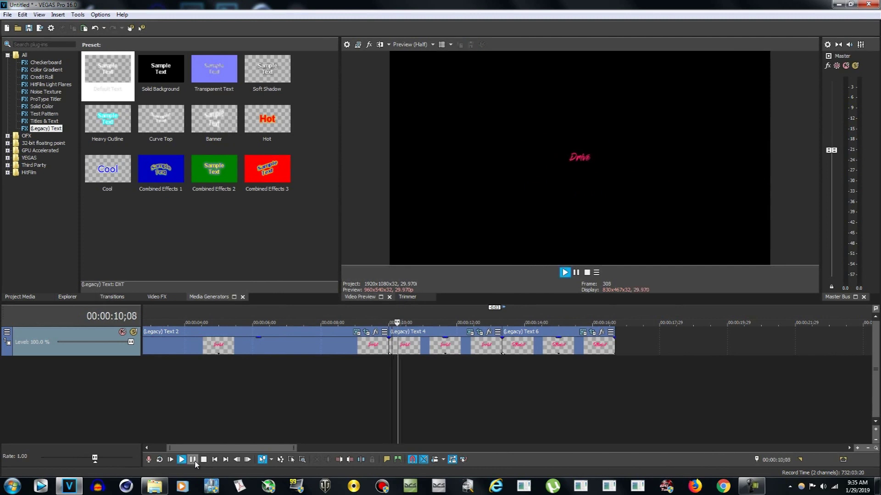
pyautogui.click(389, 372)
pyautogui.press('space')
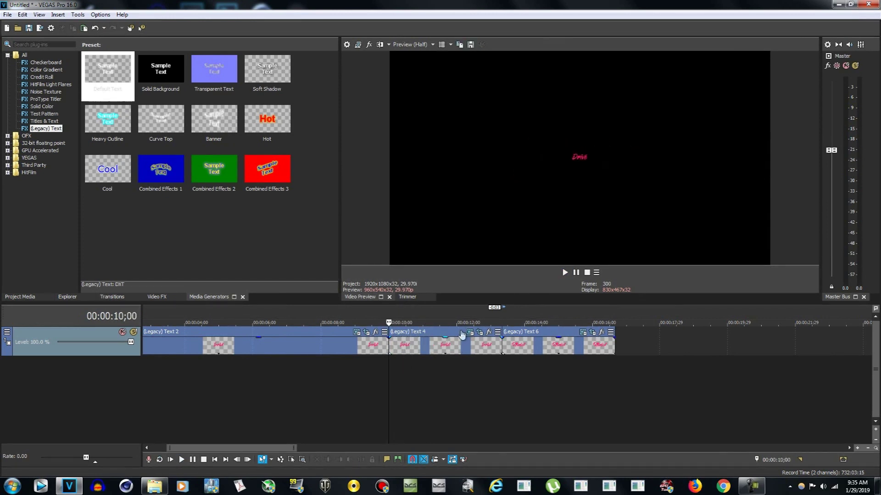
pyautogui.click(441, 344)
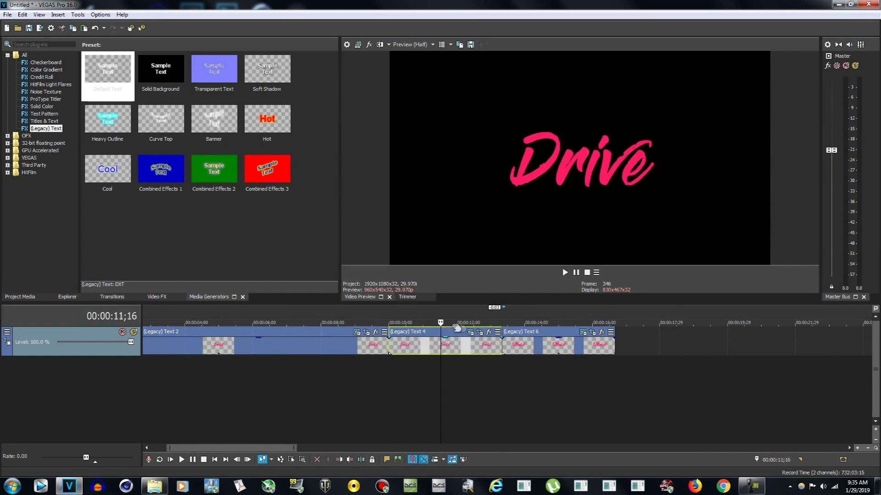
# Drag Text 4's Pan/Crop zoom keyframe at 00;23 earlier.
pyautogui.click(480, 332)
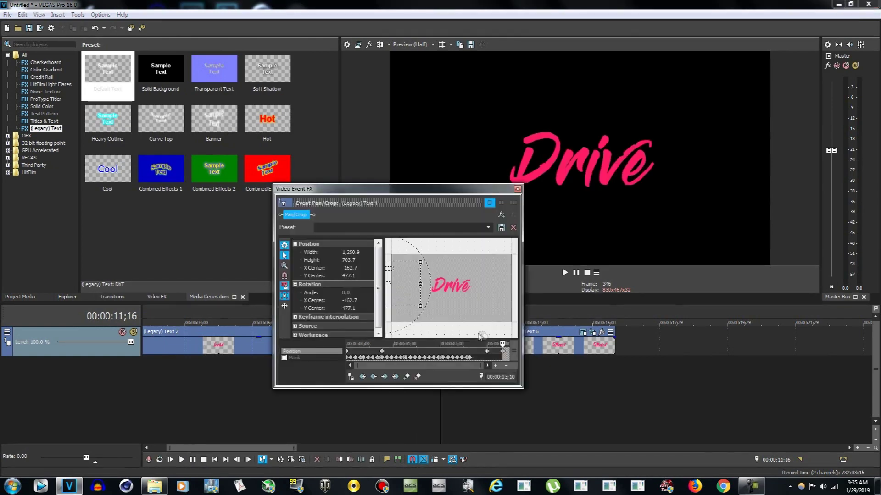
pyautogui.click(383, 351)
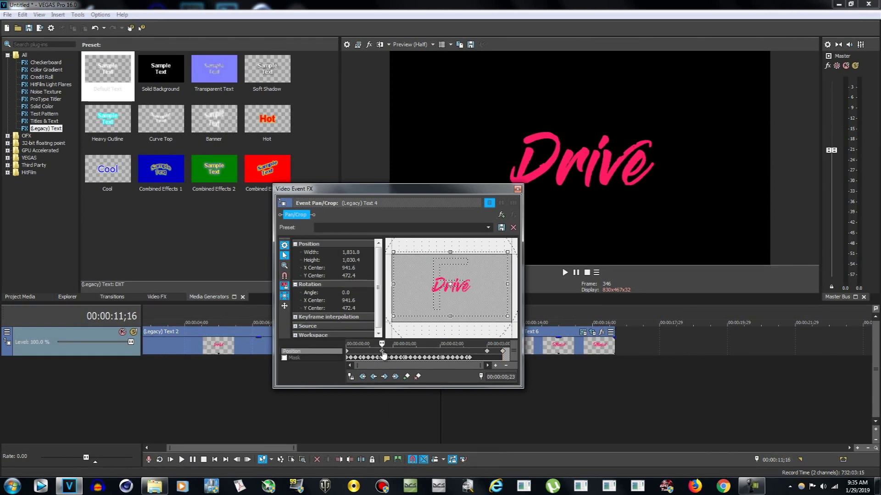
pyautogui.moveTo(382, 344); pyautogui.dragTo(359, 352)
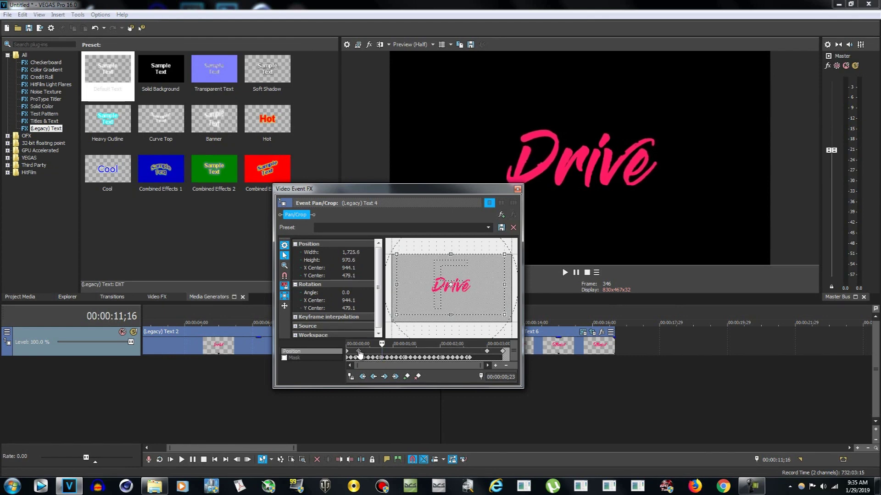
pyautogui.moveTo(381, 343); pyautogui.dragTo(355, 343)
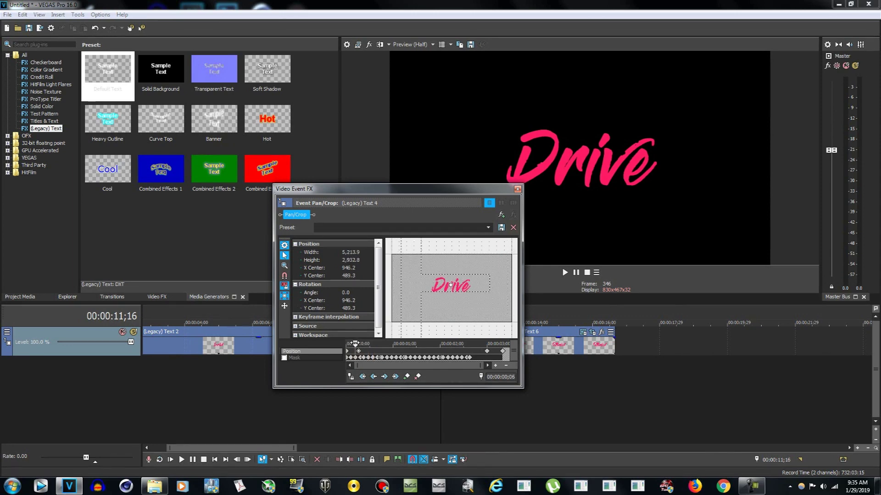
pyautogui.click(518, 189)
# Play the titles back from 10;00 to check the faster Drive zoom.
pyautogui.click(389, 376)
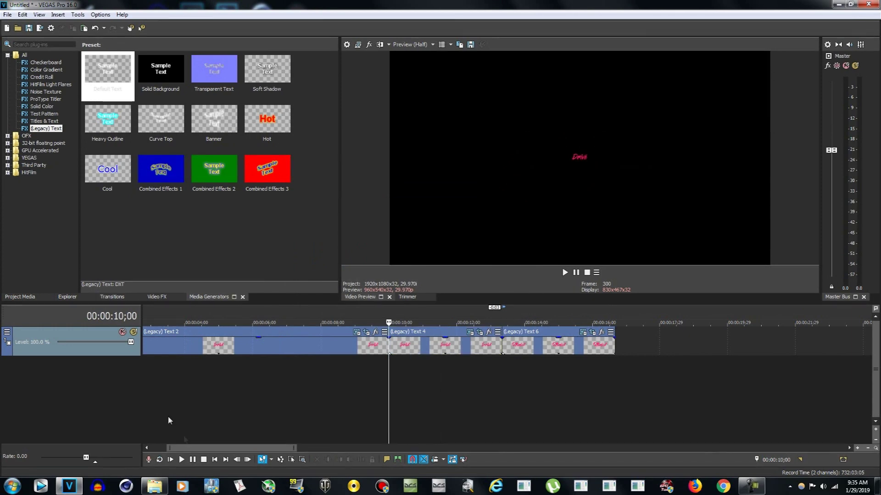
pyautogui.click(193, 461)
pyautogui.press('space')
pyautogui.click(193, 460)
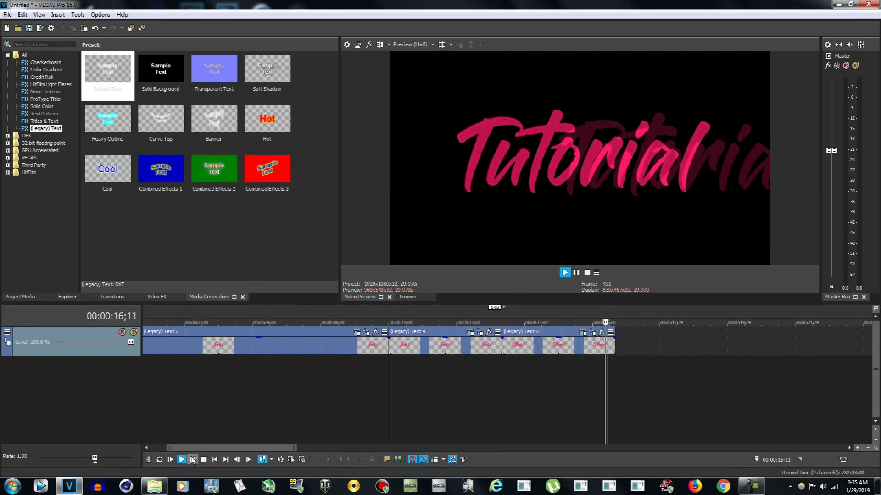
# Move Text 6's Pan/Crop zoom keyframe earlier, making the 00;23 frame 1,725.6×970.6.
pyautogui.click(506, 379)
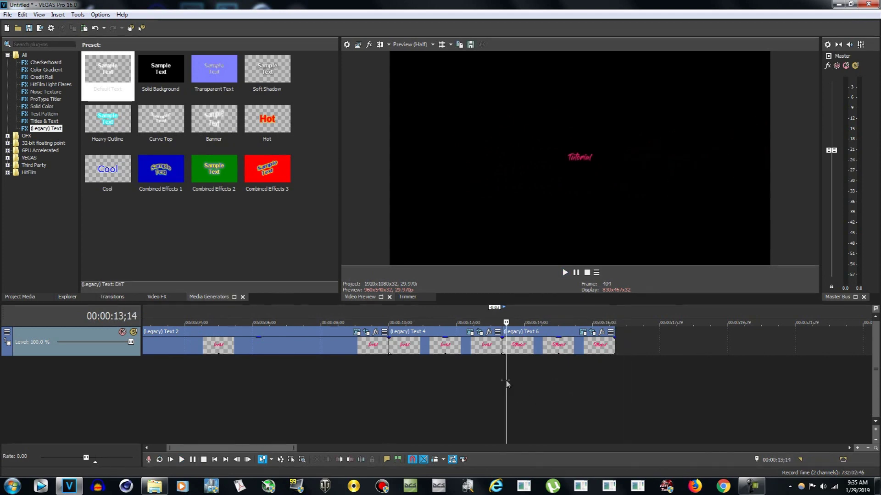
pyautogui.click(592, 333)
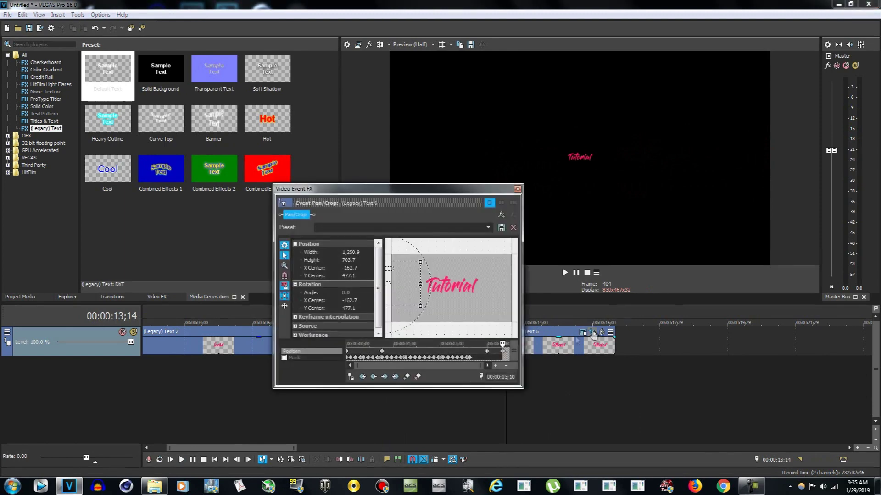
pyautogui.moveTo(384, 354); pyautogui.dragTo(360, 357)
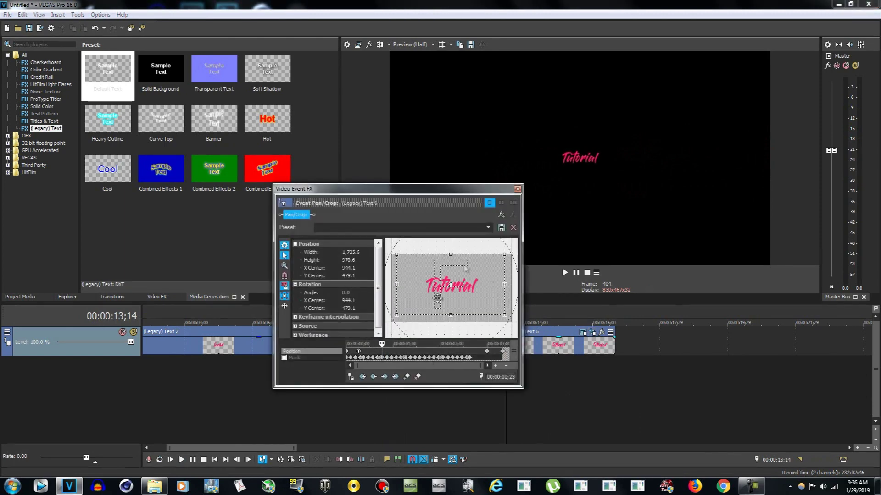
pyautogui.click(517, 189)
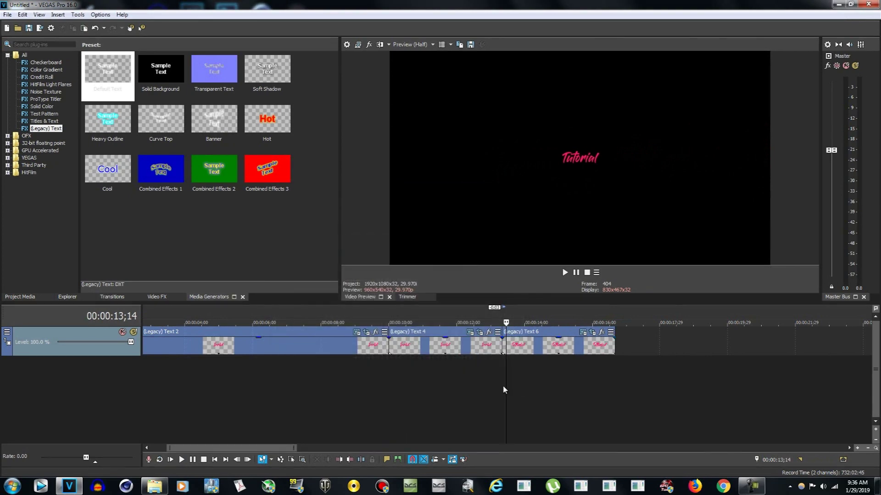
# Preview the Tutorial and Drive animations from 10;00, then bring up the RiTutorials folder.
pyautogui.click(181, 460)
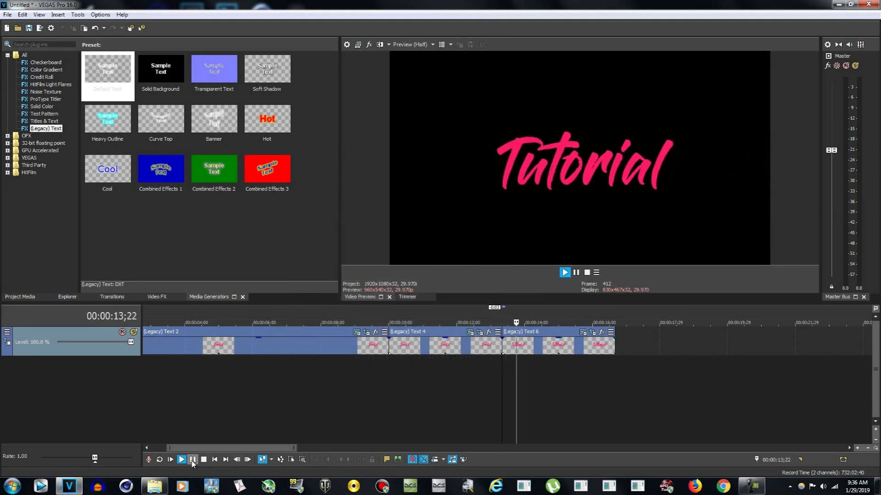
pyautogui.click(193, 460)
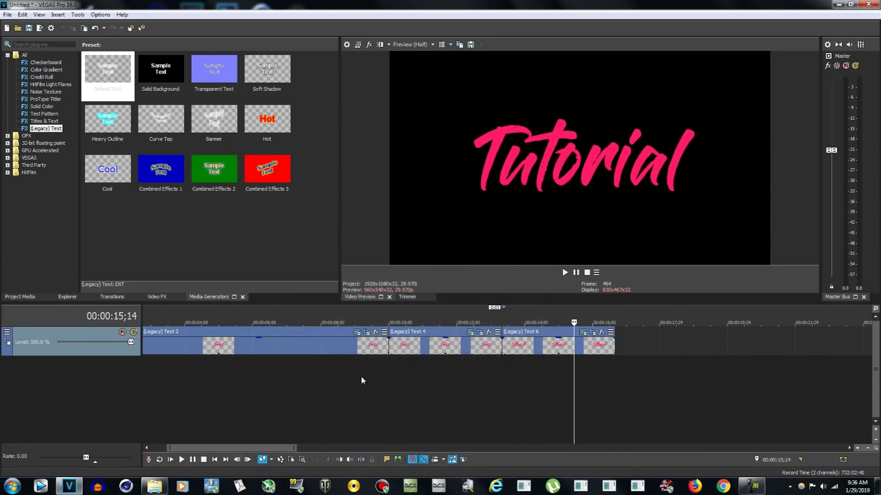
pyautogui.click(387, 367)
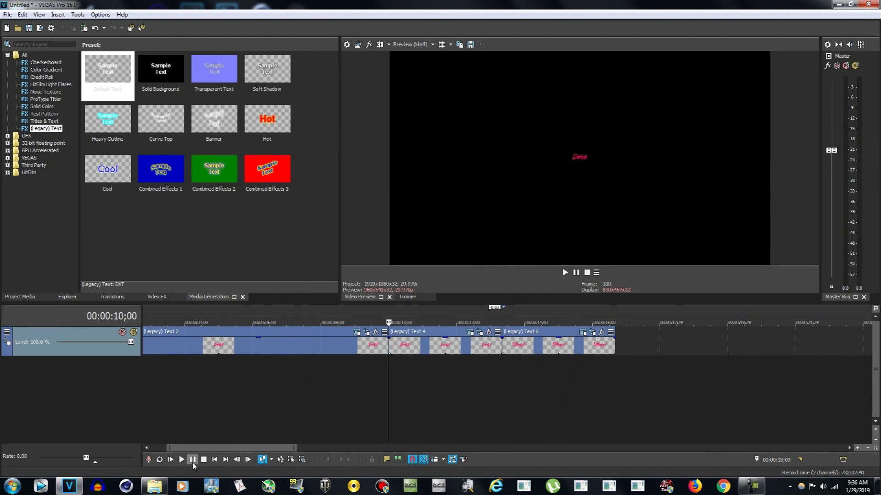
pyautogui.press('space')
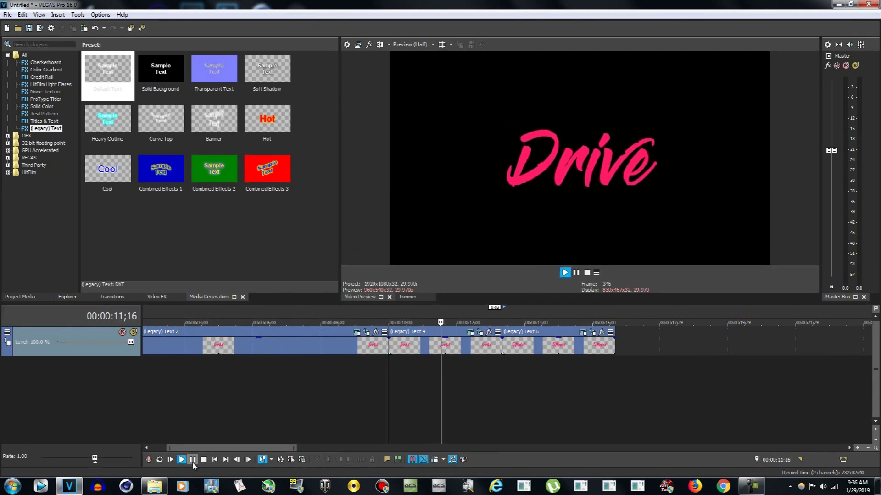
pyautogui.click(192, 461)
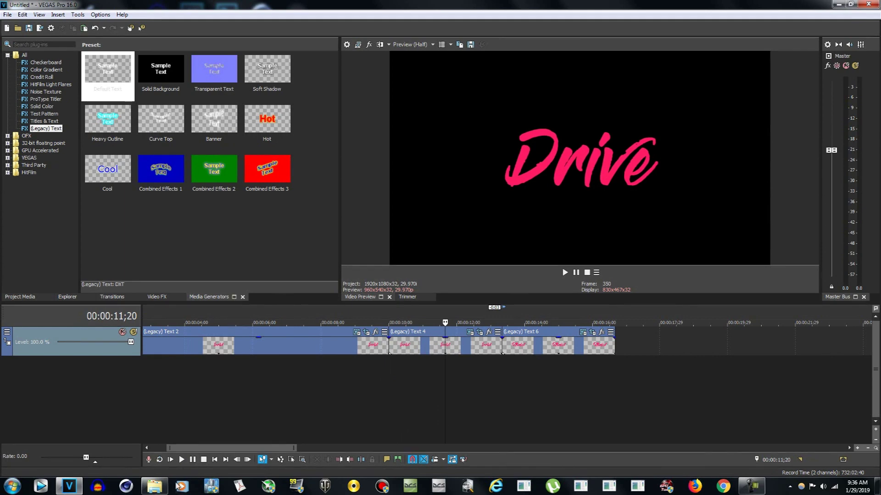
pyautogui.click(154, 443)
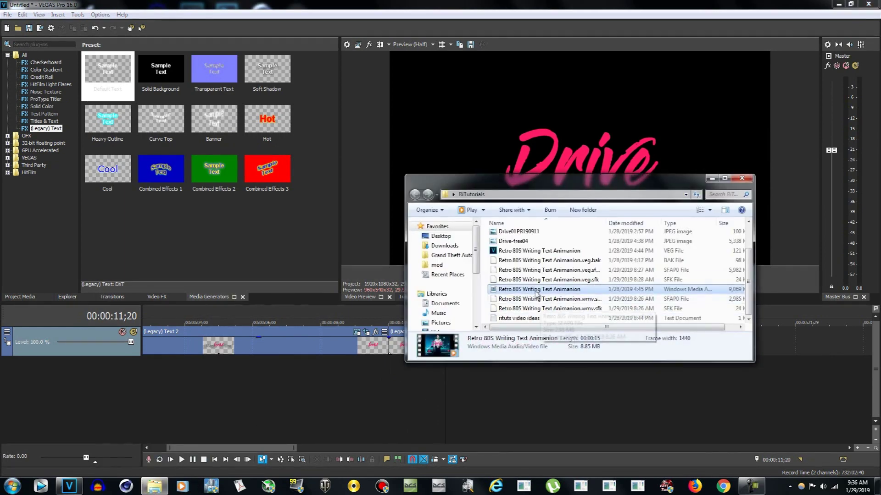
# Drag Cloud Battalion - Vengeance.mp3 from RiTutorials onto a new audio track below the titles.
pyautogui.click(538, 271)
pyautogui.scroll(2, 532, 289)
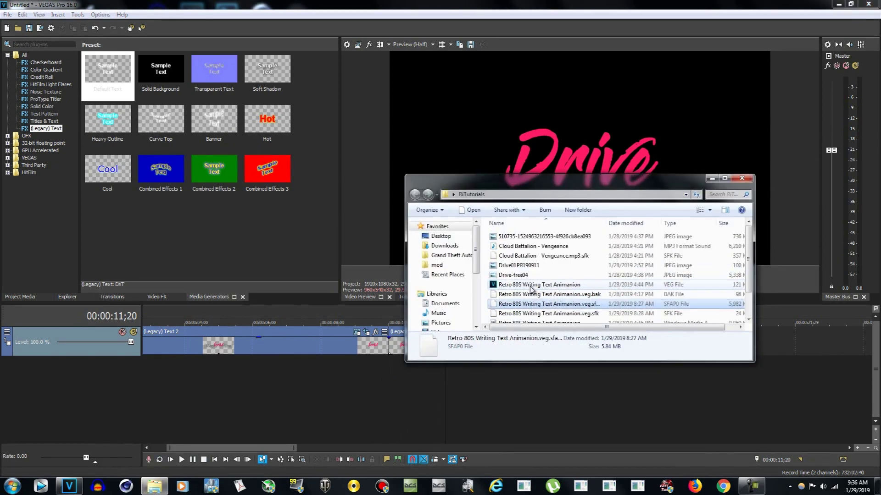
pyautogui.click(518, 247)
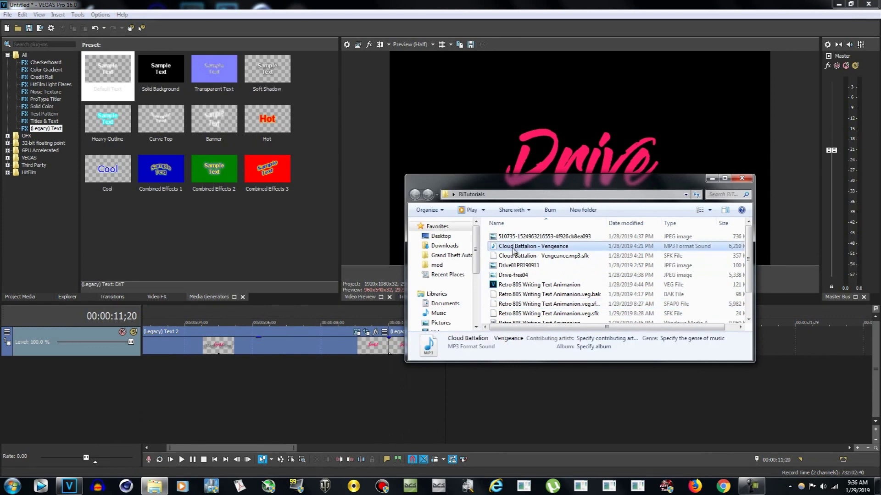
pyautogui.moveTo(556, 250); pyautogui.dragTo(229, 372)
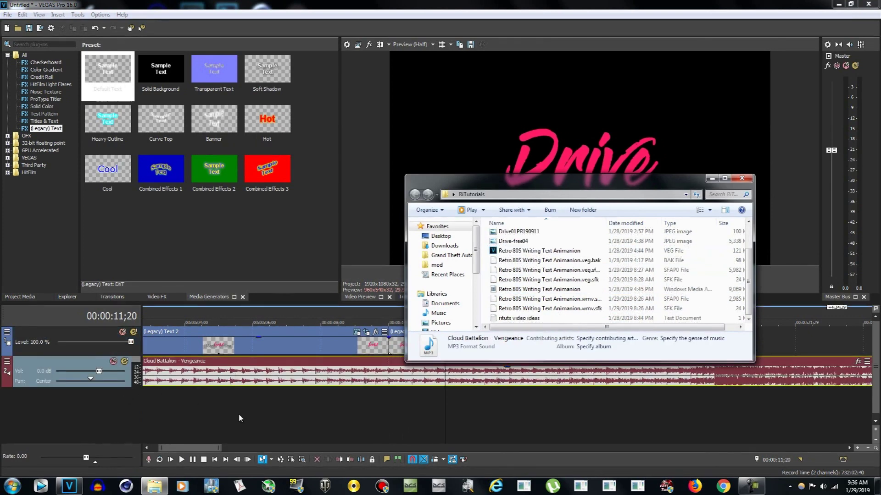
# Bring VEGAS forward and play the Drive title with the music from just before 10 seconds.
pyautogui.click(263, 402)
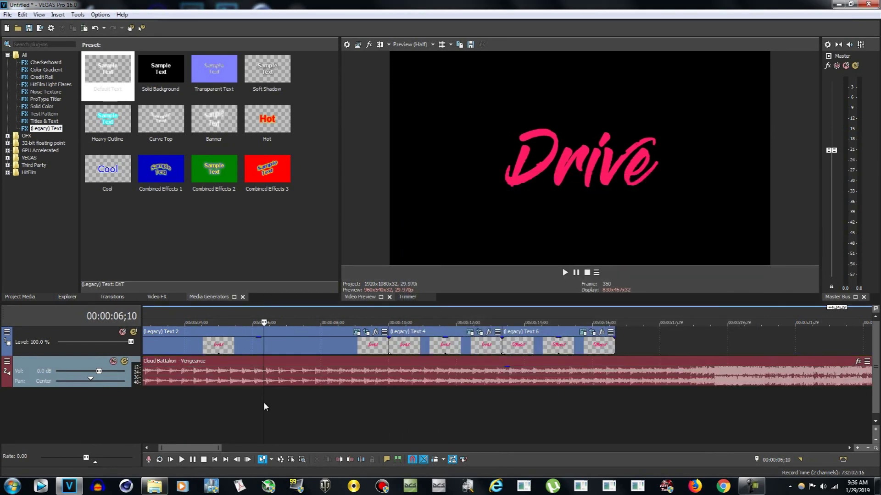
pyautogui.click(707, 395)
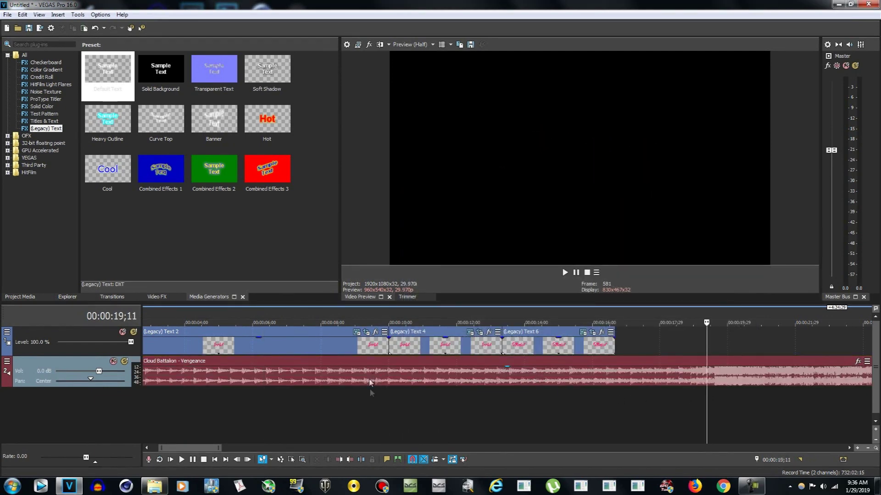
pyautogui.click(382, 395)
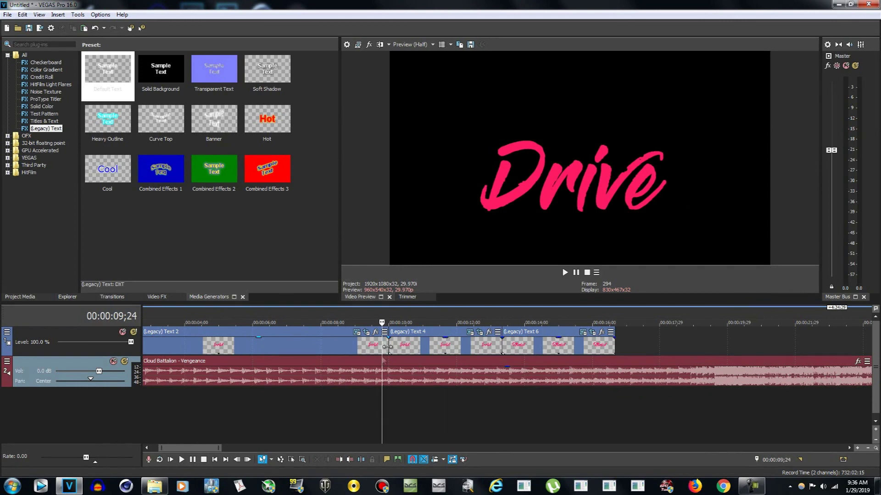
pyautogui.click(182, 460)
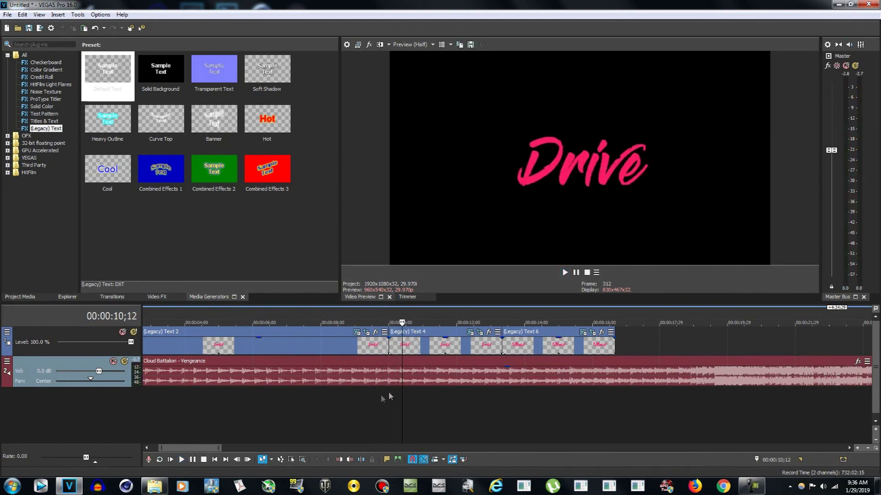
# Replay the Drive write-on with the music from 9;22, pausing in between.
pyautogui.click(379, 395)
pyautogui.click(191, 460)
pyautogui.click(193, 460)
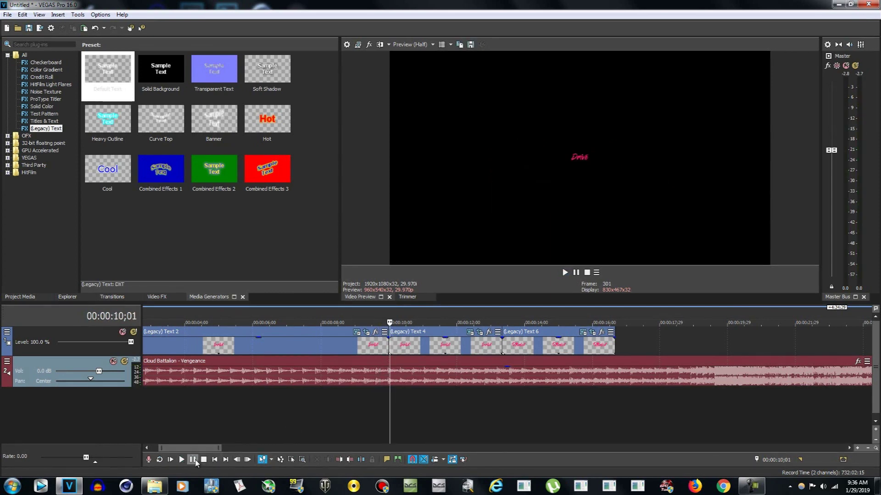
pyautogui.click(193, 460)
pyautogui.click(192, 460)
# Move the playhead to 18;22, zoom the timeline, and bring the music folder back into view.
pyautogui.click(685, 392)
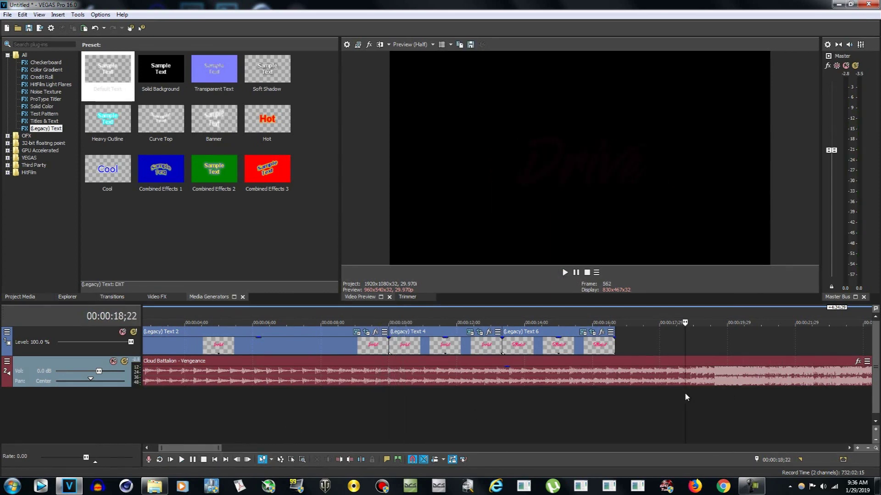
pyautogui.scroll(-3, 661, 394)
pyautogui.scroll(3, 596, 387)
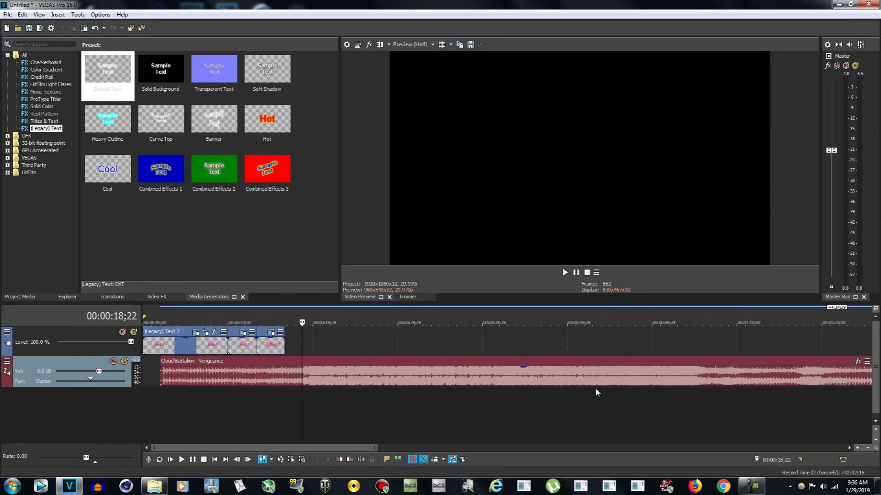
pyautogui.scroll(-1, 500, 387)
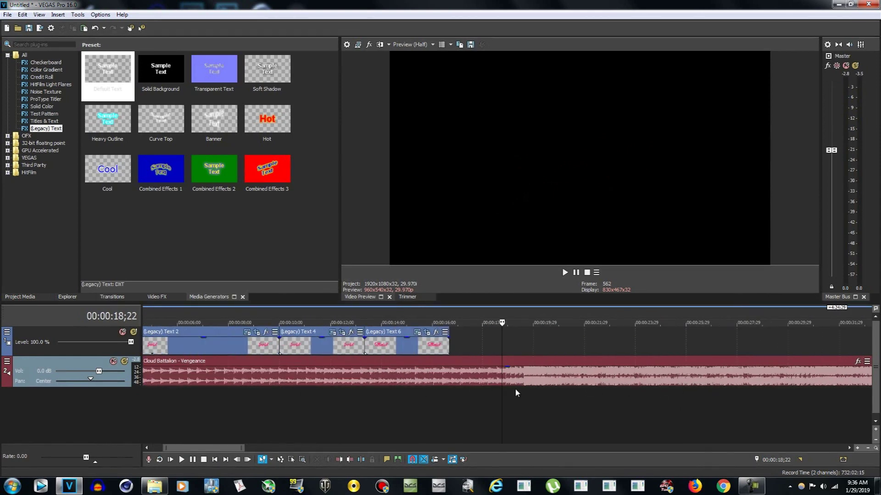
pyautogui.scroll(-2, 501, 386)
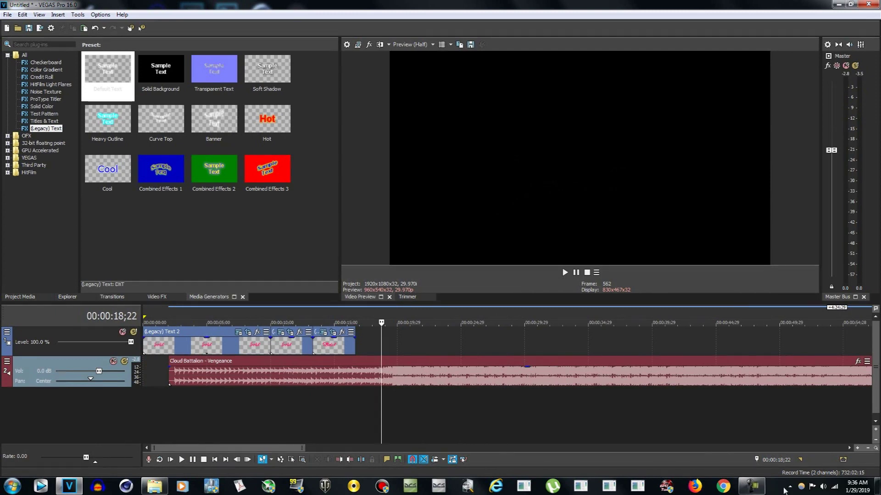
pyautogui.click(155, 486)
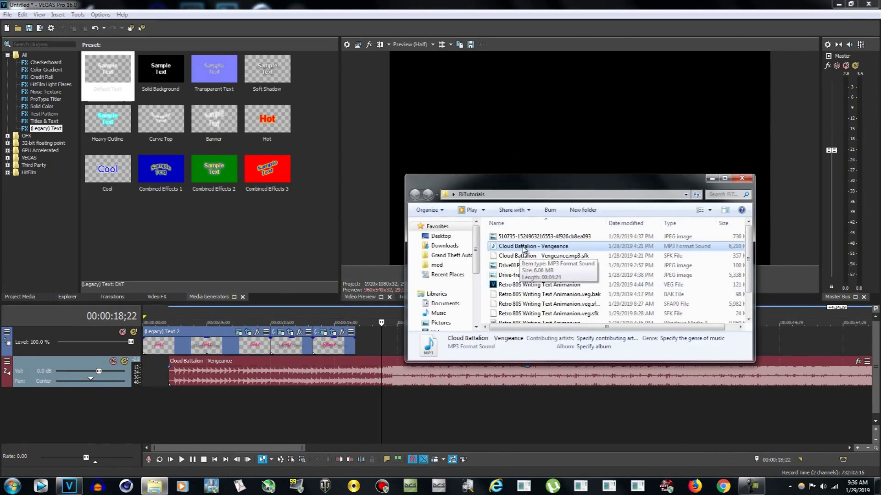
pyautogui.moveTo(522, 250); pyautogui.dragTo(505, 230)
pyautogui.click(409, 429)
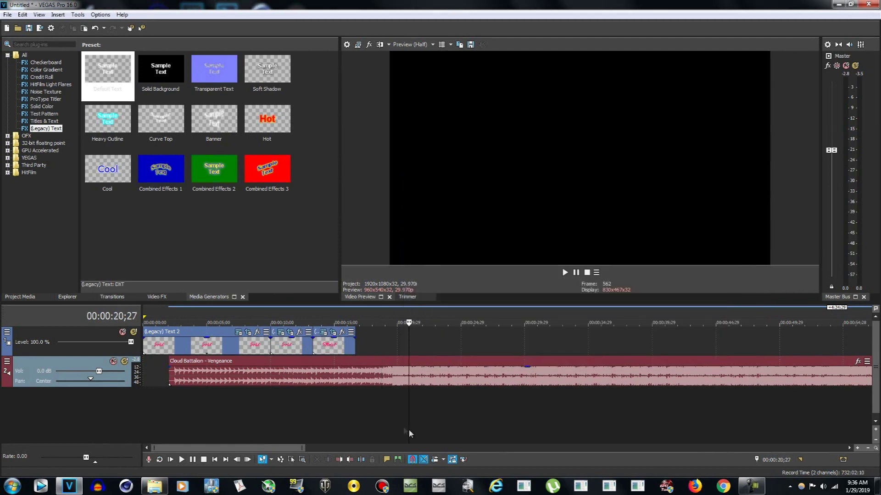
pyautogui.click(384, 395)
pyautogui.scroll(3, 383, 385)
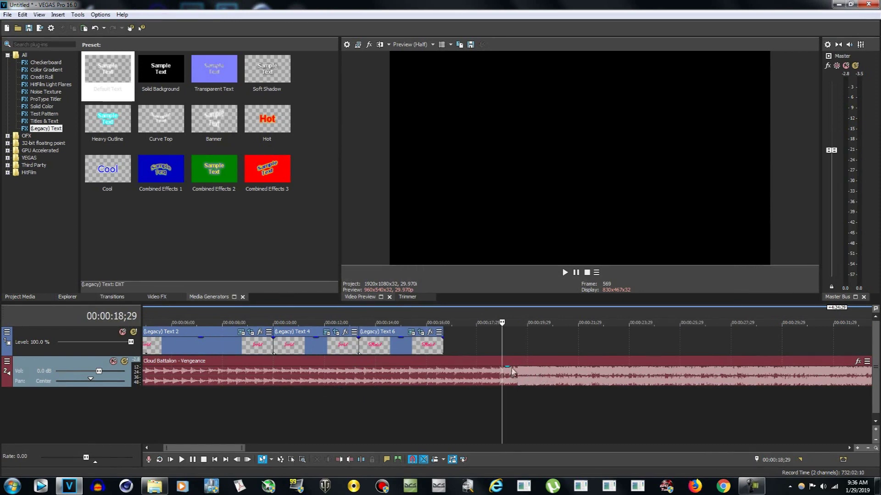
pyautogui.click(264, 417)
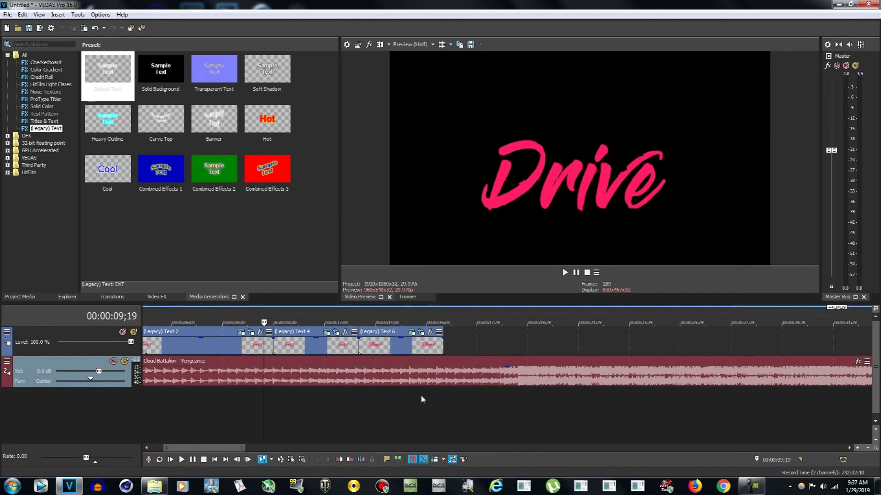
# Split the music at 13;03, delete its opening, and slide the rest to the timeline start.
pyautogui.click(352, 395)
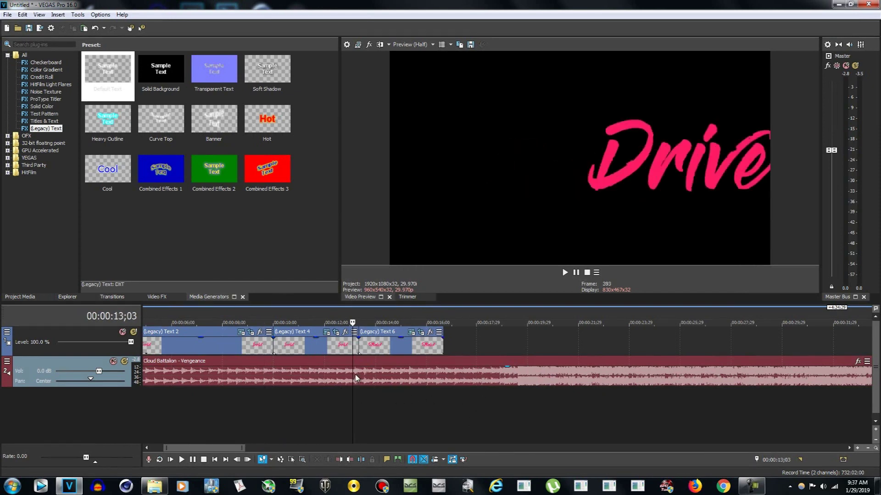
pyautogui.click(354, 377)
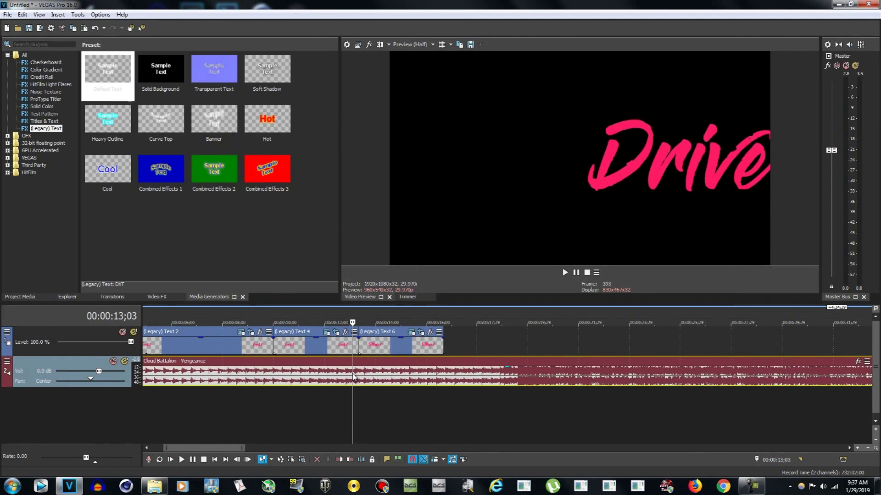
pyautogui.press('s')
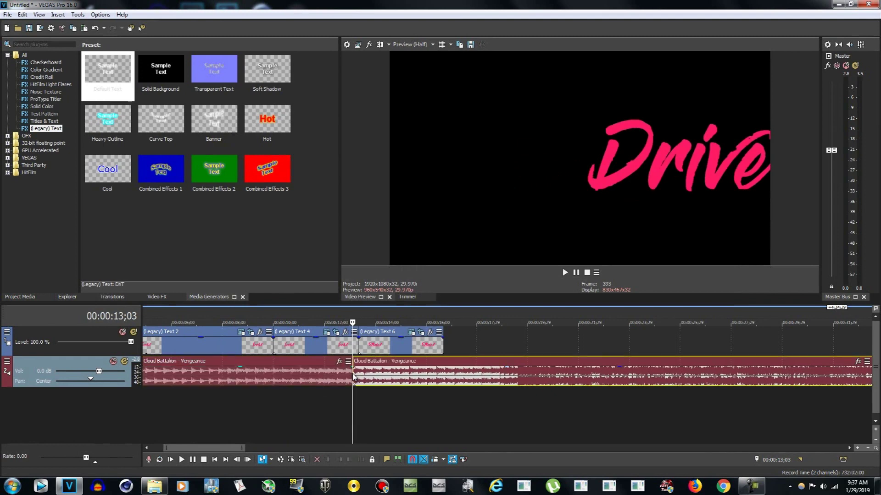
pyautogui.click(320, 379)
pyautogui.press('Delete')
pyautogui.moveTo(503, 377); pyautogui.dragTo(293, 387)
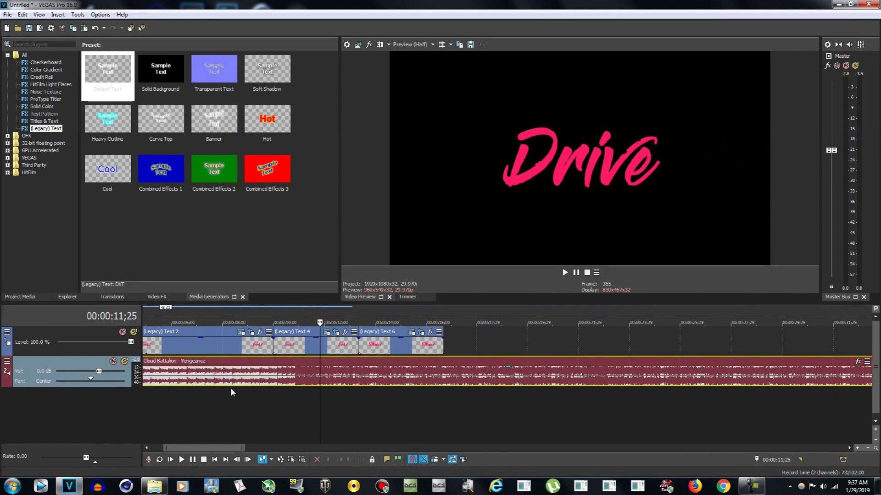
# Nudge the music back and forth, undo two moves, then shift it earlier to sync with the titles.
pyautogui.scroll(-4, 253, 403)
pyautogui.moveTo(210, 386)
pyautogui.mouseDown()
pyautogui.moveTo(199, 386)
pyautogui.moveTo(219, 374)
pyautogui.mouseUp()
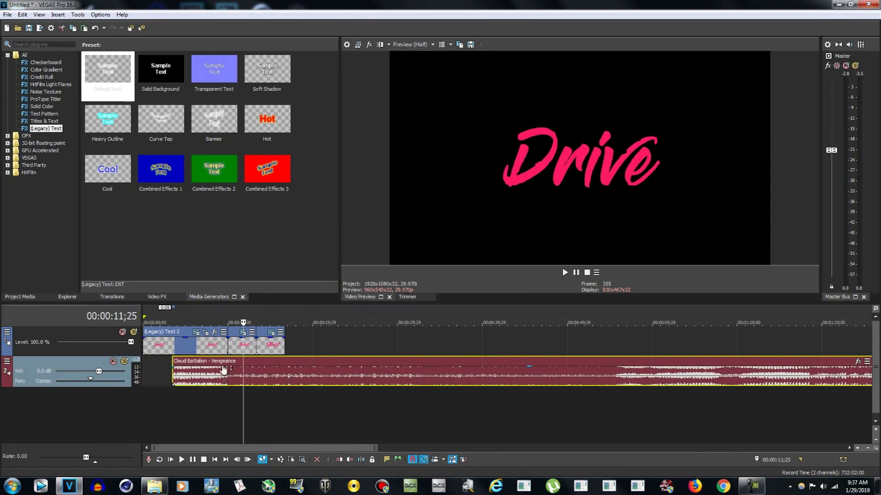
pyautogui.click(216, 398)
pyautogui.scroll(3, 236, 393)
pyautogui.moveTo(306, 381); pyautogui.dragTo(312, 377)
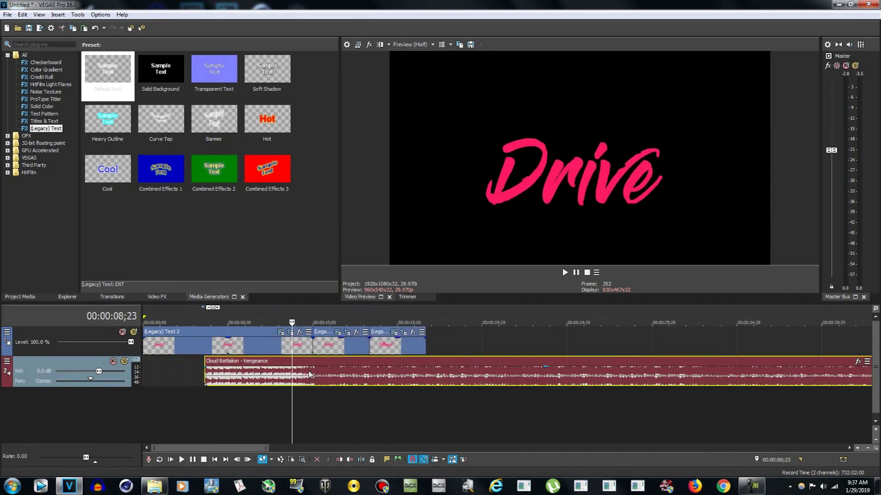
pyautogui.moveTo(319, 380); pyautogui.dragTo(317, 381)
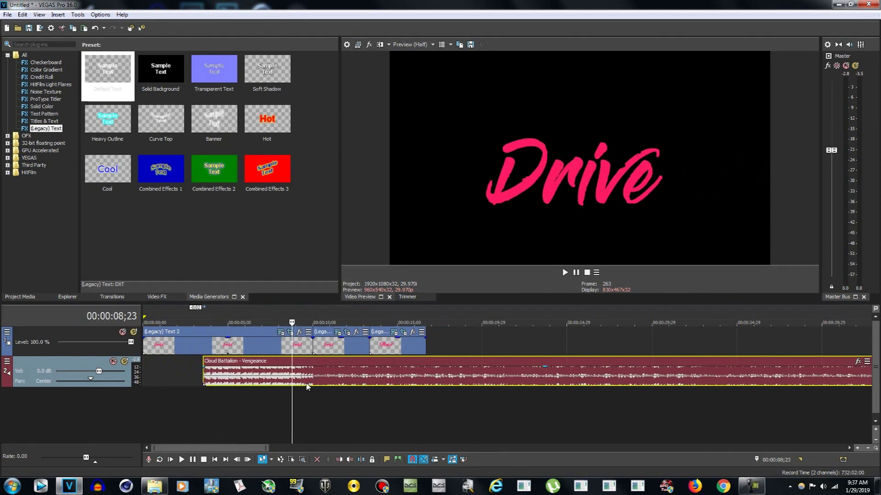
pyautogui.hotkey('ctrl', 'z')
pyautogui.hotkey('ctrl', 'z')
pyautogui.hotkey('ctrl', 'z')
pyautogui.hotkey('ctrl', 'z')
pyautogui.hotkey('ctrl', 'z')
pyautogui.hotkey('ctrl', 'z')
pyautogui.hotkey('ctrl', 'z')
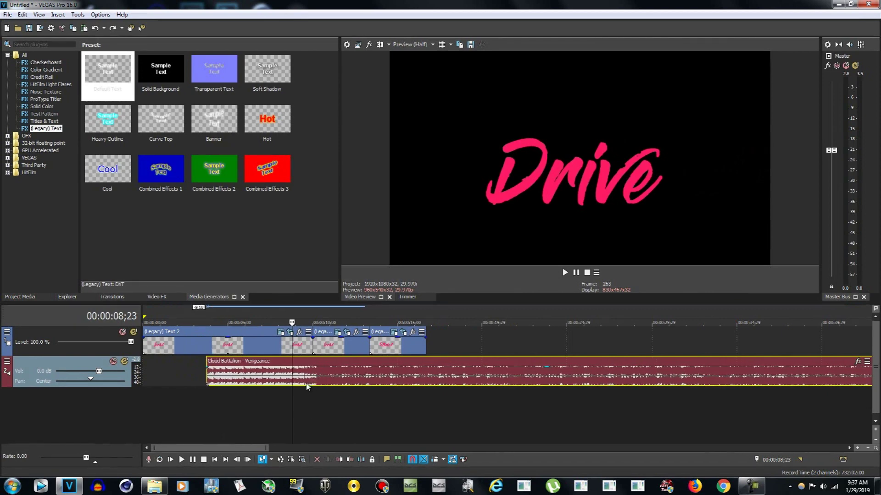
pyautogui.hotkey('ctrl', 'z')
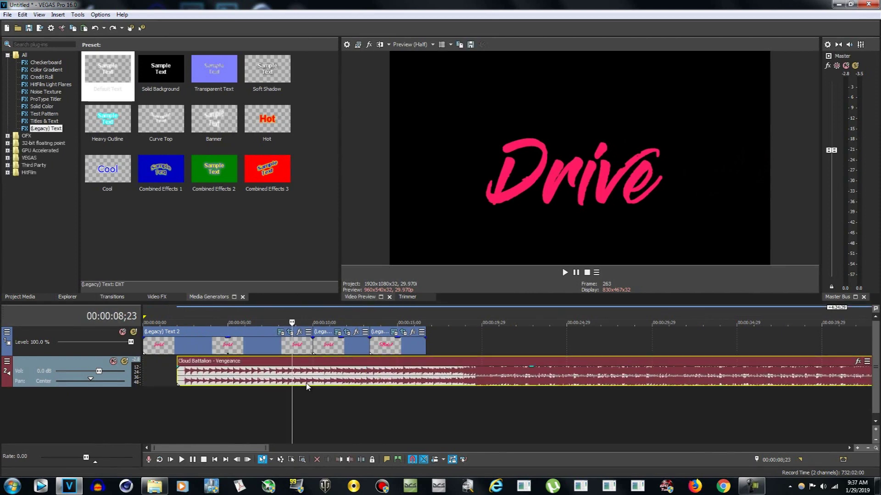
pyautogui.moveTo(393, 385); pyautogui.dragTo(358, 386)
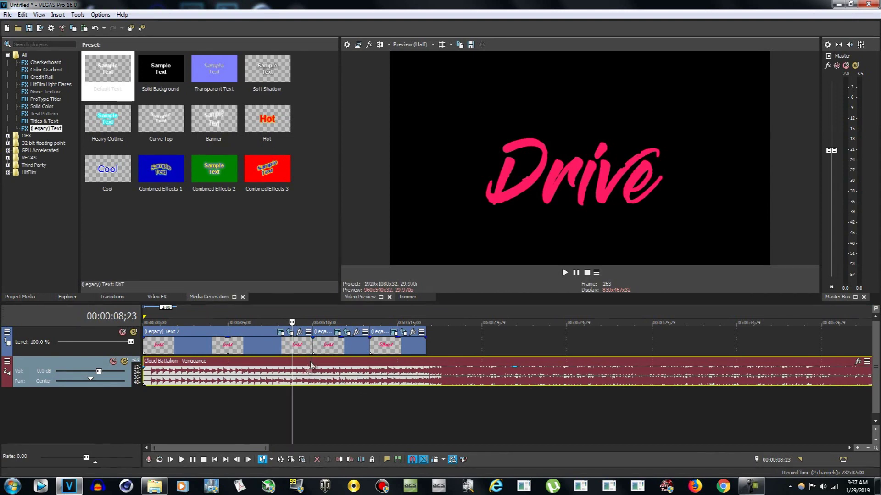
# Split the music at 06;12, delete the opening piece, and slide the rest to the start.
pyautogui.click(271, 373)
pyautogui.click(253, 374)
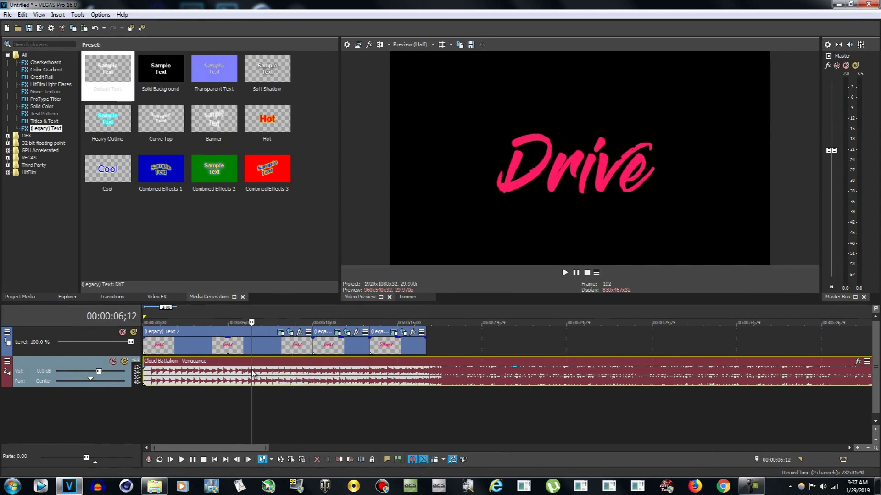
pyautogui.press('s')
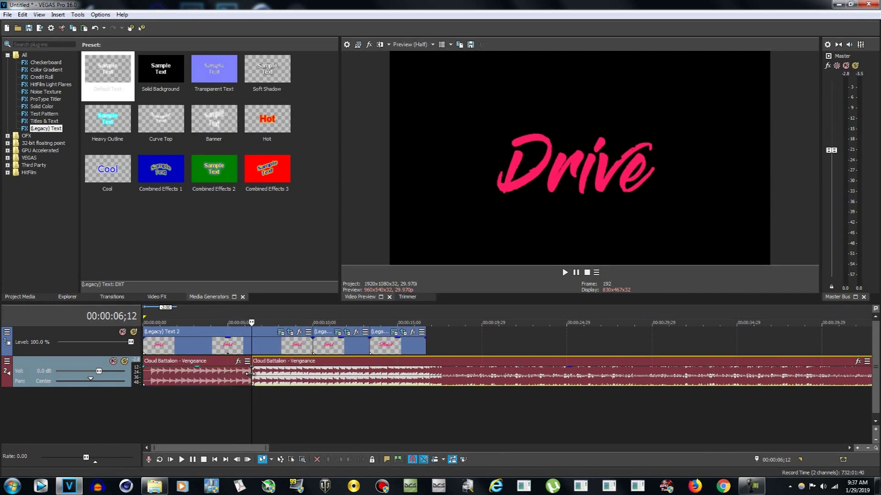
pyautogui.click(237, 374)
pyautogui.press('Delete')
pyautogui.moveTo(321, 377); pyautogui.dragTo(211, 378)
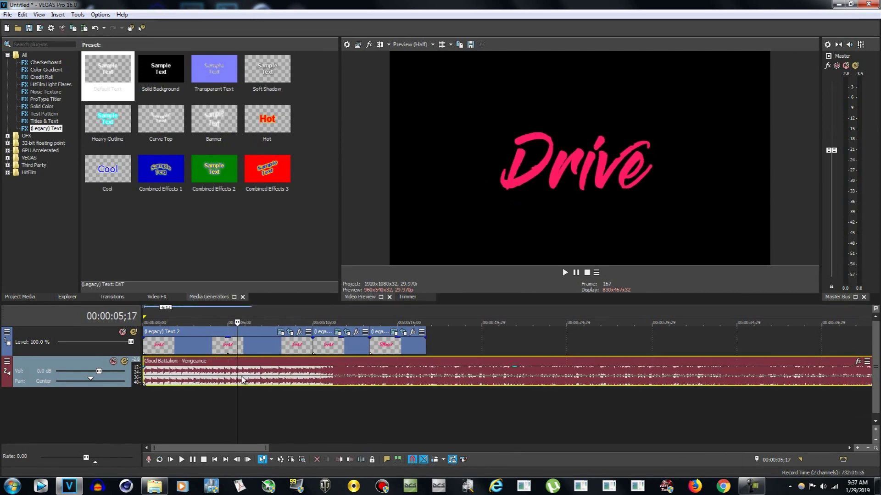
# Split the music at 00;23 where the D appears, delete the short first piece, and realign it.
pyautogui.click(157, 376)
pyautogui.press('s')
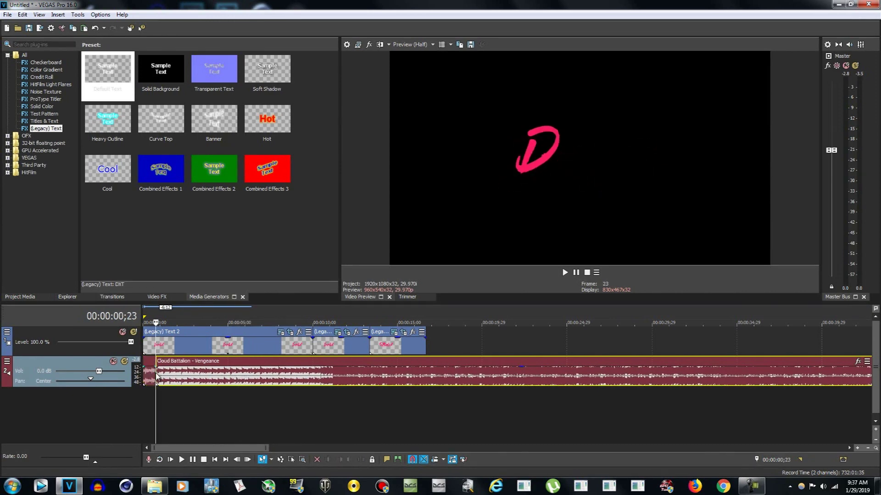
pyautogui.click(152, 376)
pyautogui.scroll(3, 167, 377)
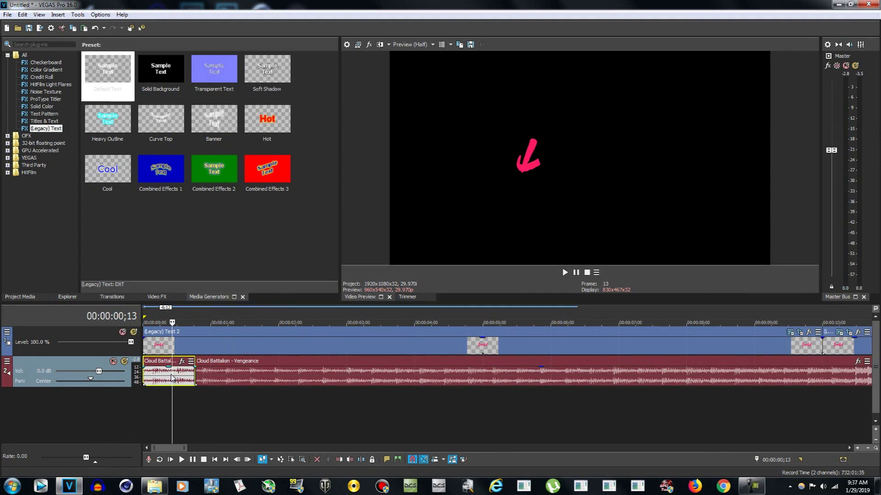
pyautogui.click(275, 393)
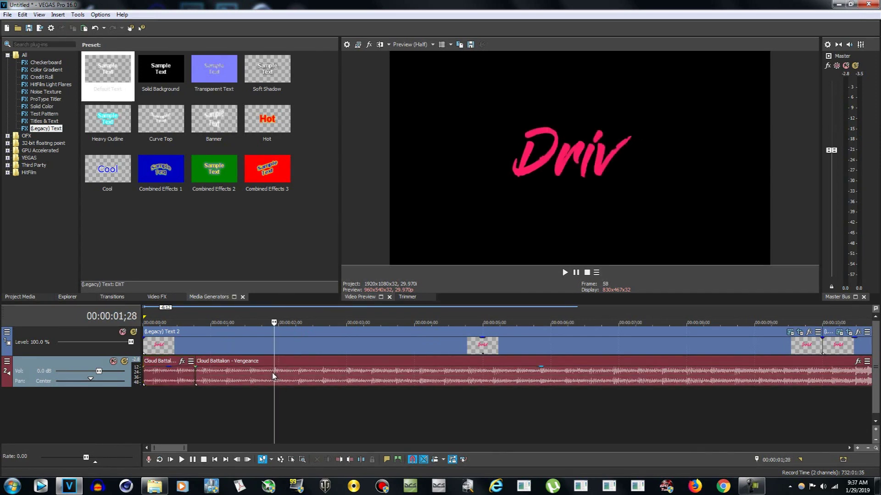
pyautogui.click(272, 378)
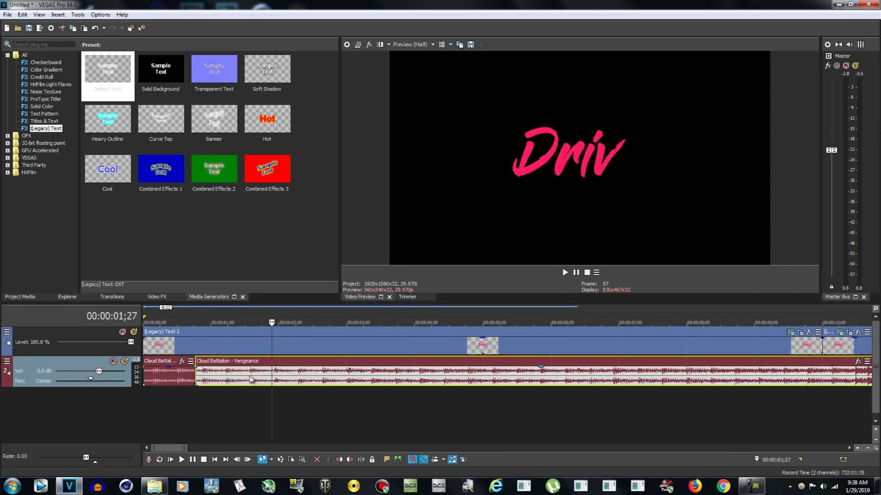
pyautogui.click(183, 380)
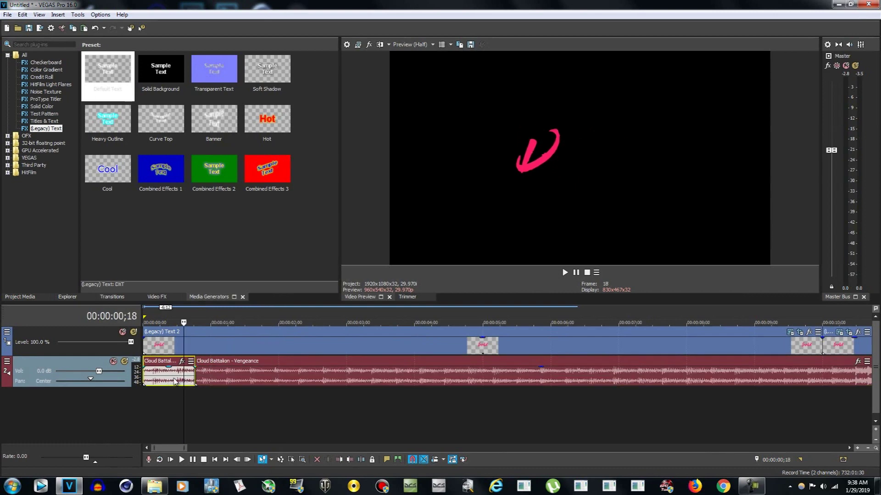
pyautogui.press('Delete')
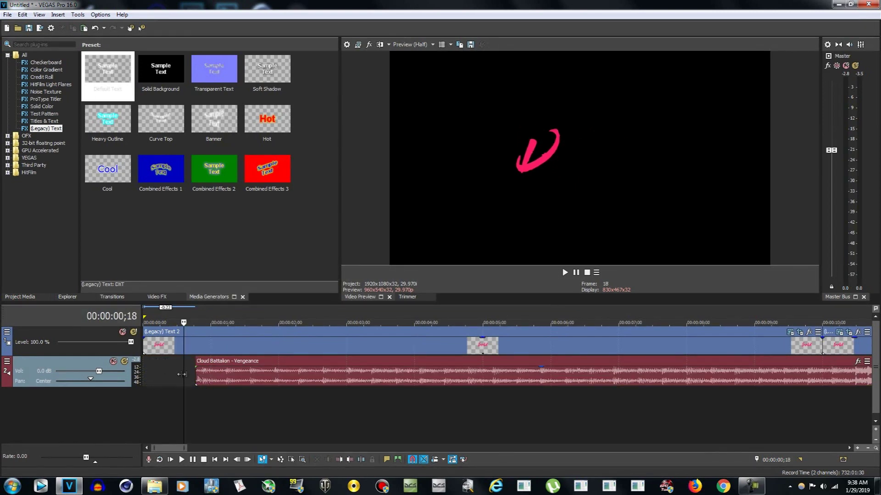
pyautogui.moveTo(251, 386); pyautogui.dragTo(231, 380)
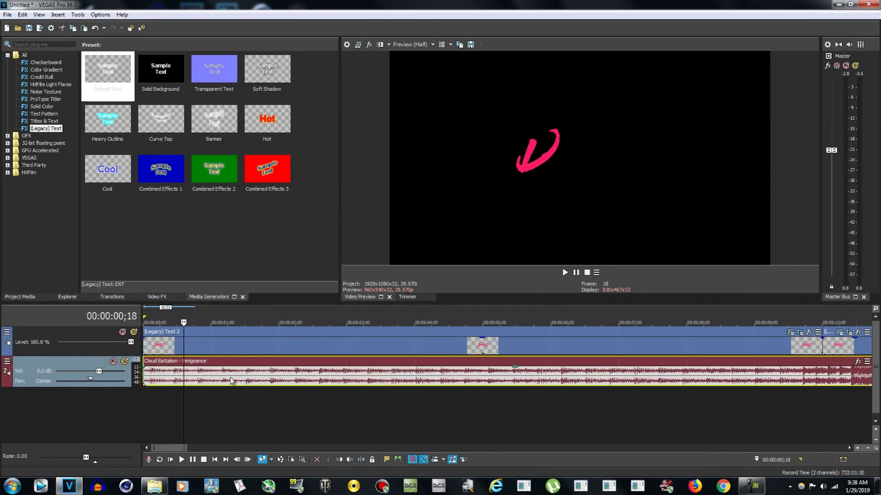
# Split the music at frame 13, delete the leading piece, and close the gap at the timeline start.
pyautogui.scroll(-3, 211, 395)
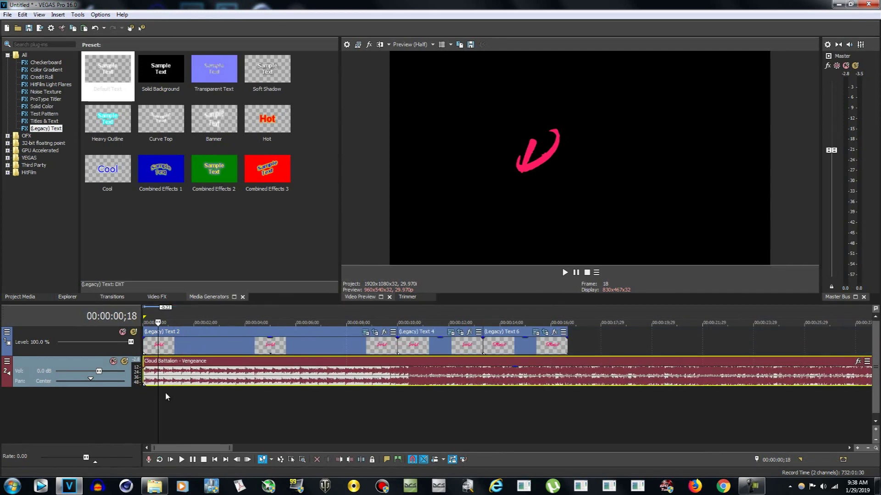
pyautogui.scroll(3, 159, 395)
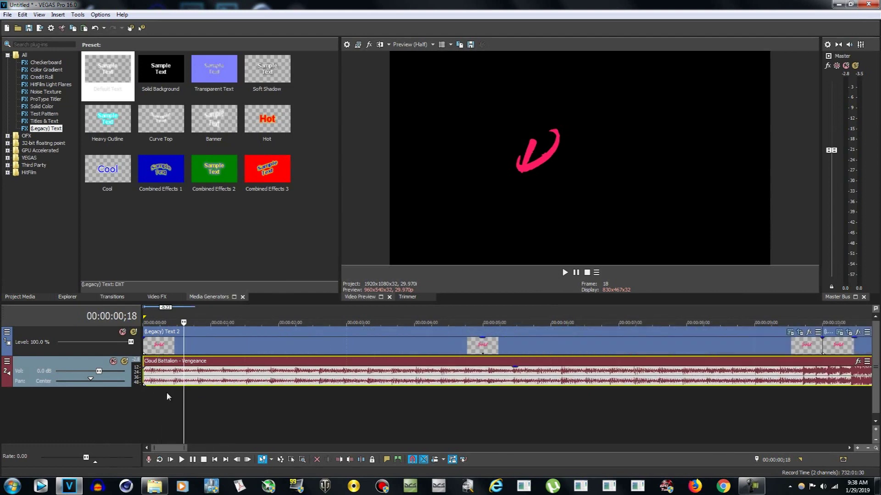
pyautogui.click(172, 390)
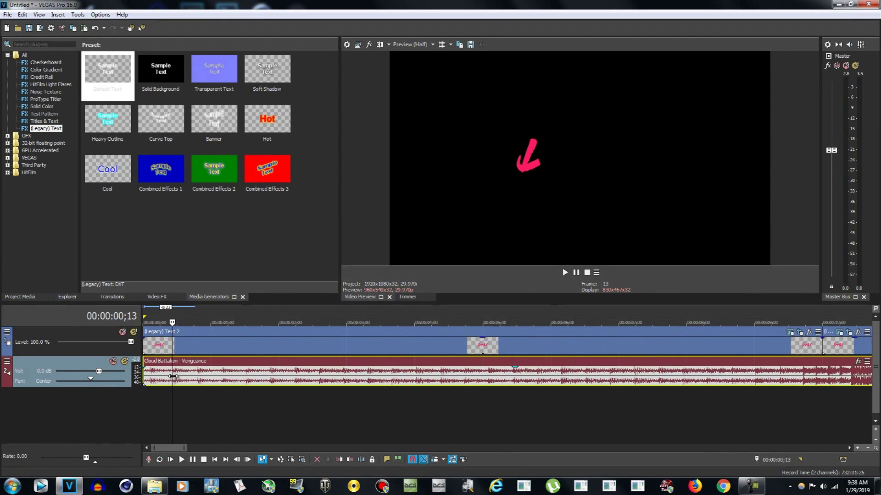
pyautogui.press('s')
pyautogui.click(160, 384)
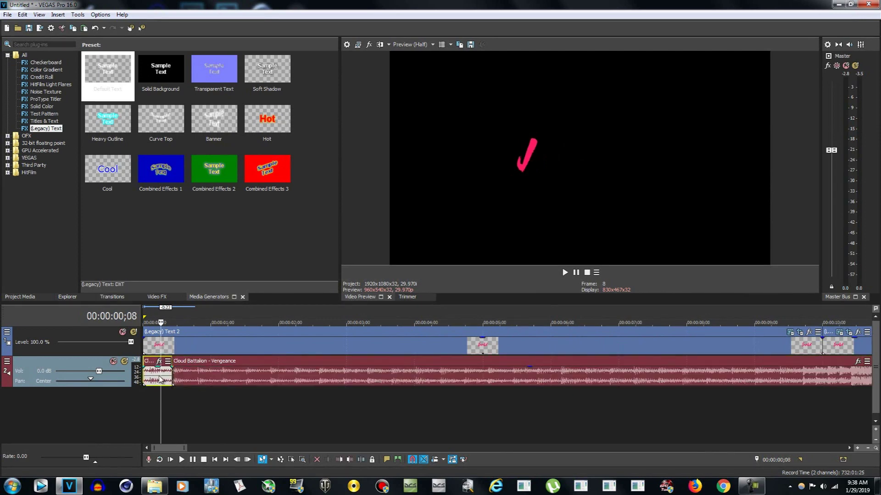
pyautogui.press('Delete')
pyautogui.moveTo(247, 379); pyautogui.dragTo(219, 384)
pyautogui.scroll(-3, 252, 387)
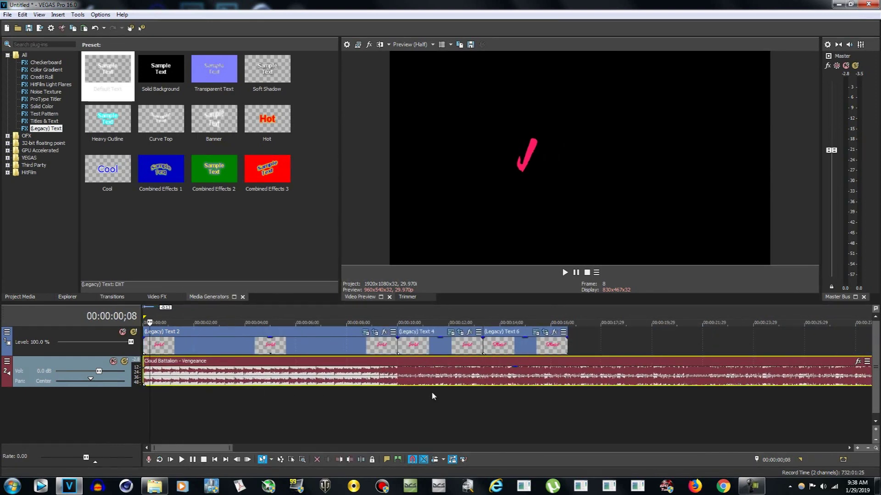
pyautogui.click(393, 406)
pyautogui.scroll(3, 393, 406)
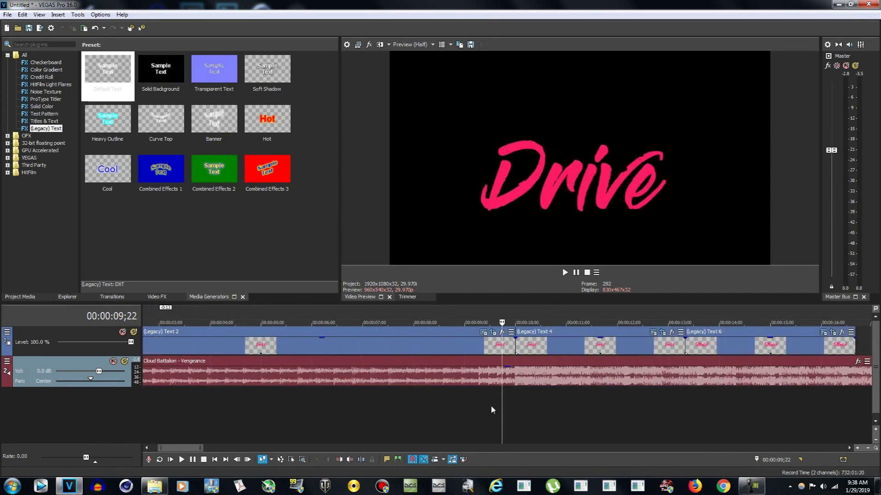
pyautogui.click(410, 402)
pyautogui.click(516, 384)
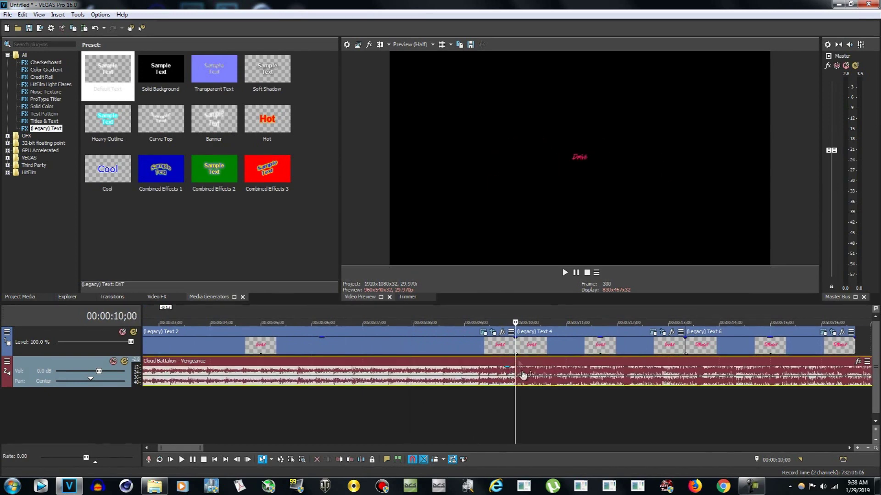
pyautogui.click(475, 411)
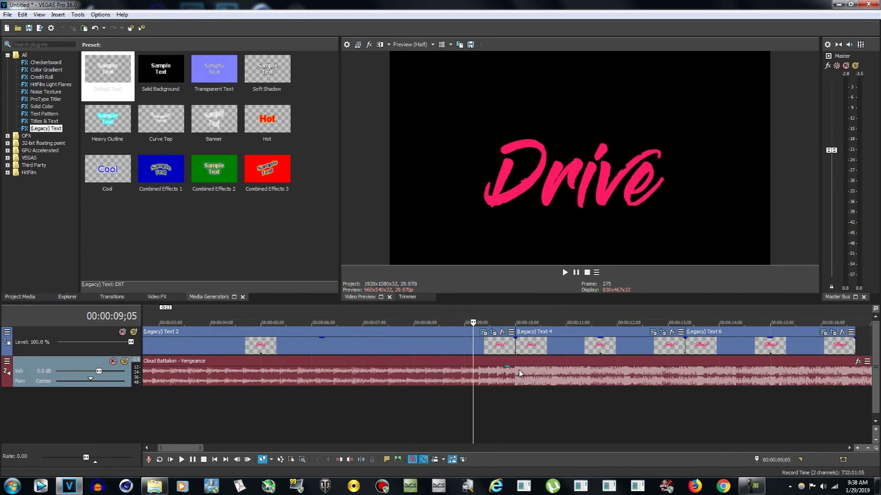
pyautogui.click(194, 459)
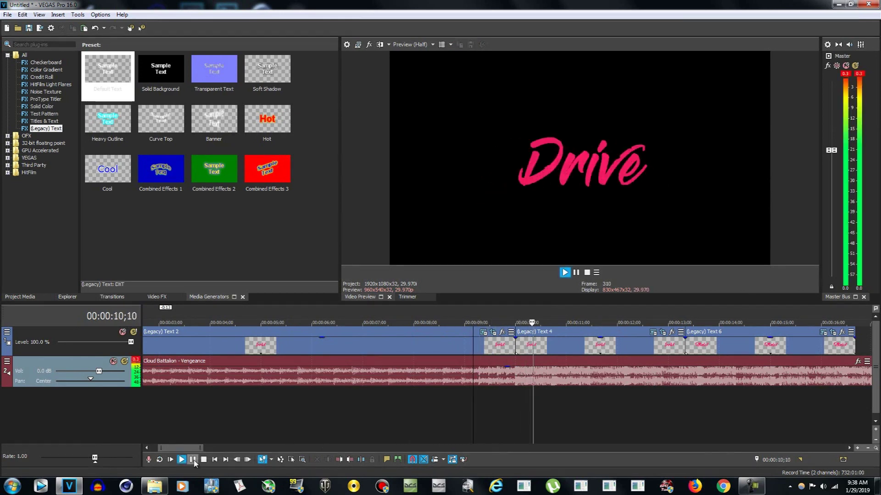
pyautogui.click(193, 460)
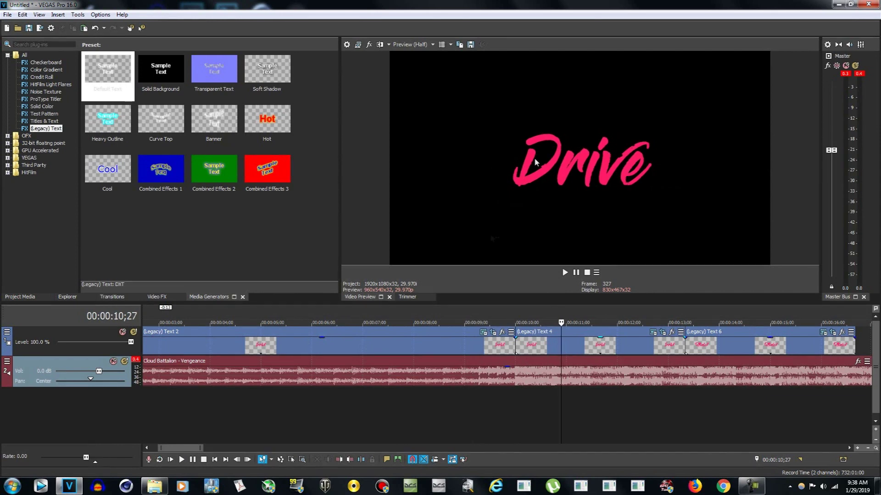
pyautogui.click(494, 419)
pyautogui.click(469, 419)
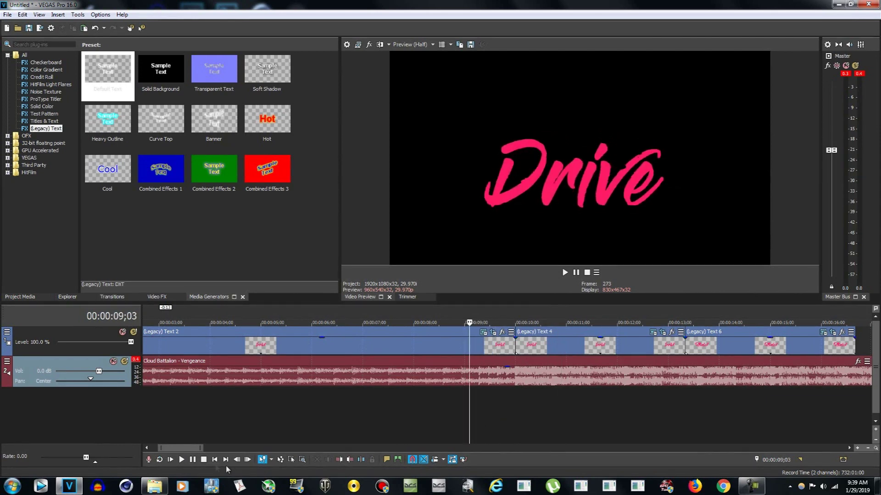
pyautogui.click(191, 462)
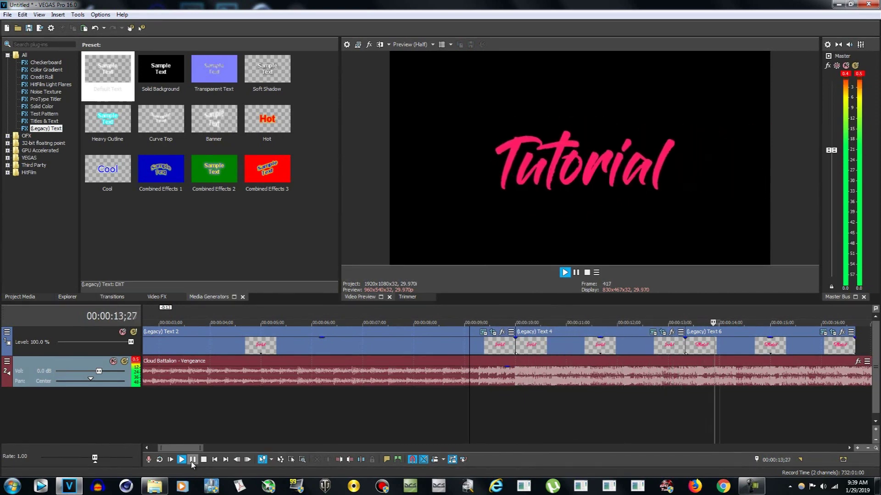
pyautogui.scroll(-2, 637, 419)
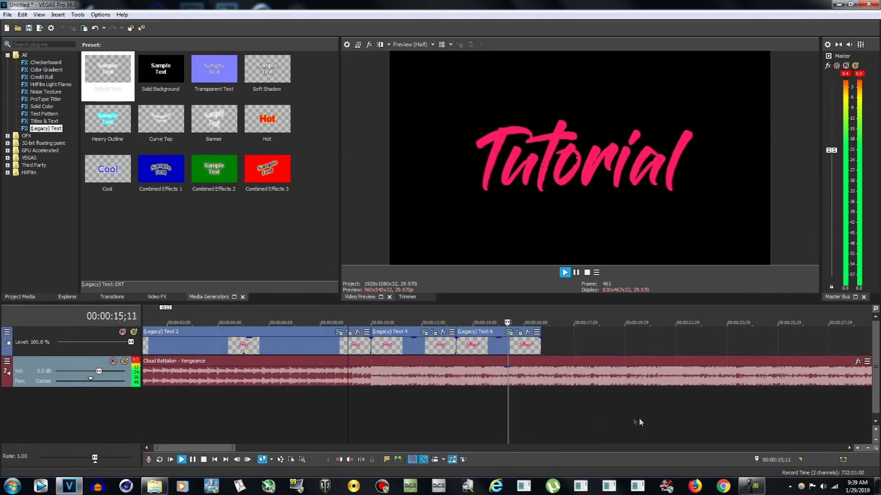
pyautogui.click(195, 461)
pyautogui.click(357, 397)
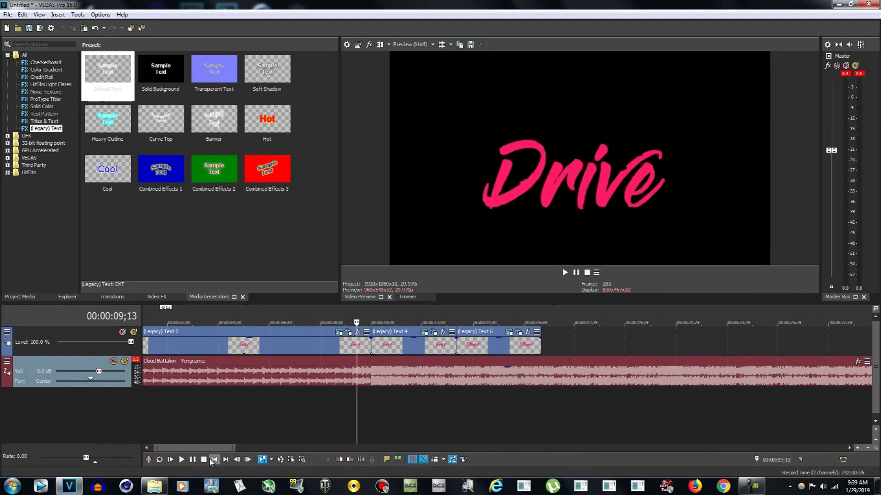
pyautogui.click(329, 403)
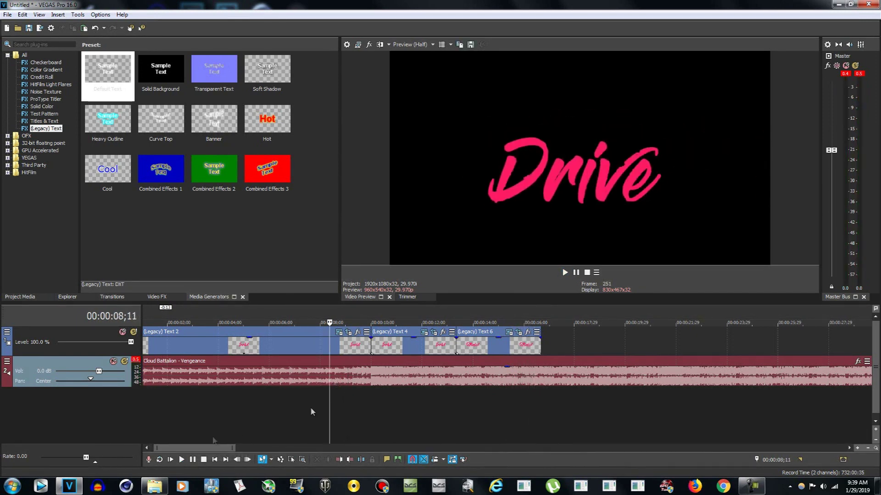
pyautogui.click(209, 410)
pyautogui.click(170, 460)
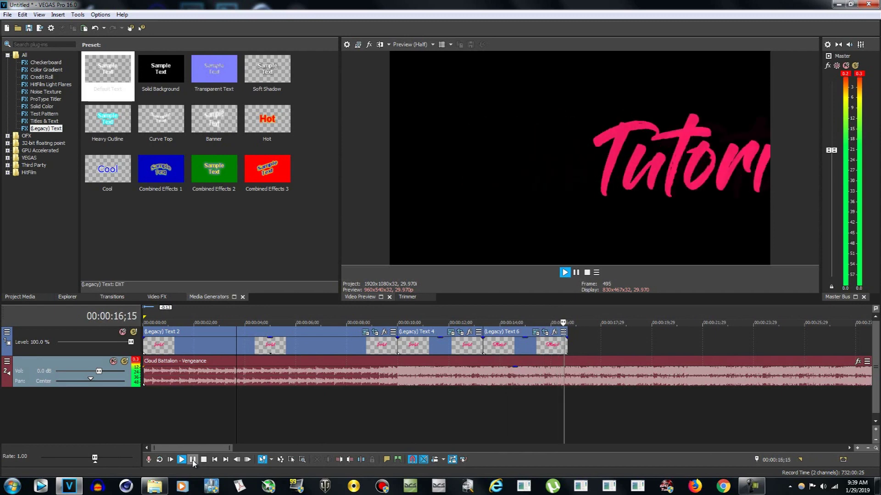
pyautogui.click(192, 460)
pyautogui.click(567, 410)
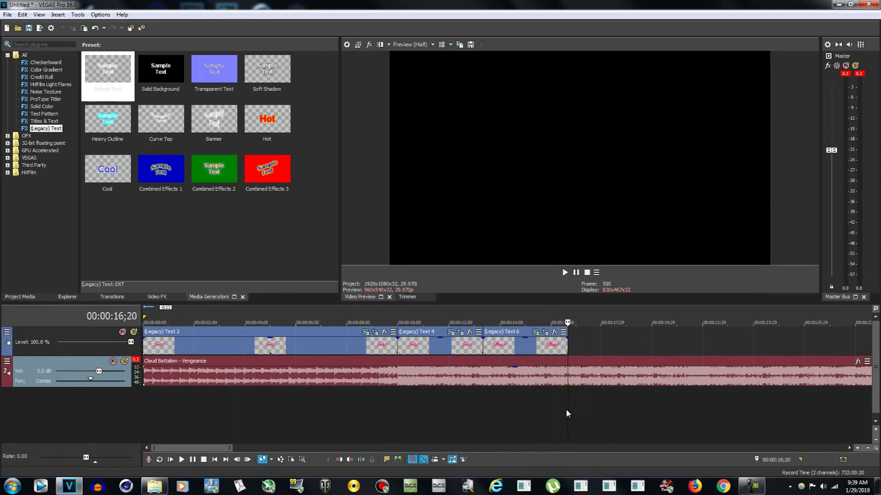
pyautogui.press('s')
# Delete the music after the titles end and return the playhead to 05;07.
pyautogui.click(586, 378)
pyautogui.press('Delete')
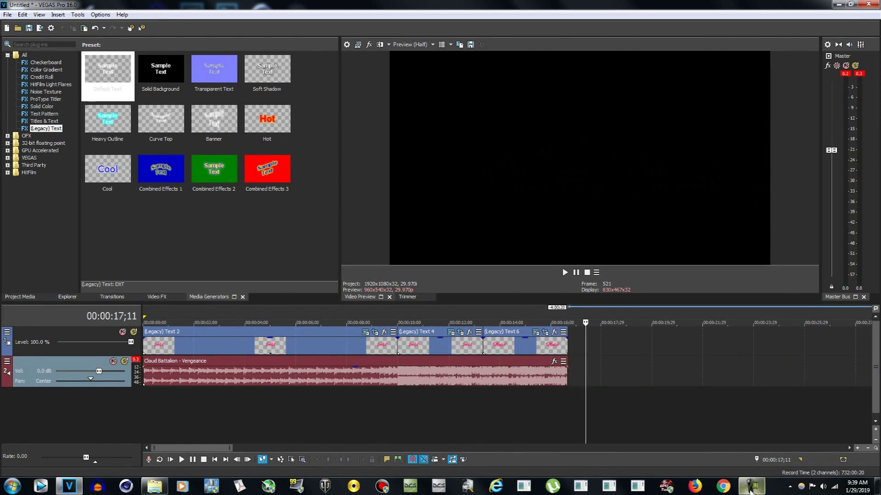
pyautogui.click(275, 418)
# Compare the candidate background images and drop Drive-free04 onto the timeline as a new track.
pyautogui.click(154, 486)
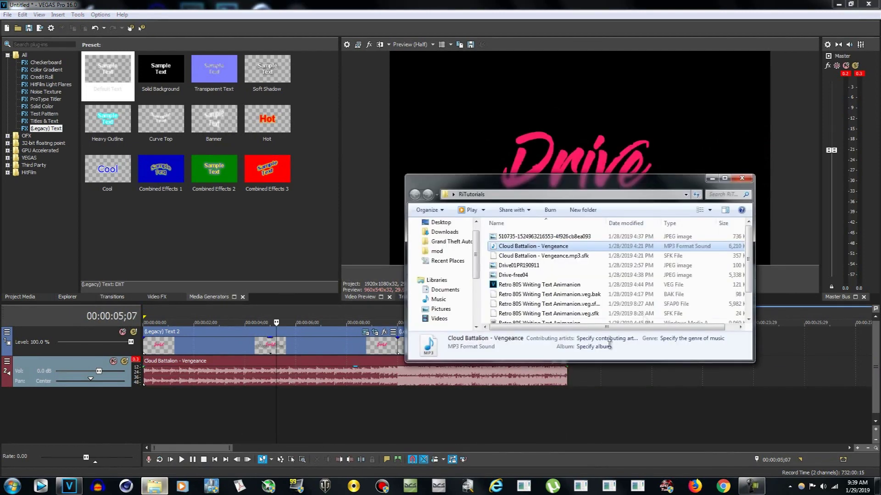
pyautogui.click(558, 276)
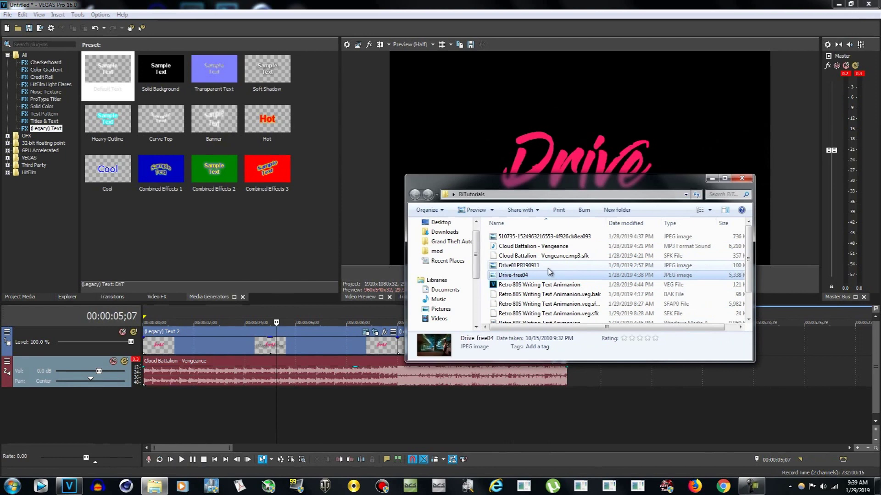
pyautogui.click(535, 266)
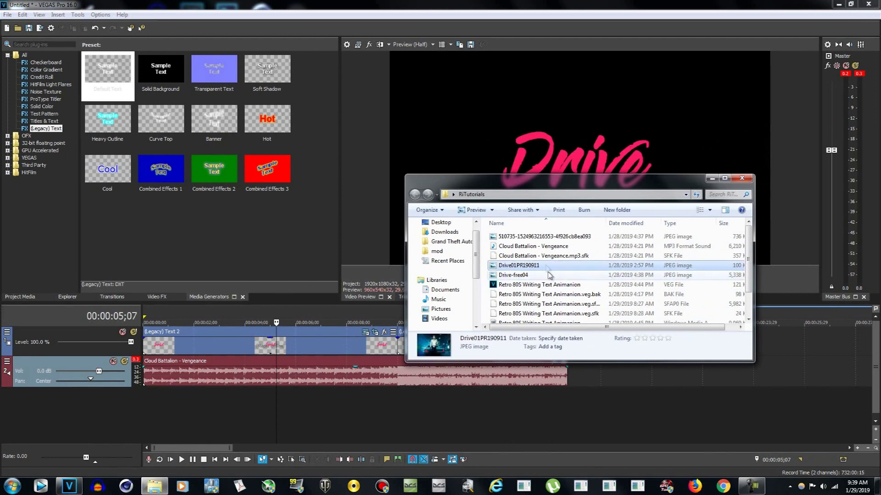
pyautogui.click(546, 239)
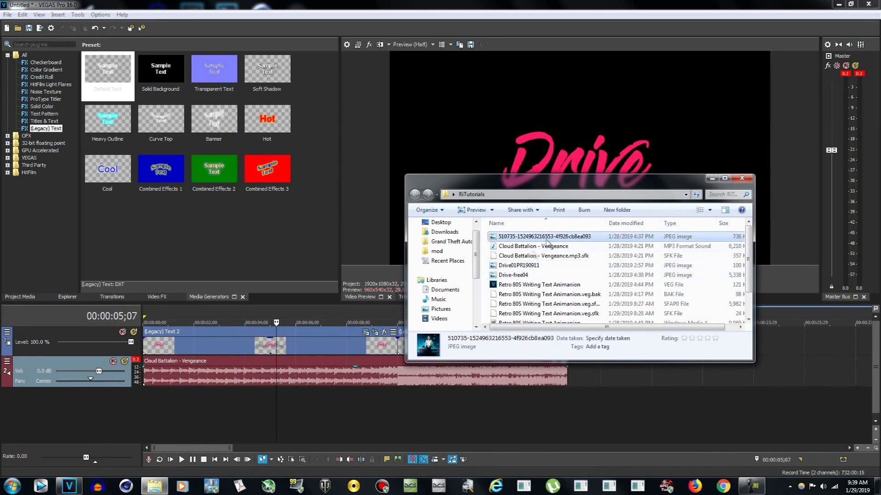
pyautogui.click(527, 276)
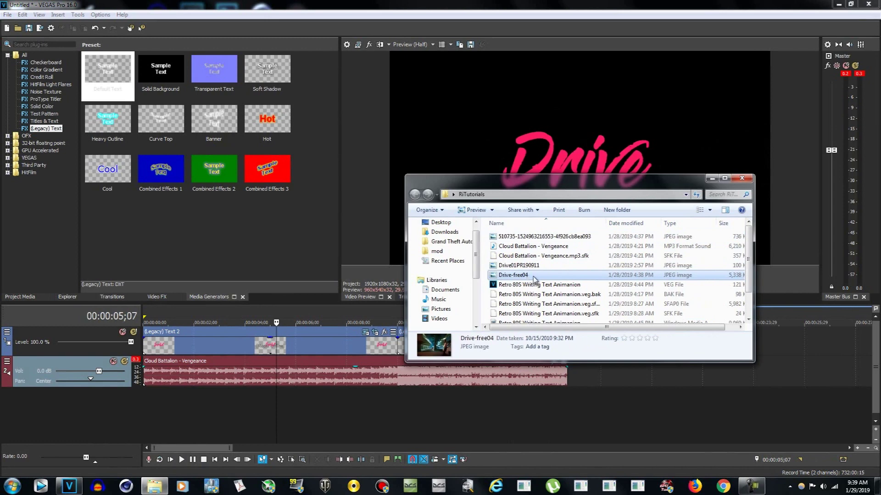
pyautogui.moveTo(538, 277); pyautogui.dragTo(160, 425)
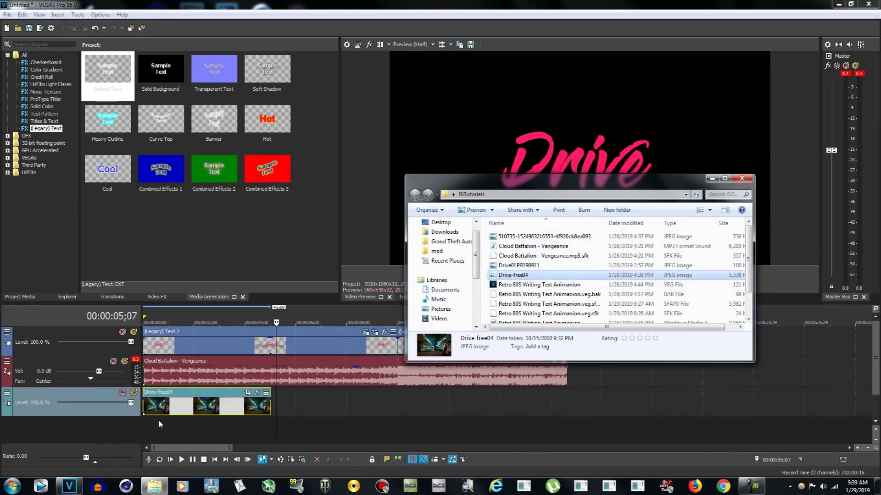
# Scrub through the early frames to watch the Drive title write on.
pyautogui.click(164, 426)
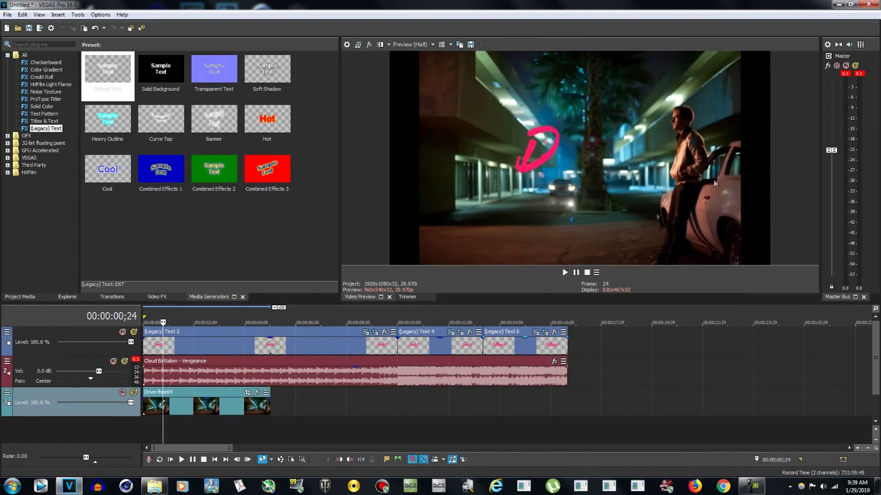
pyautogui.click(180, 427)
pyautogui.click(217, 428)
pyautogui.click(249, 430)
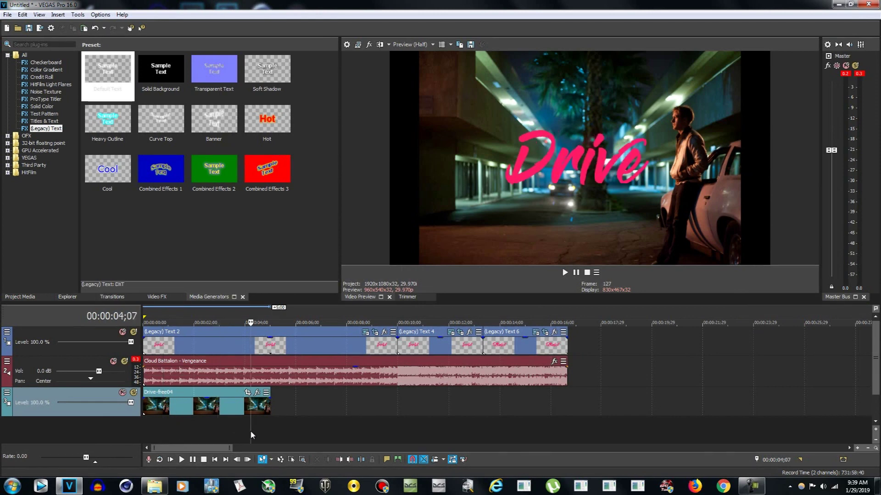
pyautogui.click(204, 439)
pyautogui.click(165, 432)
pyautogui.click(151, 427)
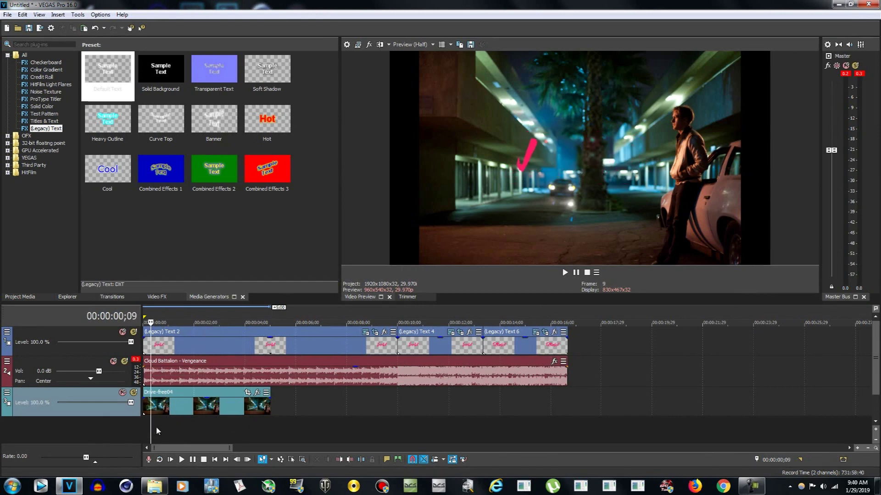
# Select the Drive-free04 clip, then start and abandon a second drop of the image.
pyautogui.click(268, 404)
pyautogui.click(155, 486)
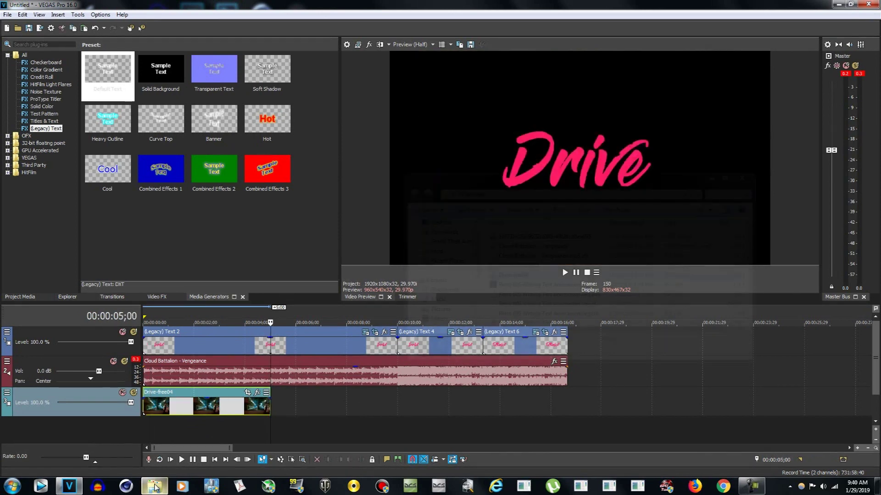
pyautogui.moveTo(518, 278); pyautogui.dragTo(510, 248)
pyautogui.click(202, 412)
# Stretch the Drive-free04 background to the project end, then shorten it to end near 10 seconds.
pyautogui.click(203, 414)
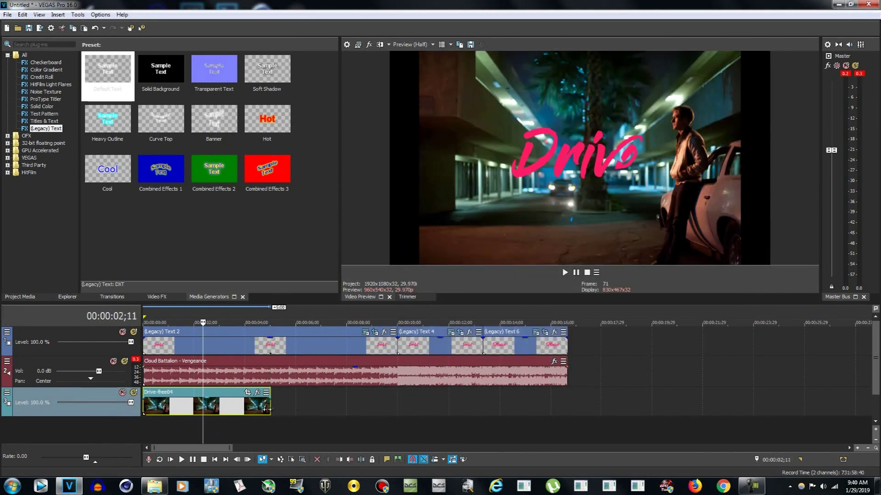
pyautogui.moveTo(271, 406); pyautogui.dragTo(568, 393)
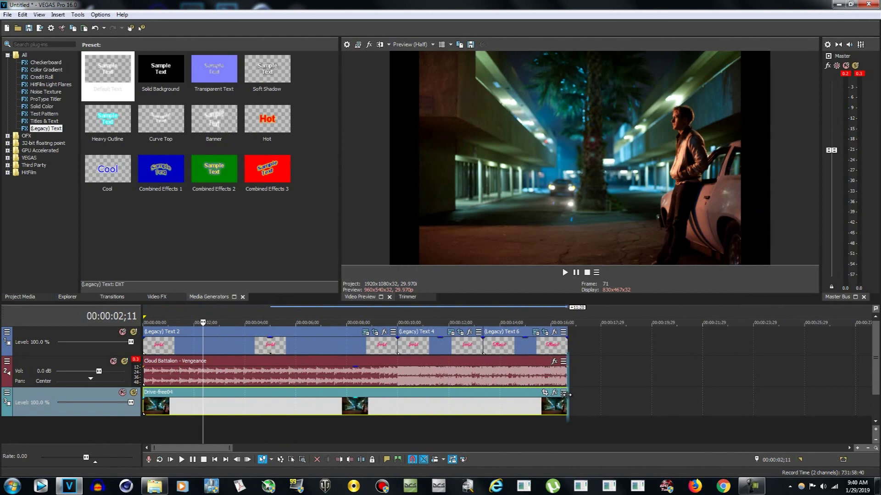
pyautogui.moveTo(567, 395); pyautogui.dragTo(399, 396)
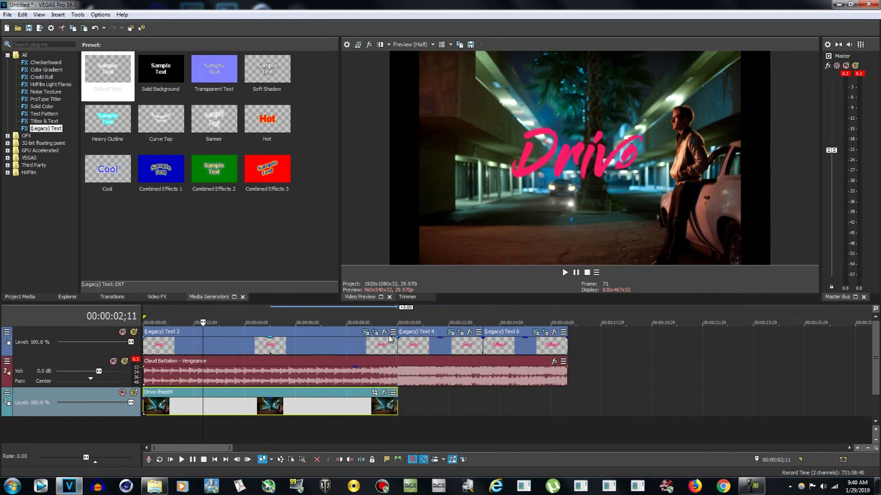
pyautogui.click(383, 431)
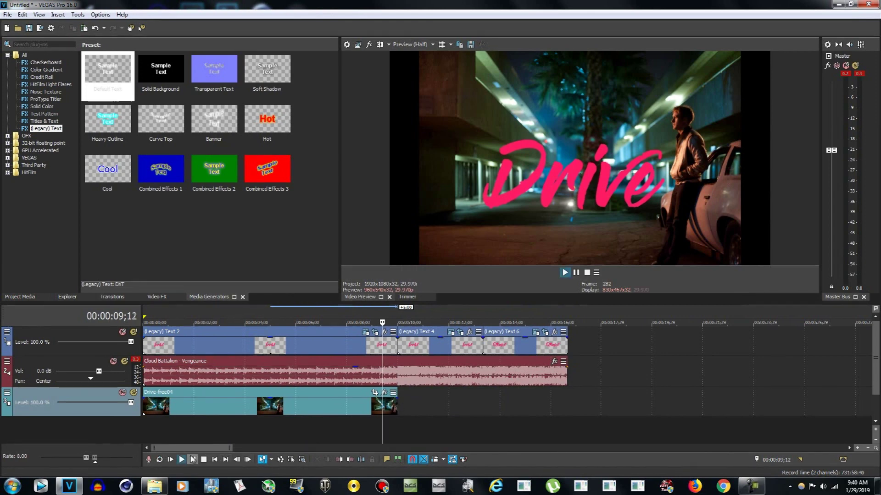
pyautogui.press('space')
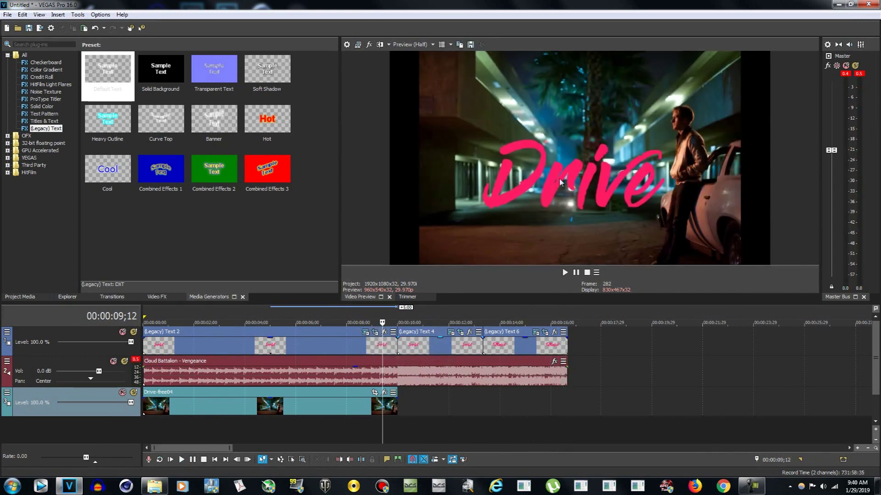
pyautogui.click(182, 459)
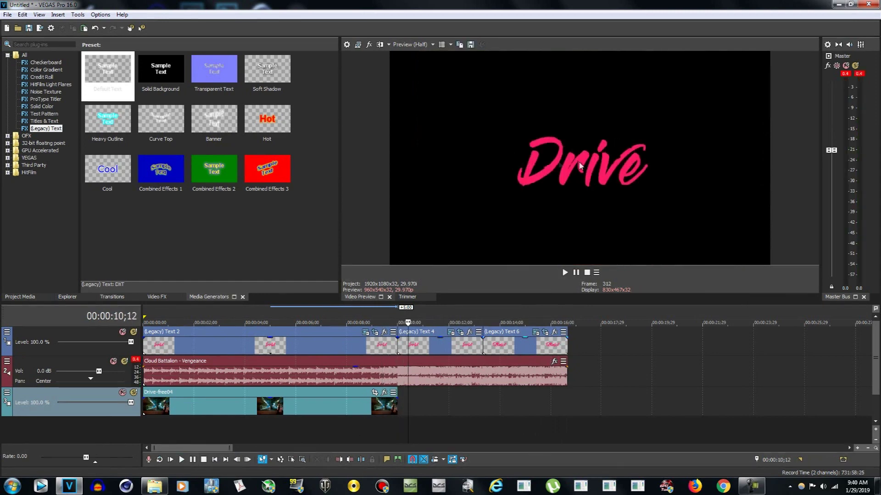
pyautogui.click(374, 432)
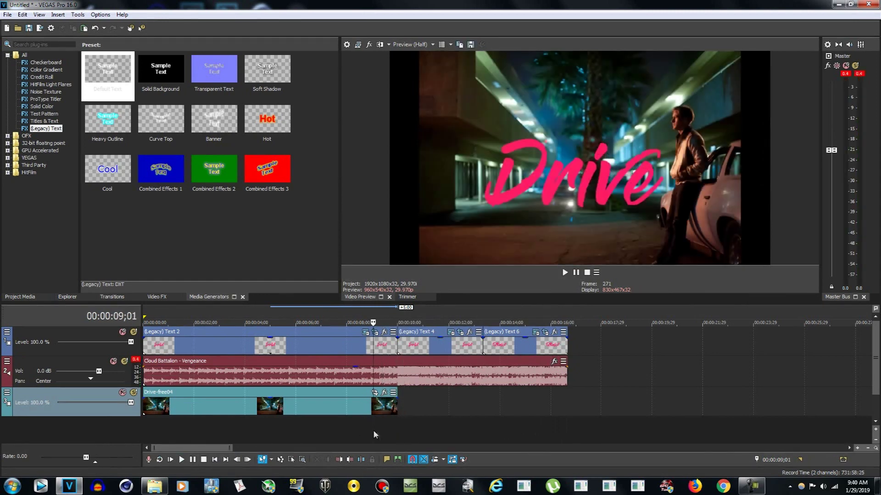
# Nudge the Drive title's position in Event Pan/Crop, then set the playhead near seven seconds.
pyautogui.click(375, 335)
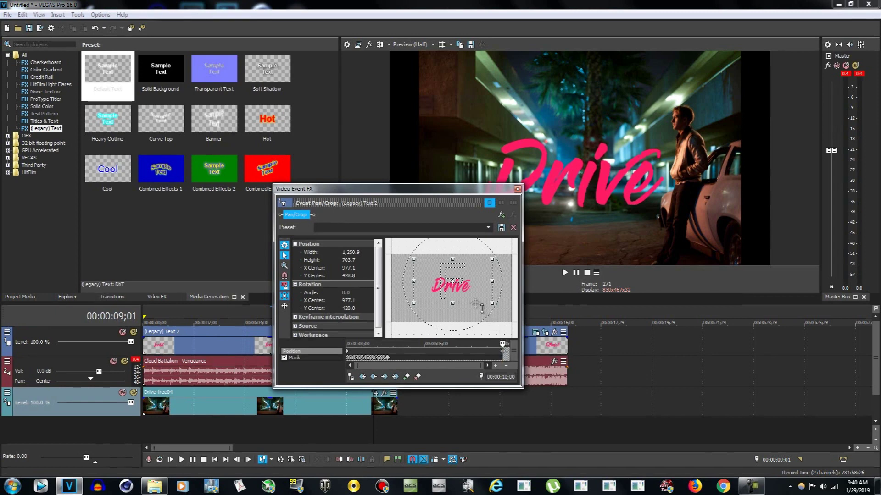
pyautogui.moveTo(473, 294); pyautogui.dragTo(471, 297)
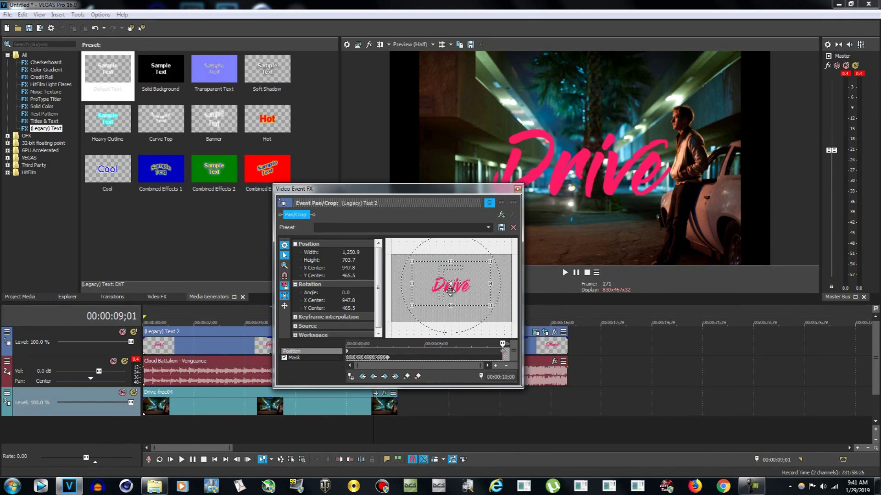
pyautogui.moveTo(468, 291); pyautogui.dragTo(469, 292)
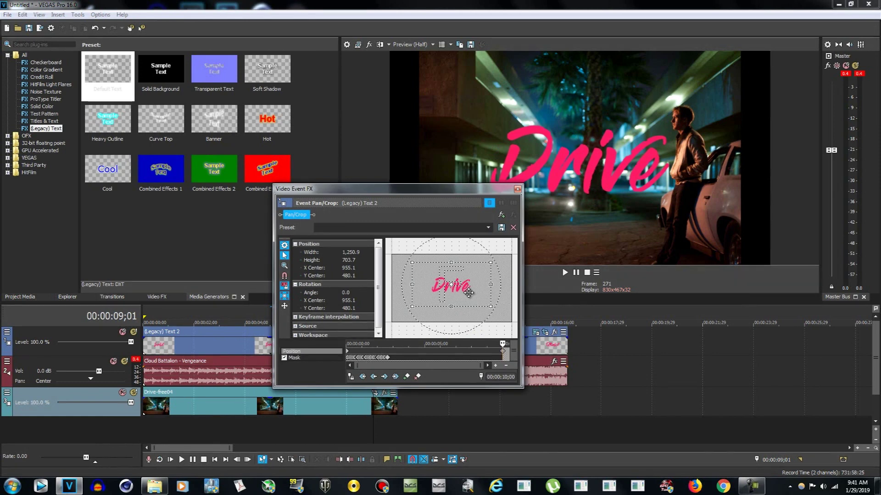
pyautogui.click(517, 189)
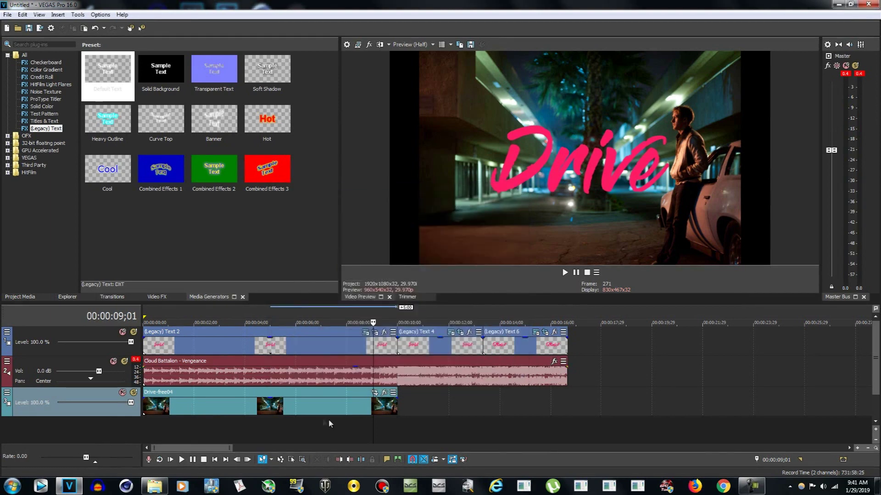
pyautogui.click(320, 423)
pyautogui.press('space')
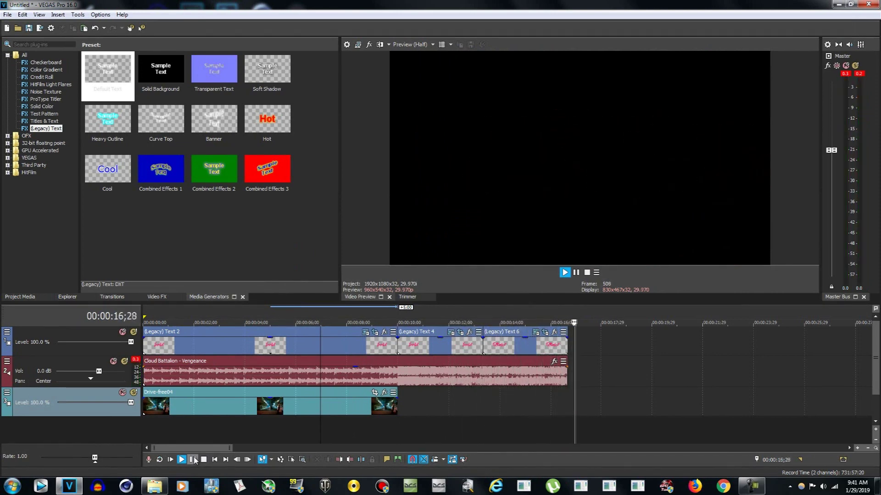
pyautogui.click(192, 460)
pyautogui.click(279, 431)
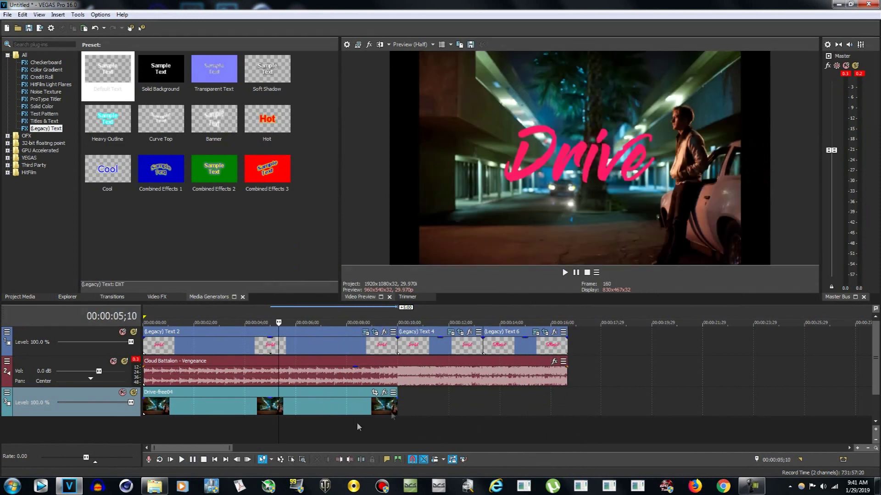
pyautogui.click(397, 373)
pyautogui.scroll(-3, 404, 415)
pyautogui.scroll(3, 385, 409)
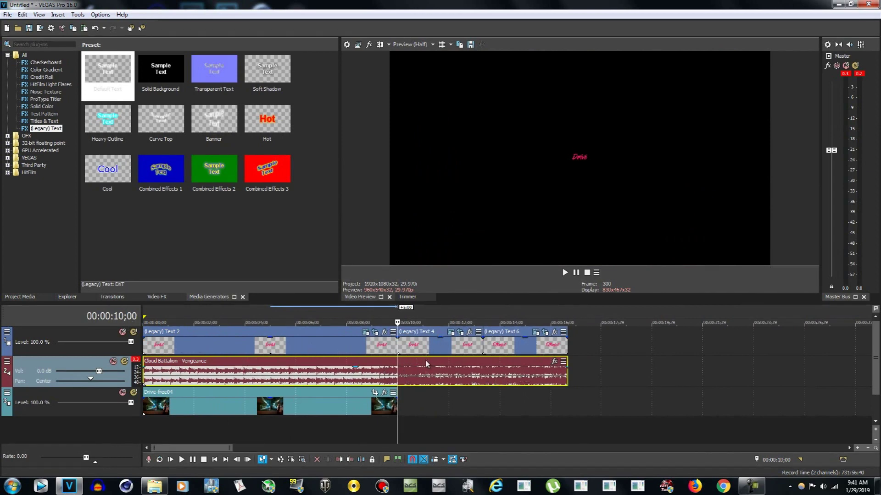
pyautogui.click(753, 488)
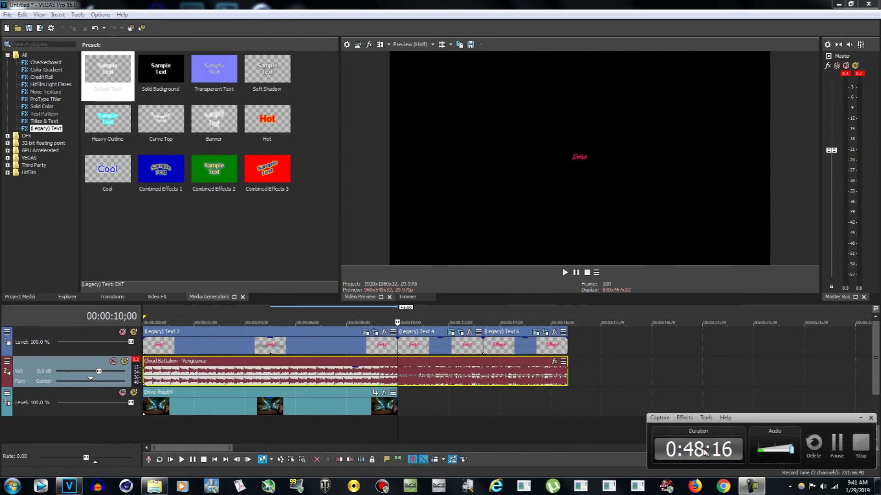